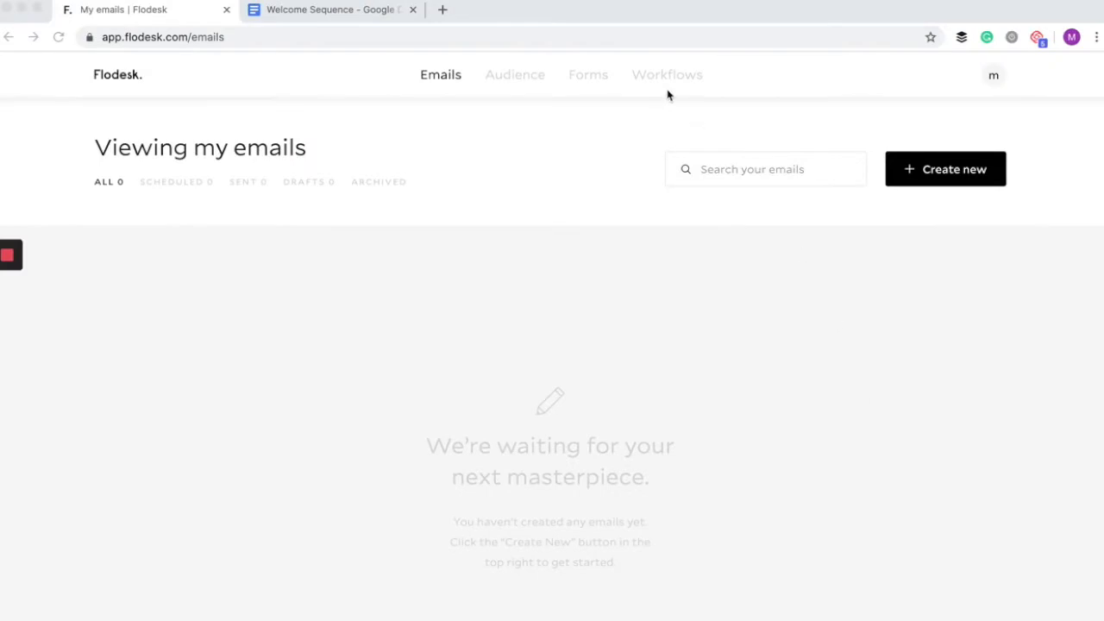
Start a new workflow and browse the available workflow templates
left_click(663, 81)
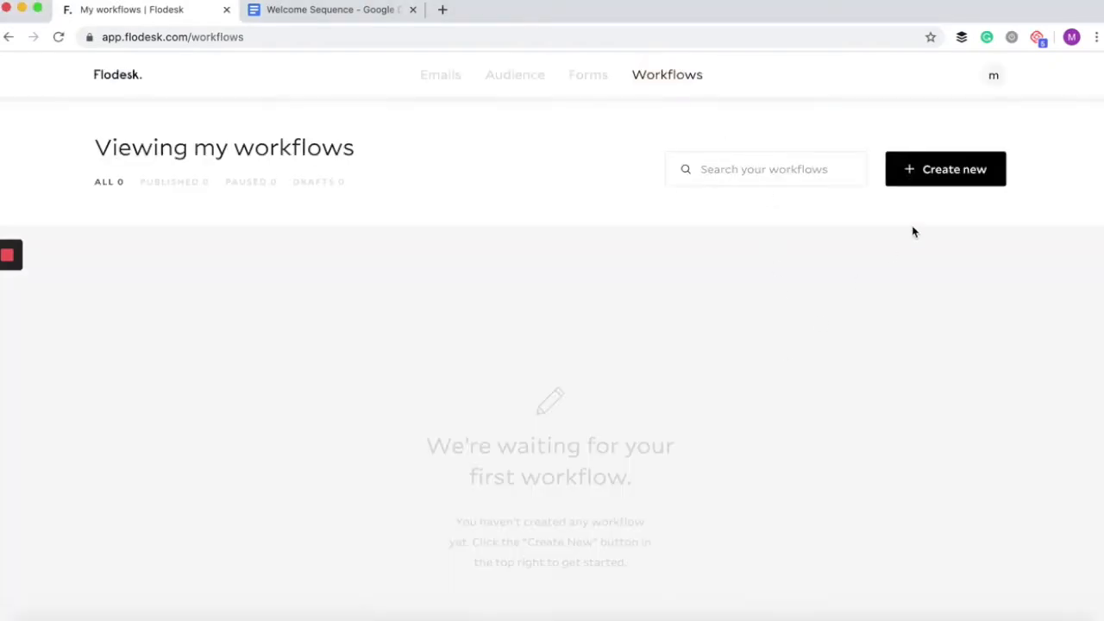
left_click(961, 177)
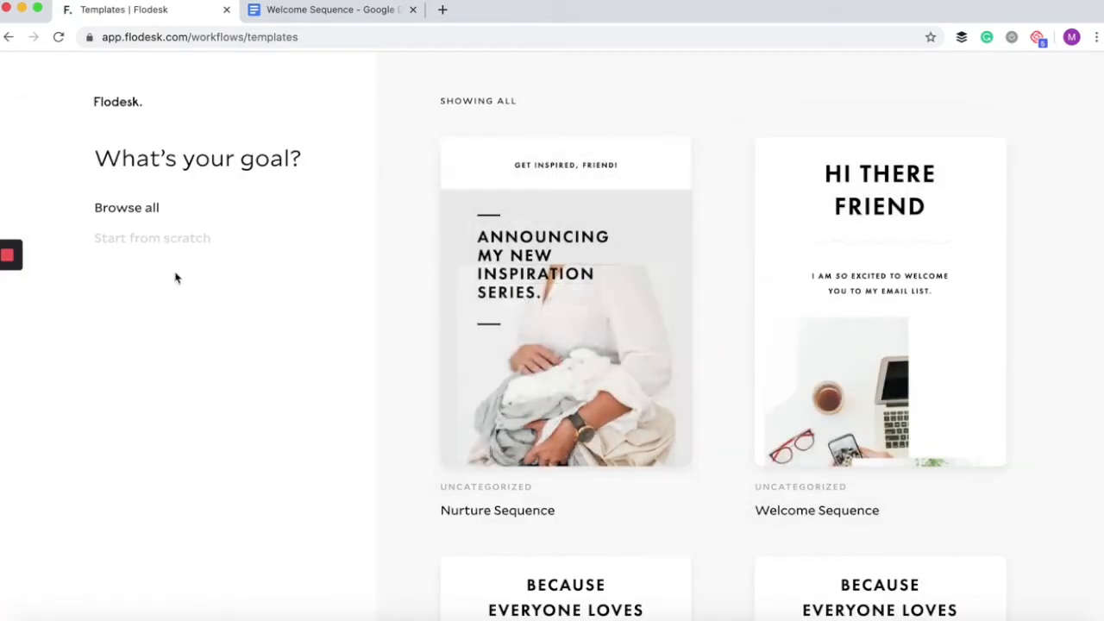
scroll(776, 394, "down", 3)
scroll(777, 393, "down", 5)
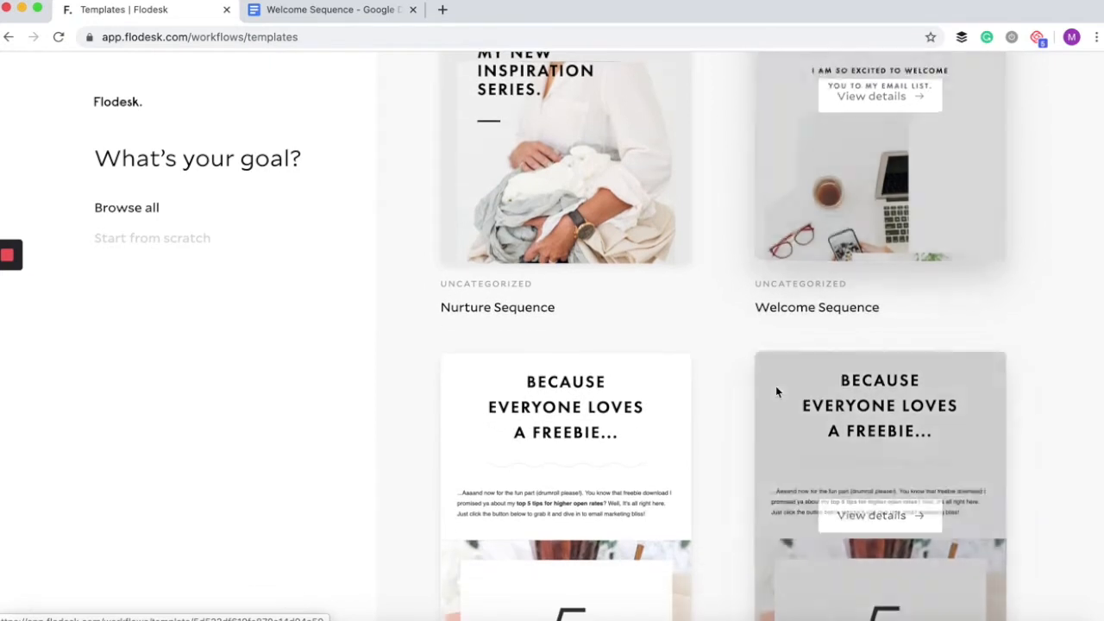
scroll(777, 392, "up", 2)
scroll(776, 393, "up", 2)
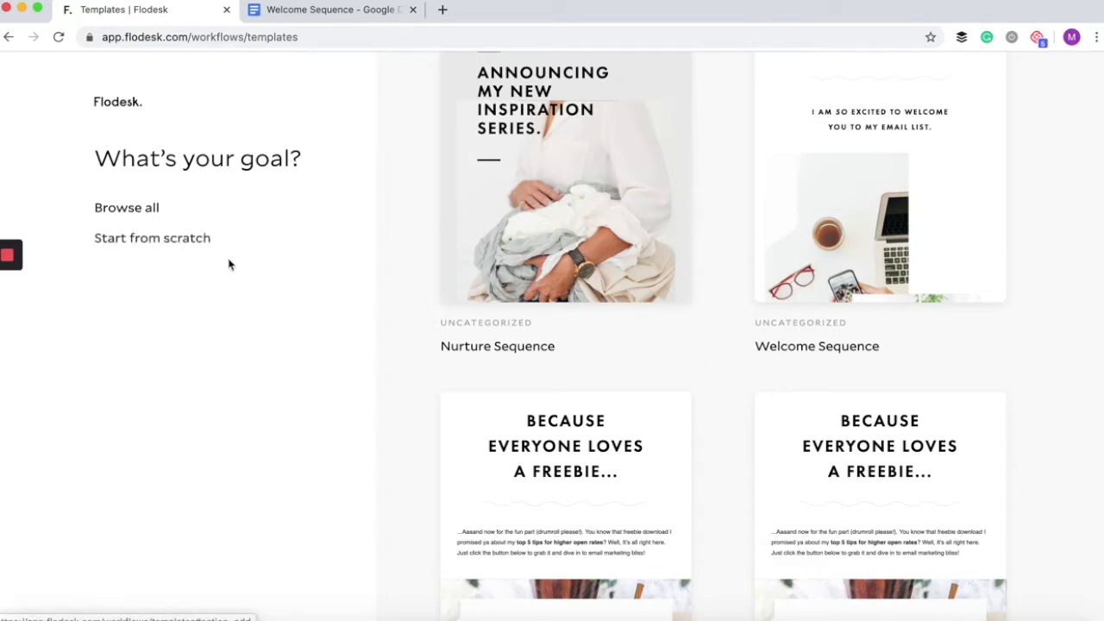
Create a workflow from scratch named "Welcome Sequence"
left_click(147, 239)
left_click(437, 344)
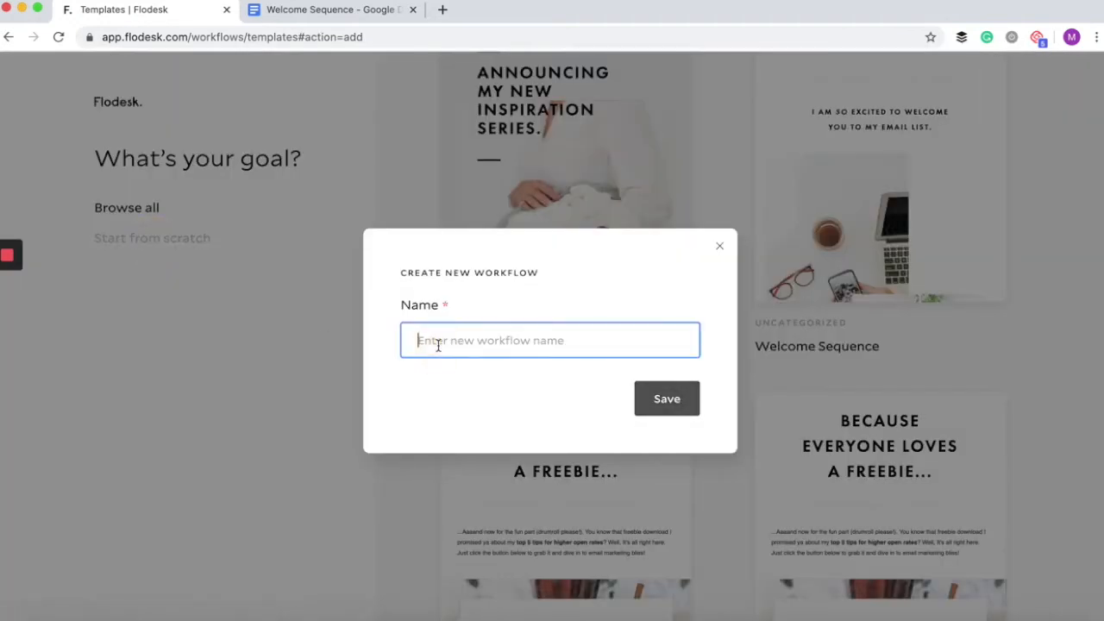
type("Wel")
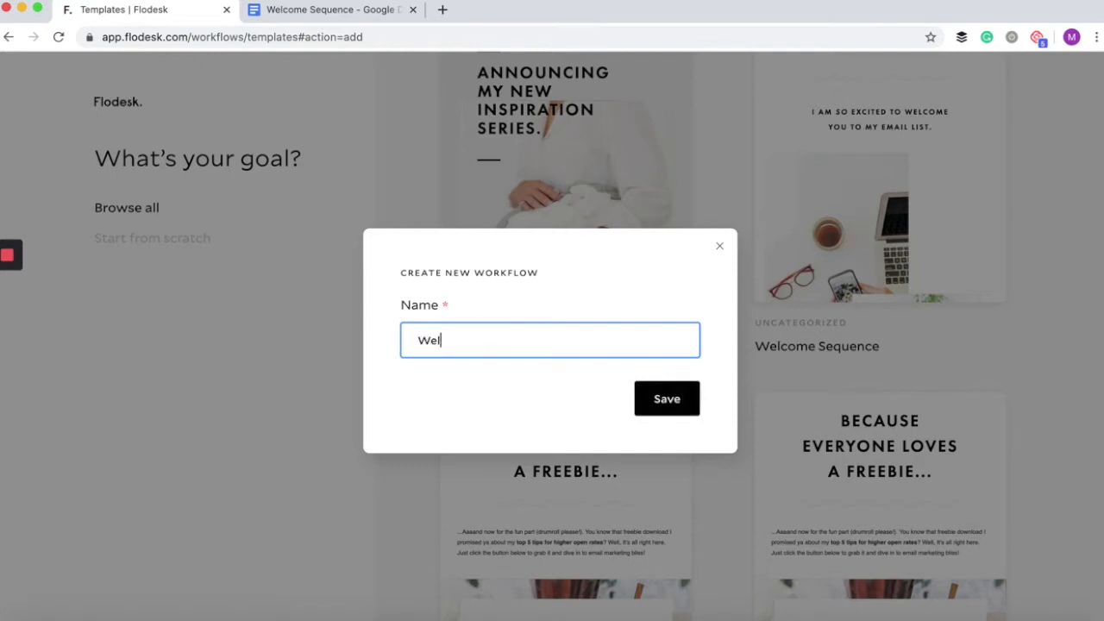
type("come Sequence")
left_click(657, 397)
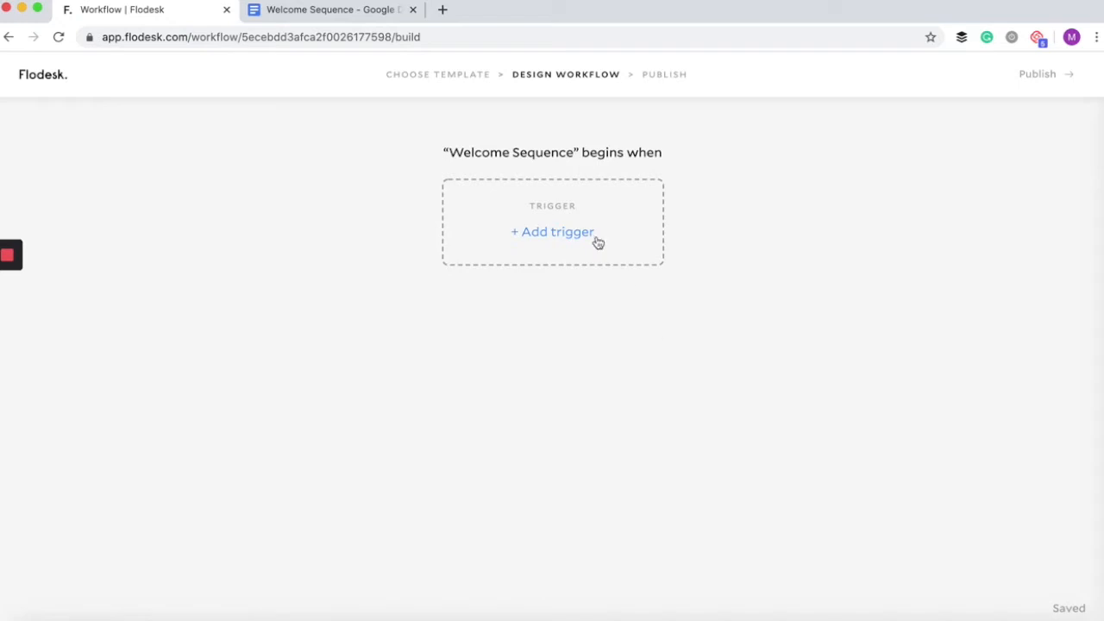
Set the workflow trigger to "A subscriber is added to segment(s)" and create the segment "Web Design" for it
left_click(562, 215)
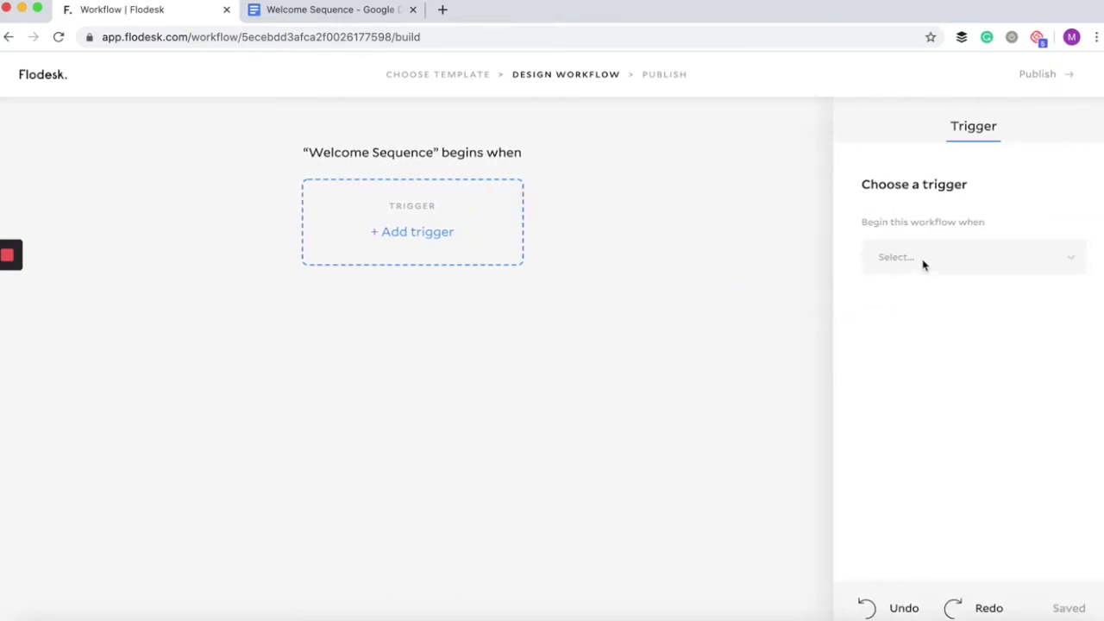
left_click(967, 259)
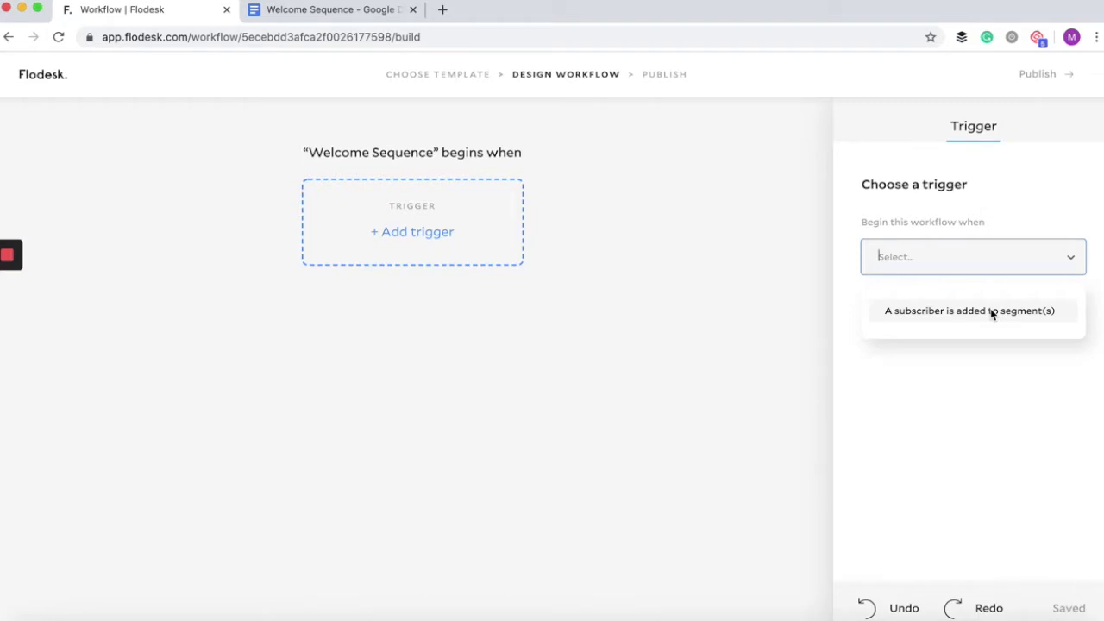
left_click(948, 314)
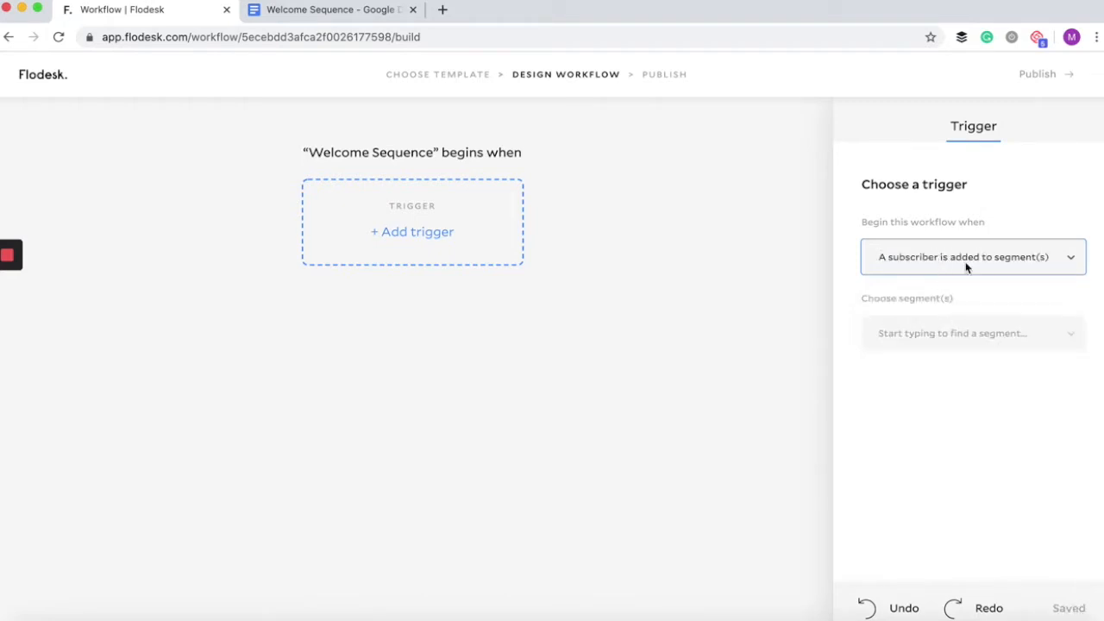
left_click(963, 341)
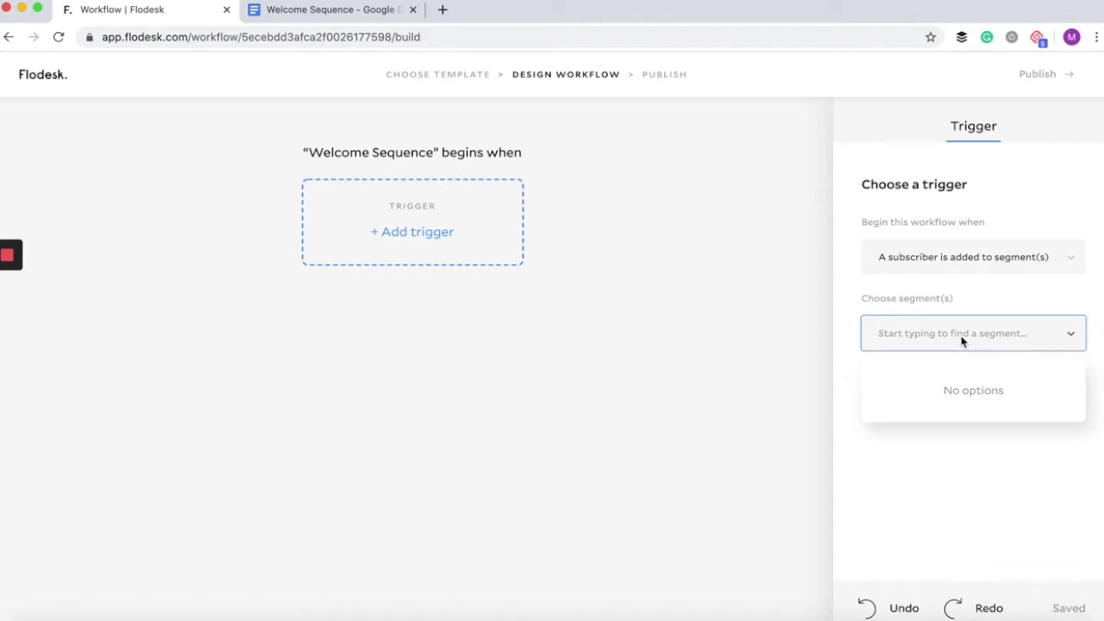
type("Web Design")
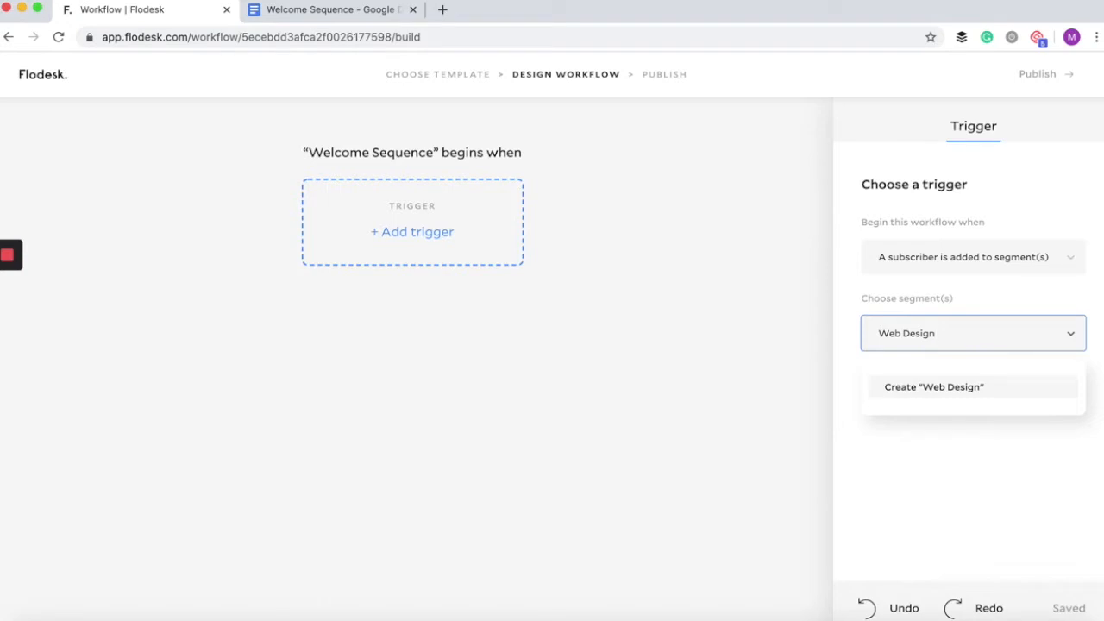
left_click(956, 389)
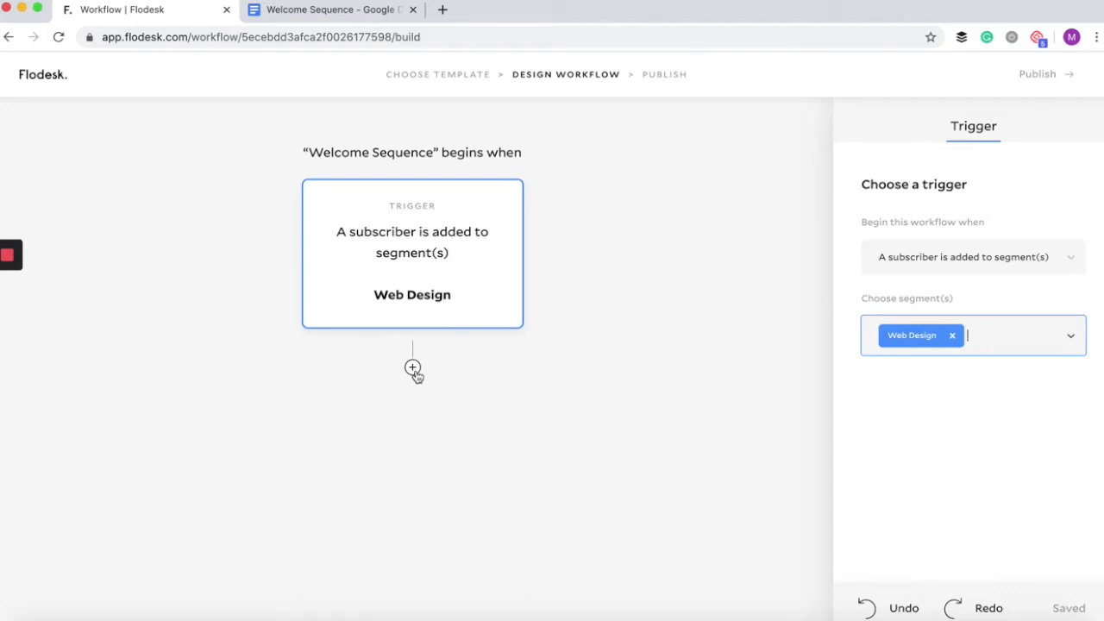
Add an email step after the trigger and start creating a new email for it
left_click(413, 370)
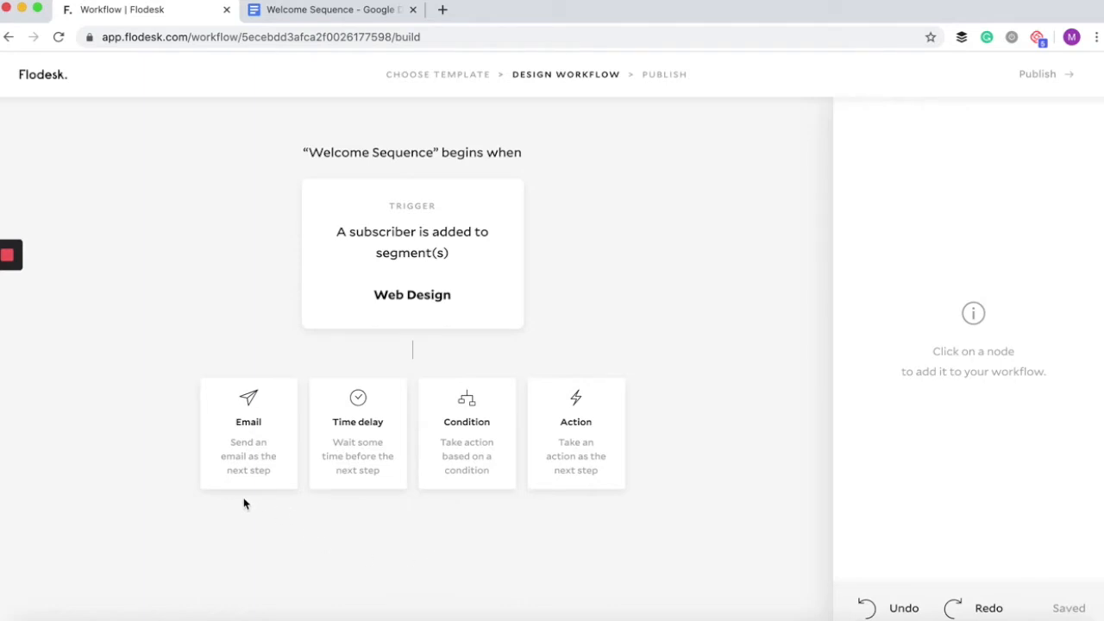
left_click(242, 438)
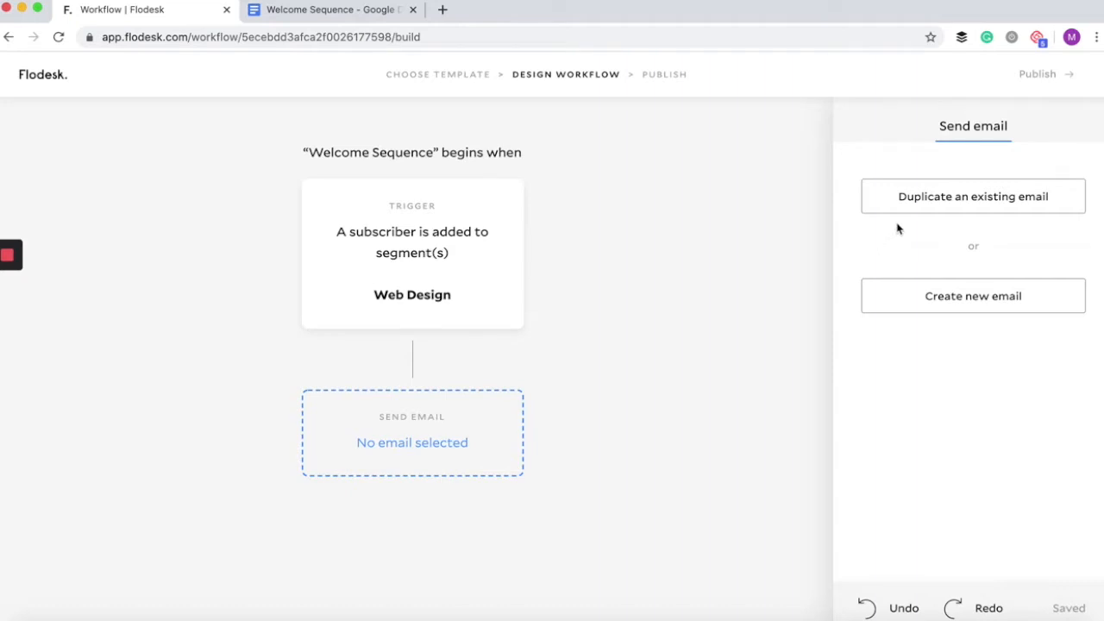
left_click(904, 295)
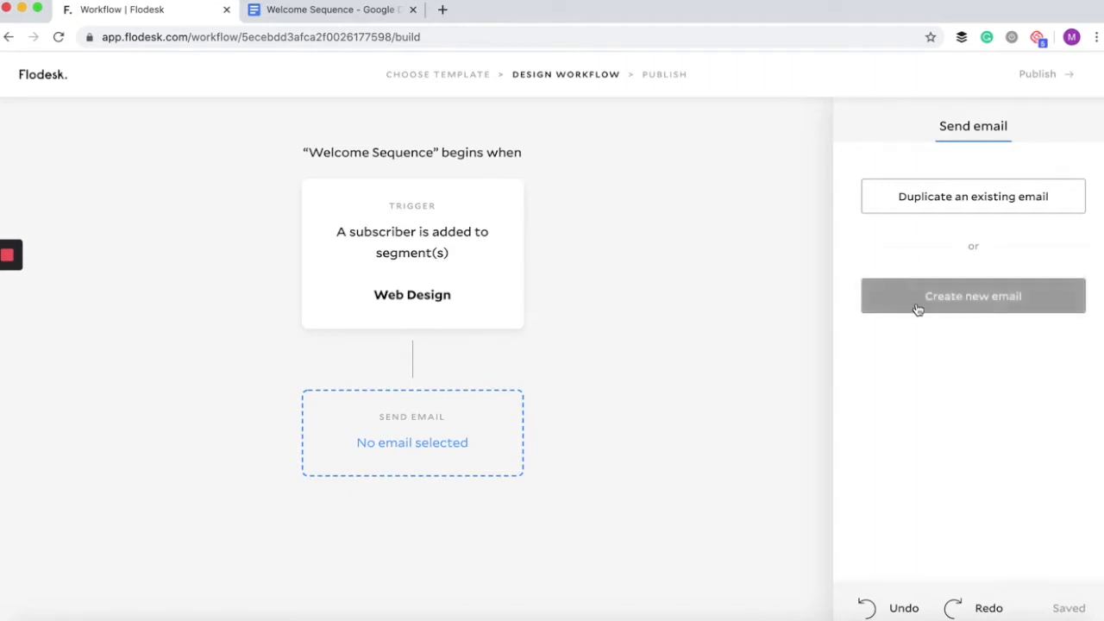
left_click(921, 303)
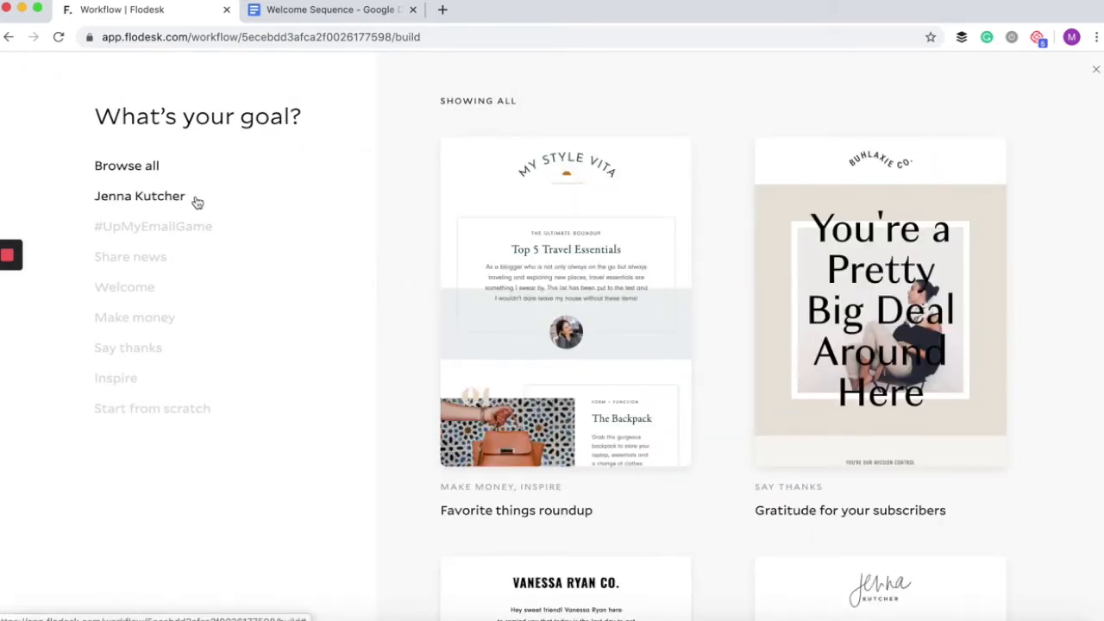
Preview the "Welcome new subscribers" template from the Jenna Kutcher collection and open it for customizing
left_click(149, 197)
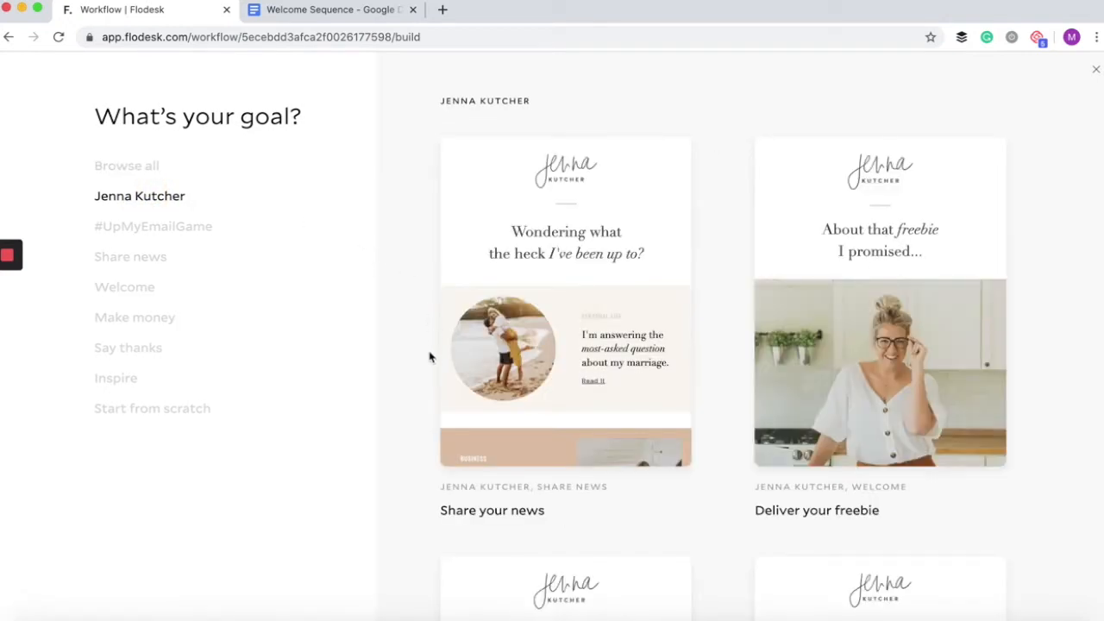
scroll(425, 425, "down", 3)
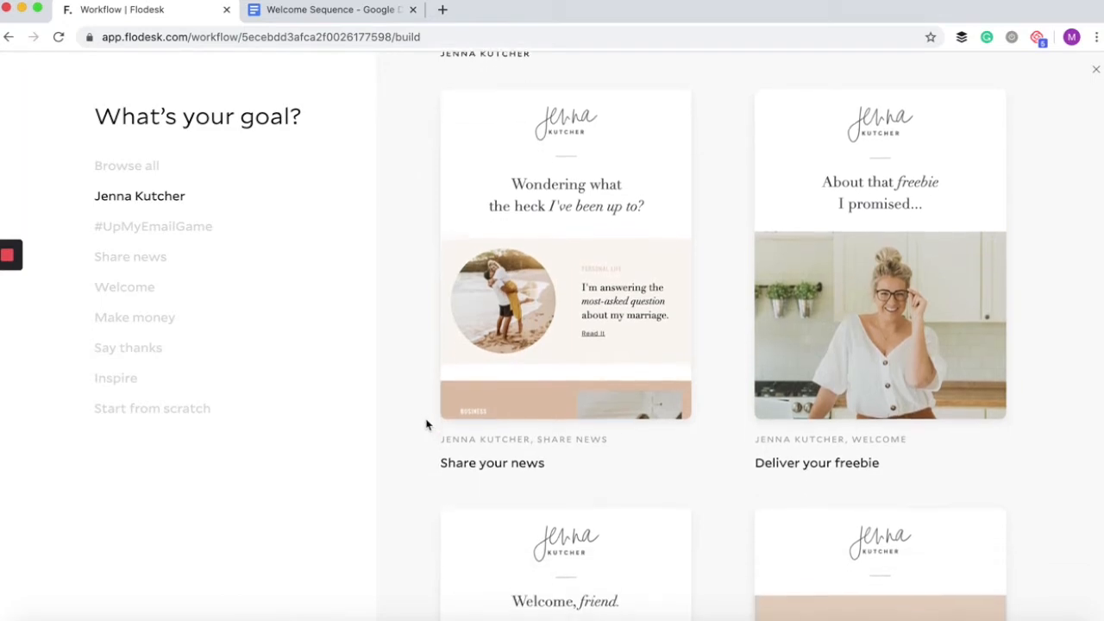
scroll(425, 425, "down", 8)
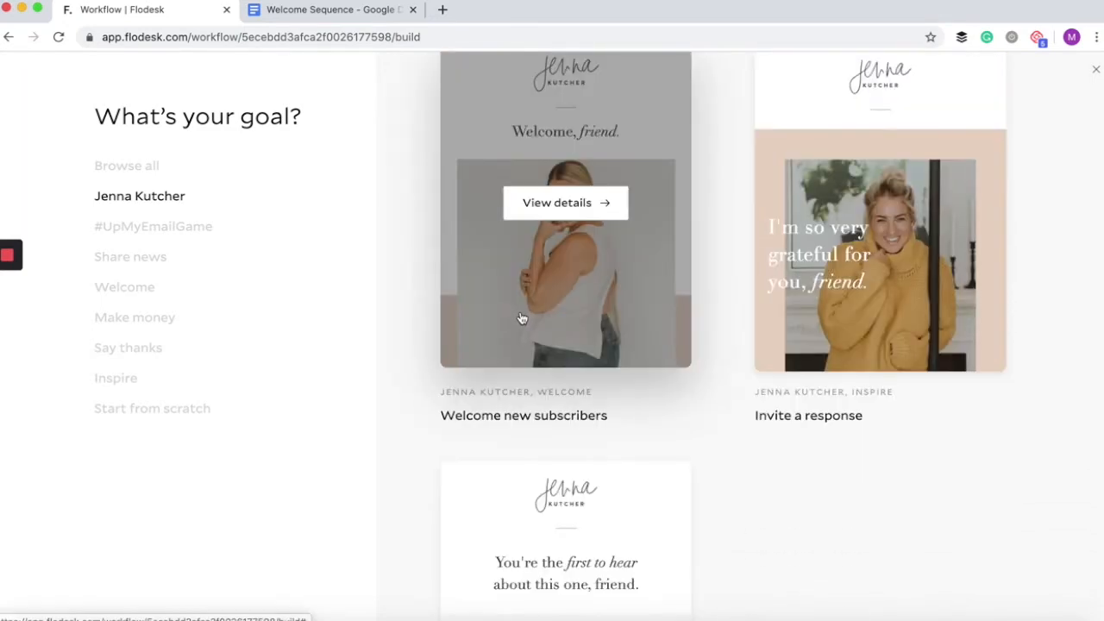
left_click(521, 319)
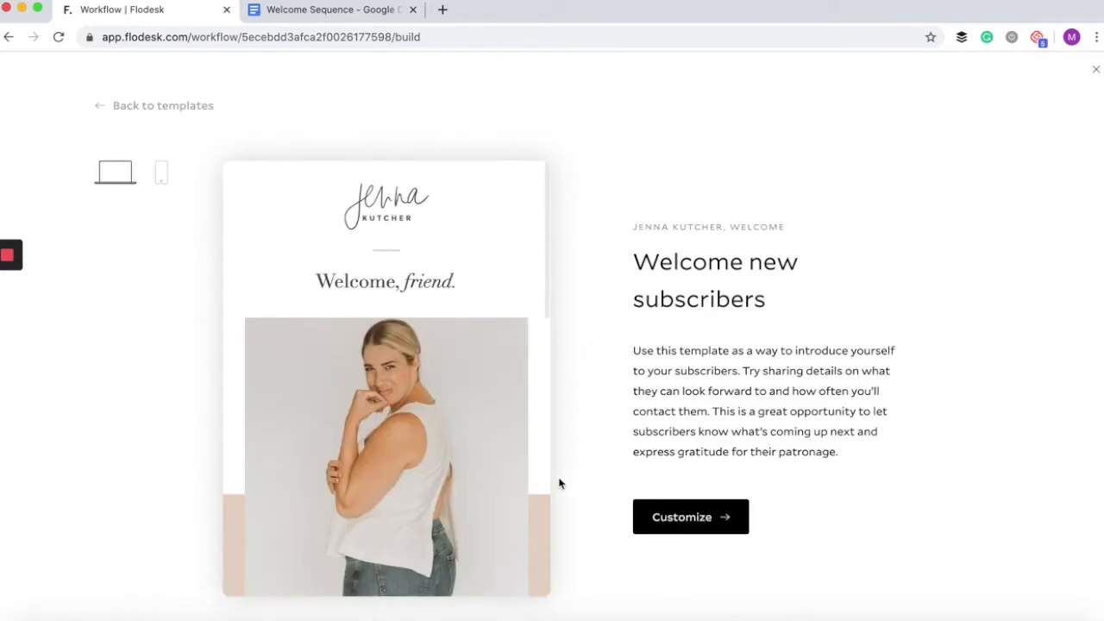
scroll(496, 466, "down", 2)
scroll(496, 466, "down", 10)
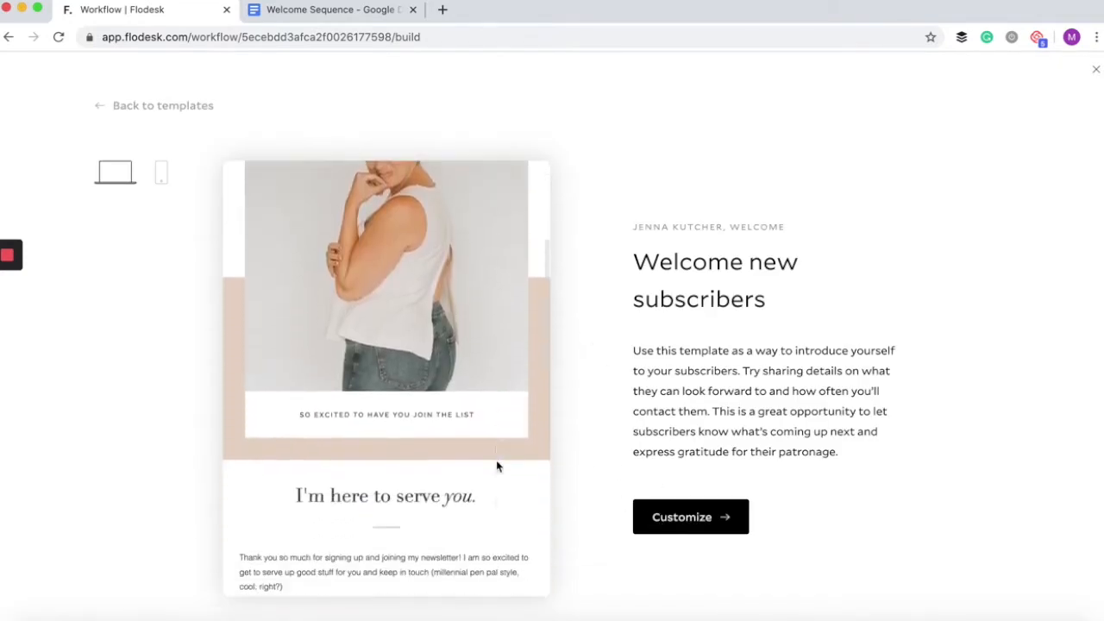
scroll(496, 466, "down", 7)
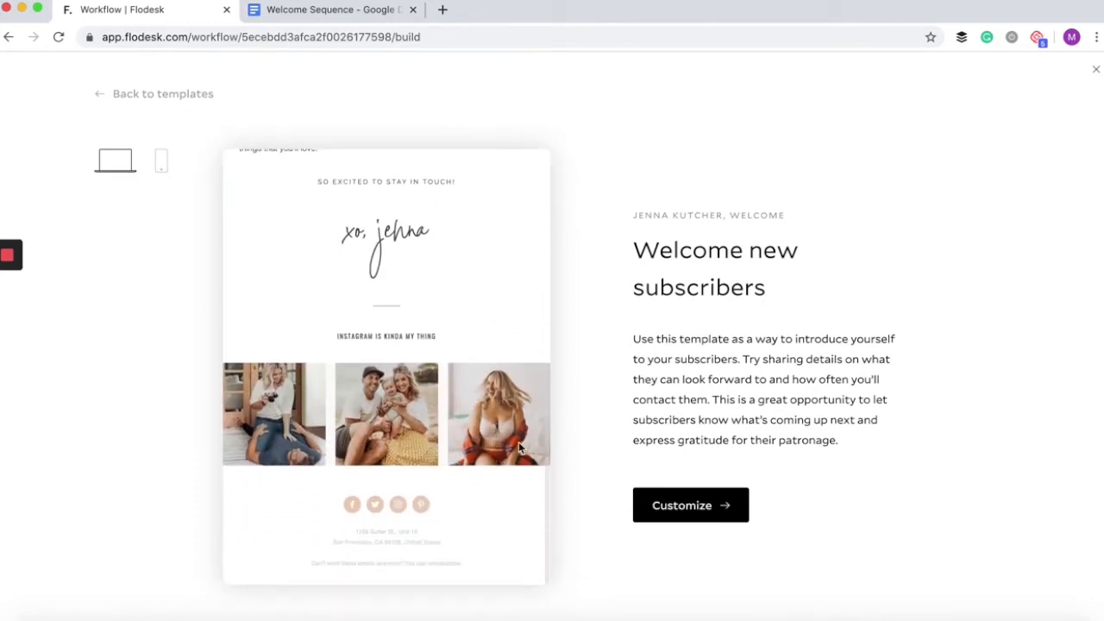
scroll(481, 302, "up", 10)
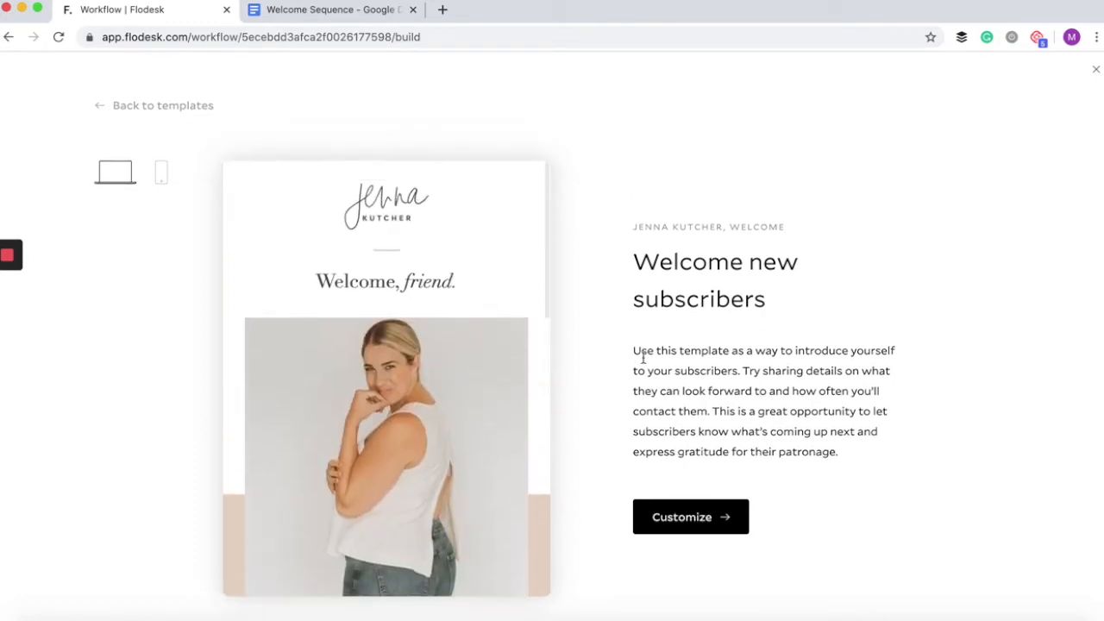
left_click(698, 519)
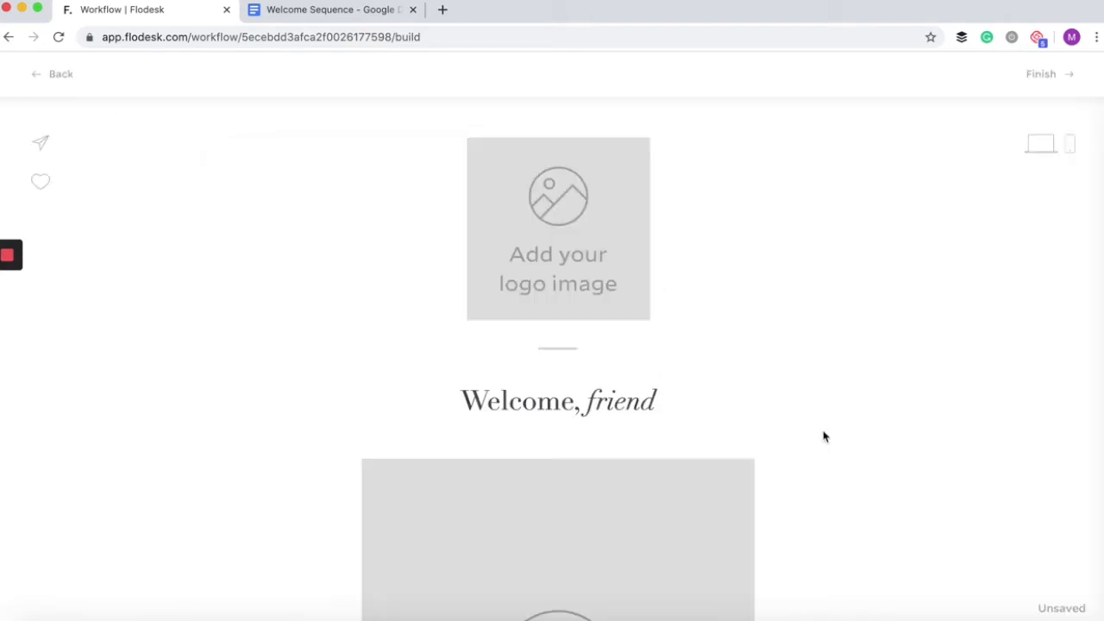
Add the logo image, and replace the "Welcome, friend" heading with "Welcome, I'm so glad you're here!" copied from the Welcome Sequence Google Doc
left_click(547, 250)
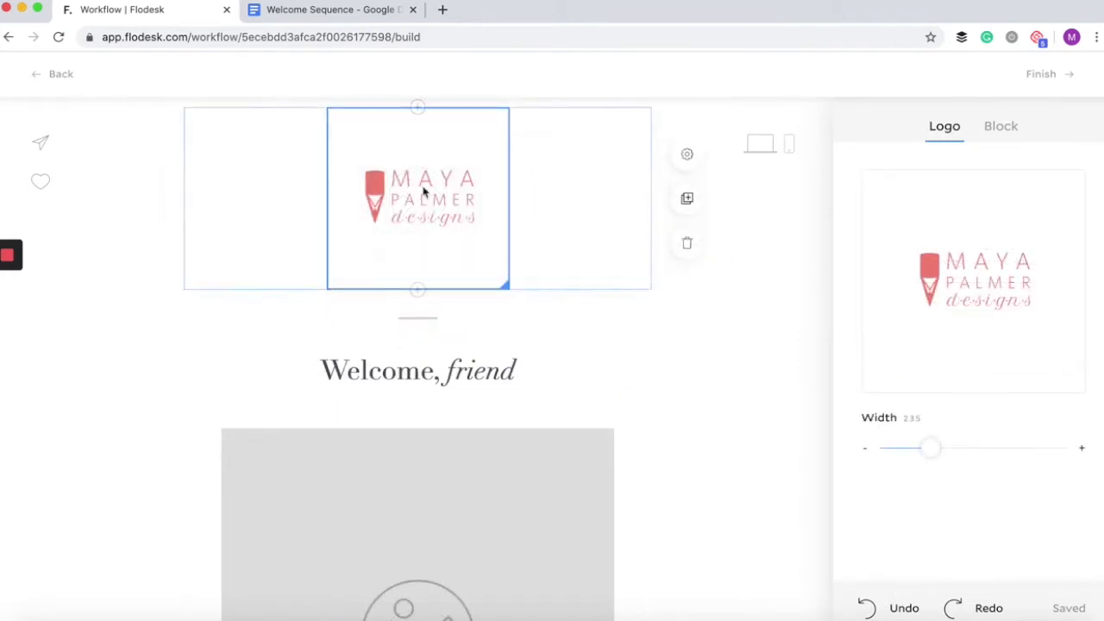
left_click(351, 15)
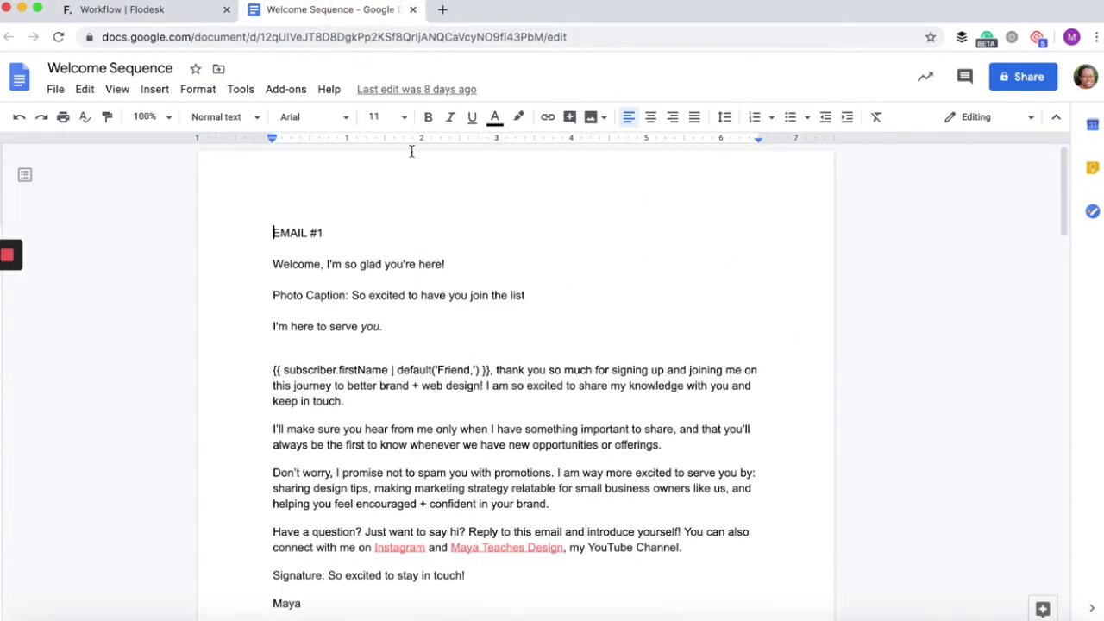
triple_click(382, 266)
key("super+c")
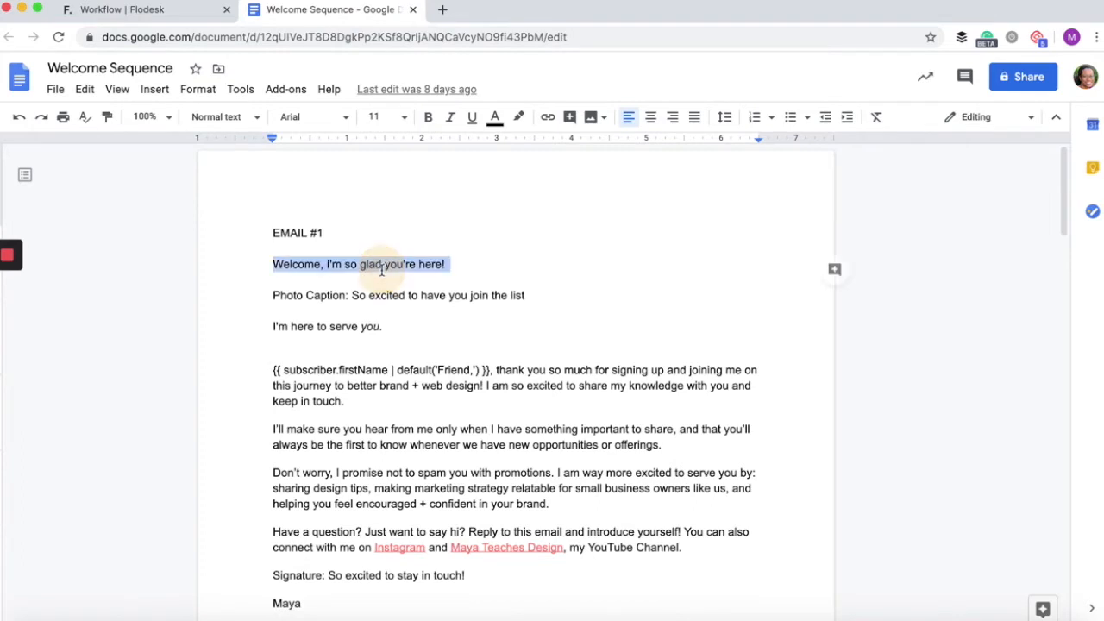
left_click(168, 10)
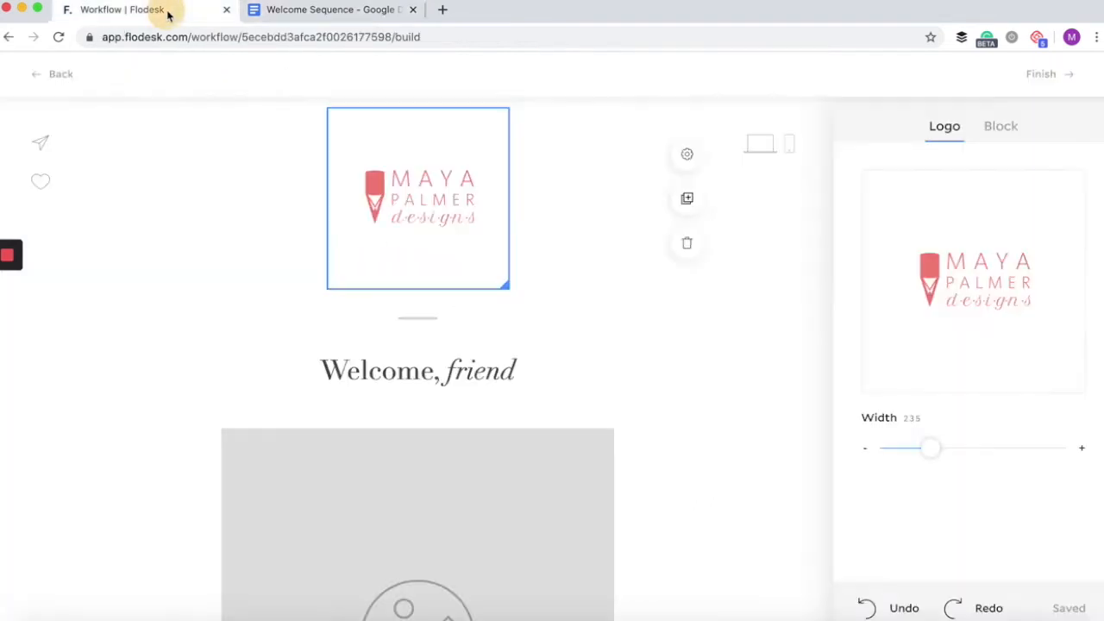
triple_click(409, 379)
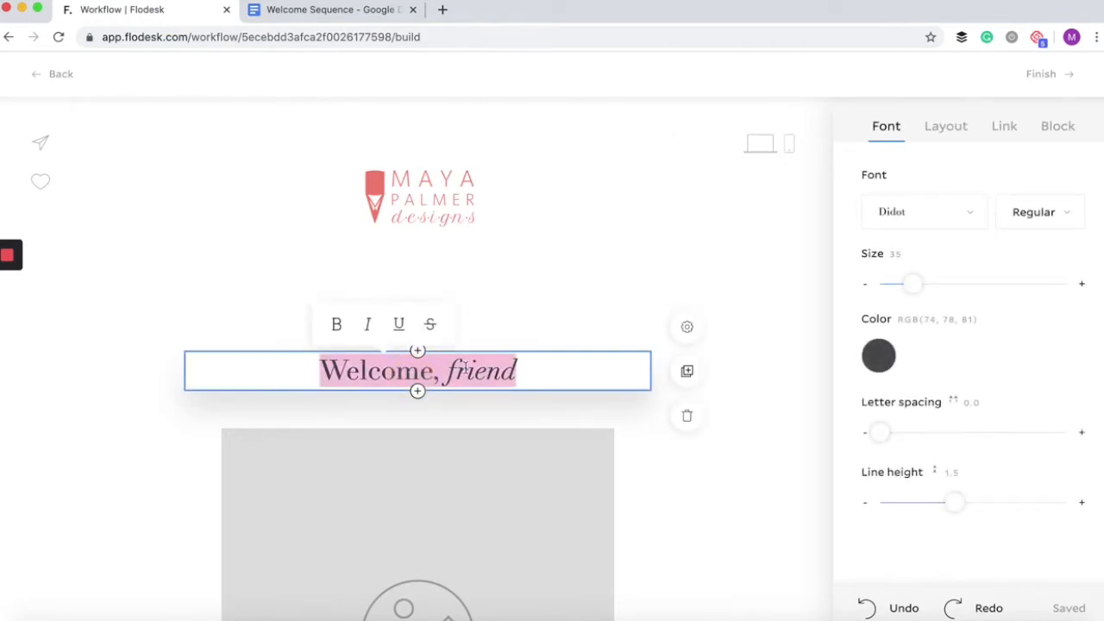
key("super+v")
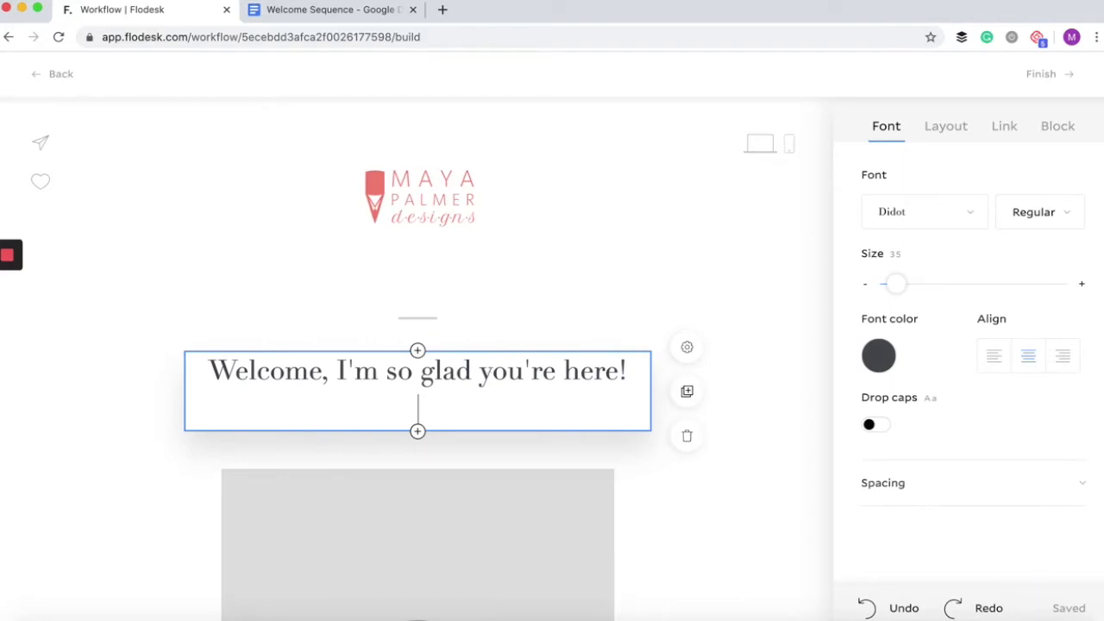
left_click(707, 559)
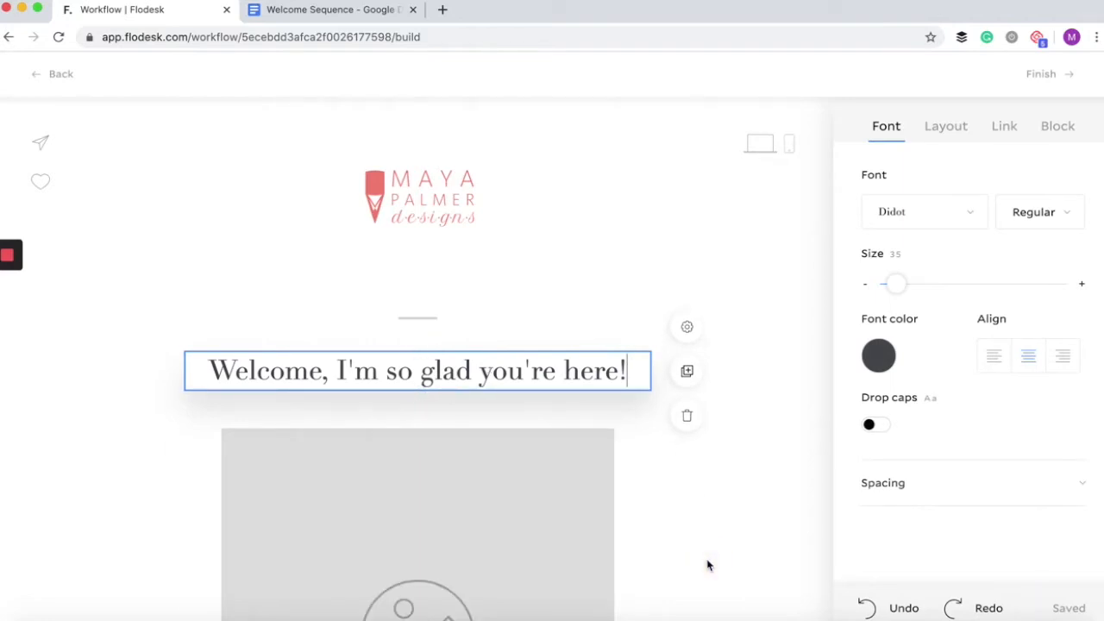
Fill the large image placeholder below the heading with the portrait photo in the purple sweater
scroll(493, 531, "down", 3)
scroll(493, 530, "down", 5)
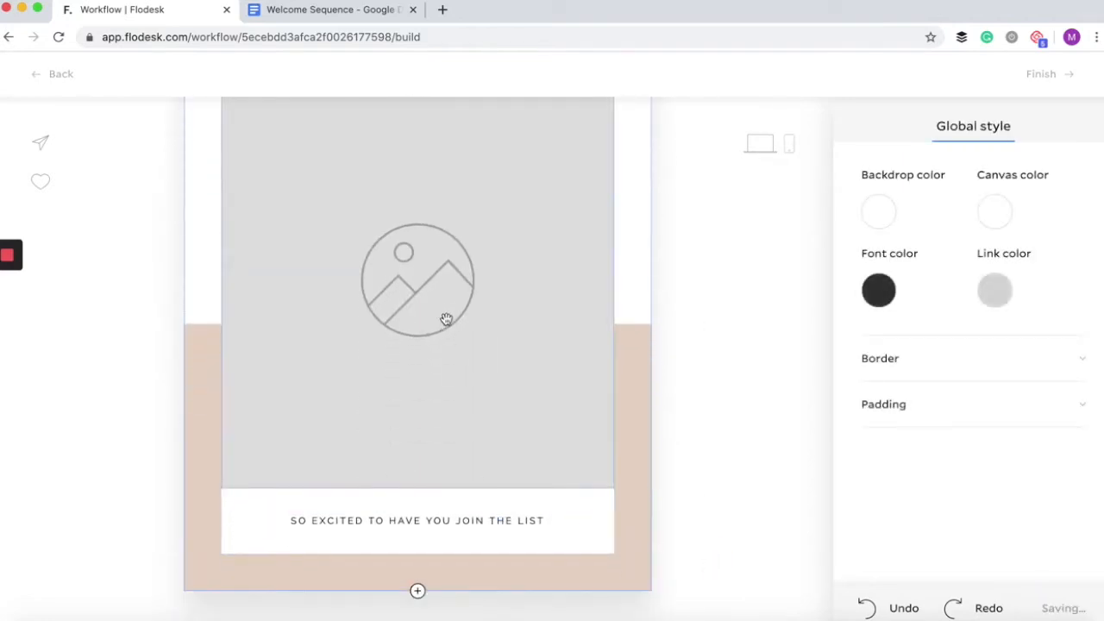
scroll(444, 340, "up", 2)
left_click(448, 326)
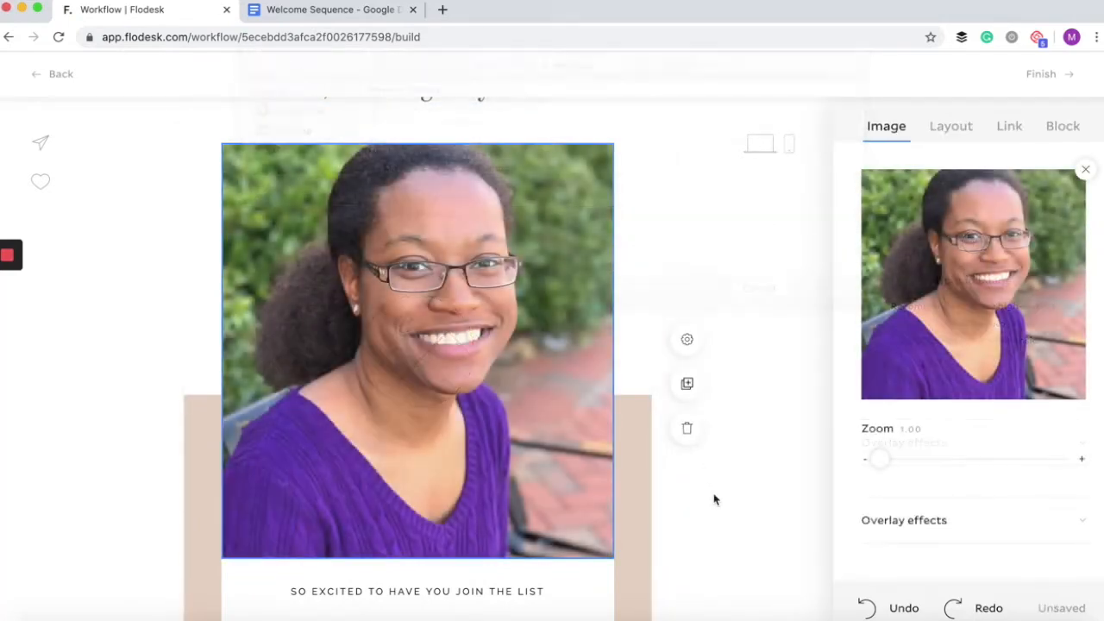
scroll(715, 500, "down", 3)
scroll(374, 340, "down", 1)
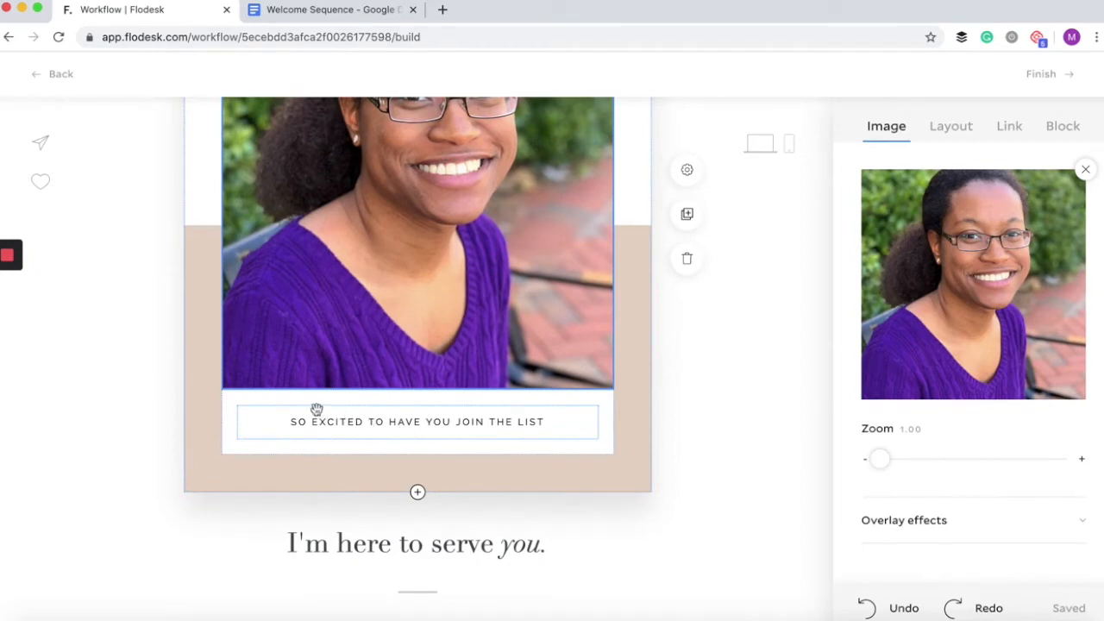
Set the portrait photo block's second background color to coral #F88379
scroll(197, 328, "up", 1)
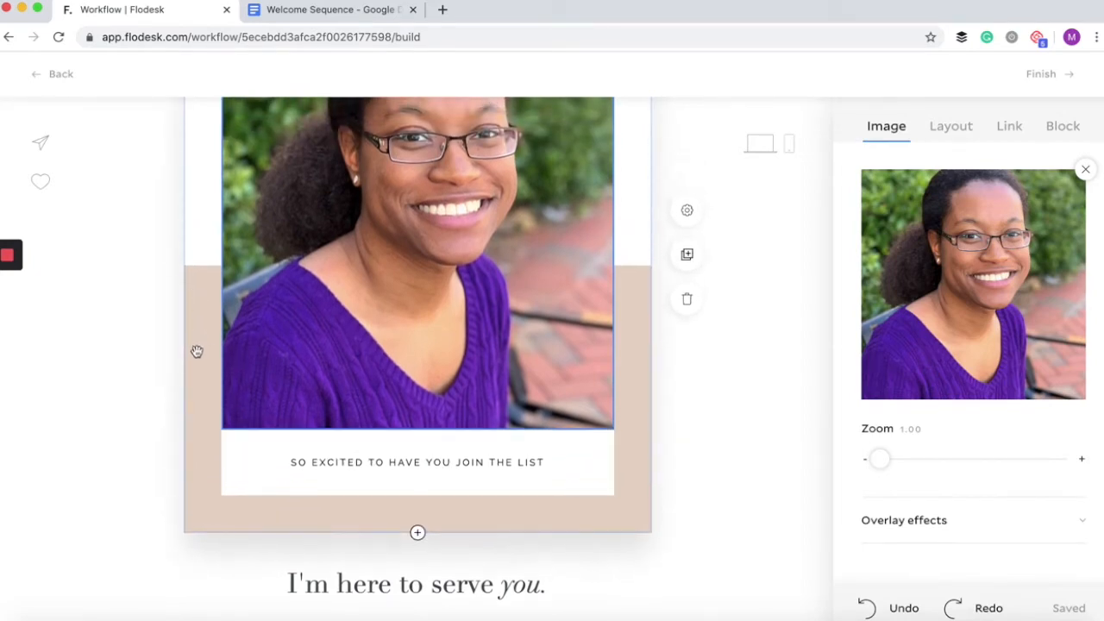
scroll(198, 314, "up", 1)
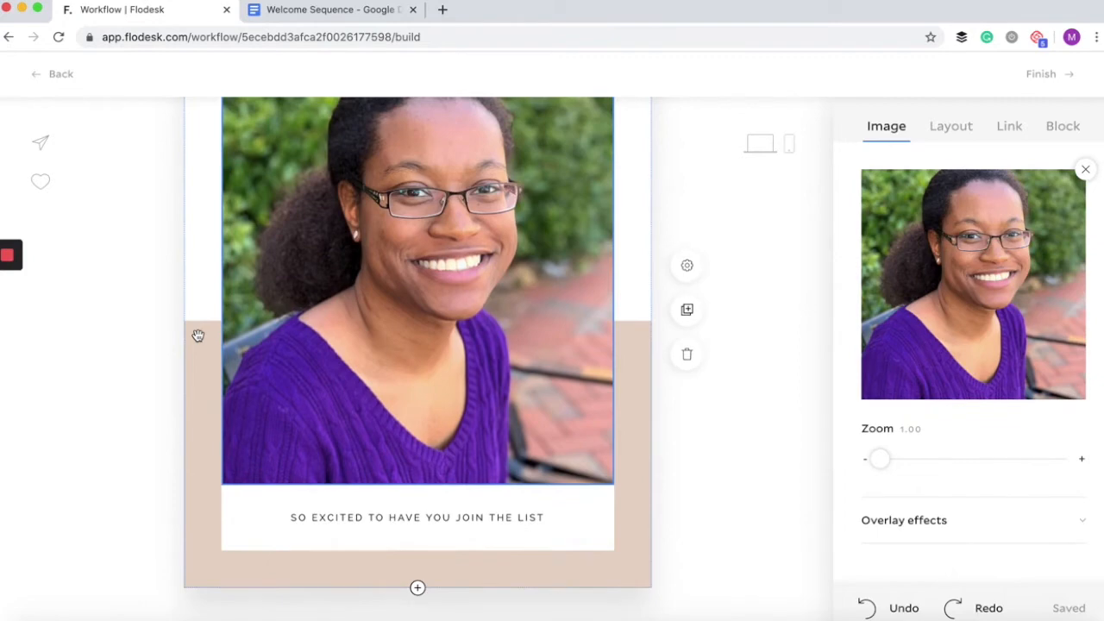
left_click(206, 390)
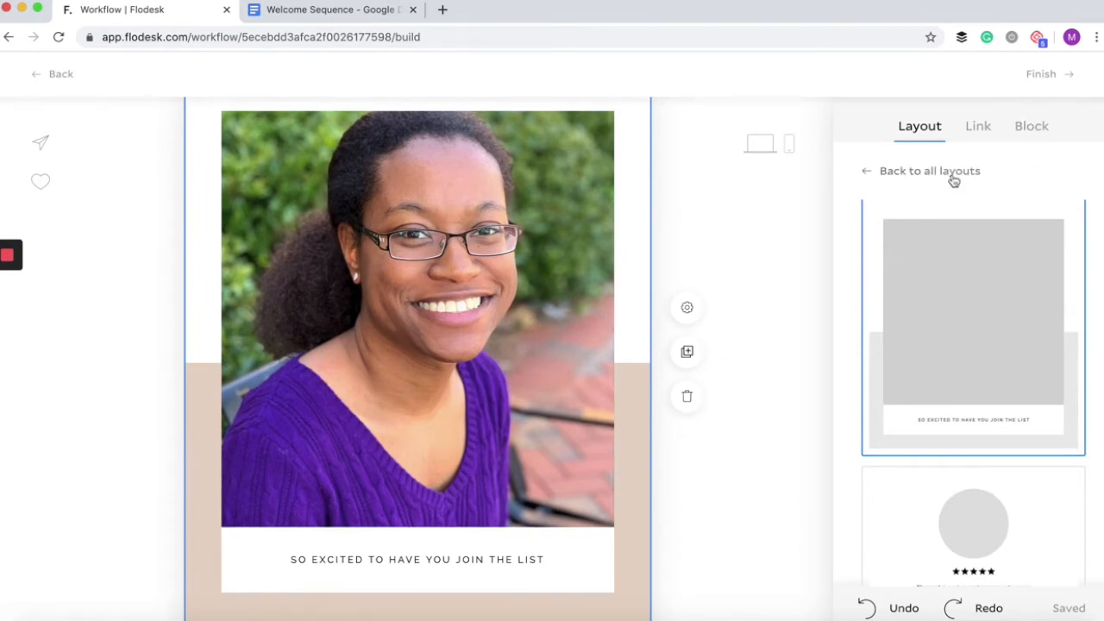
left_click(1031, 127)
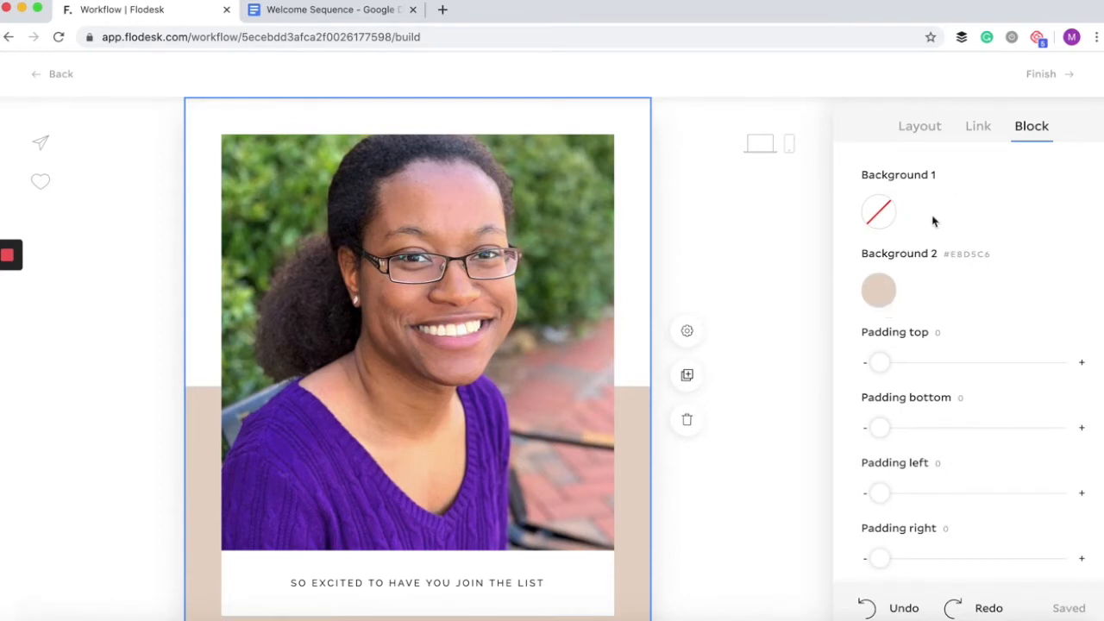
left_click(879, 291)
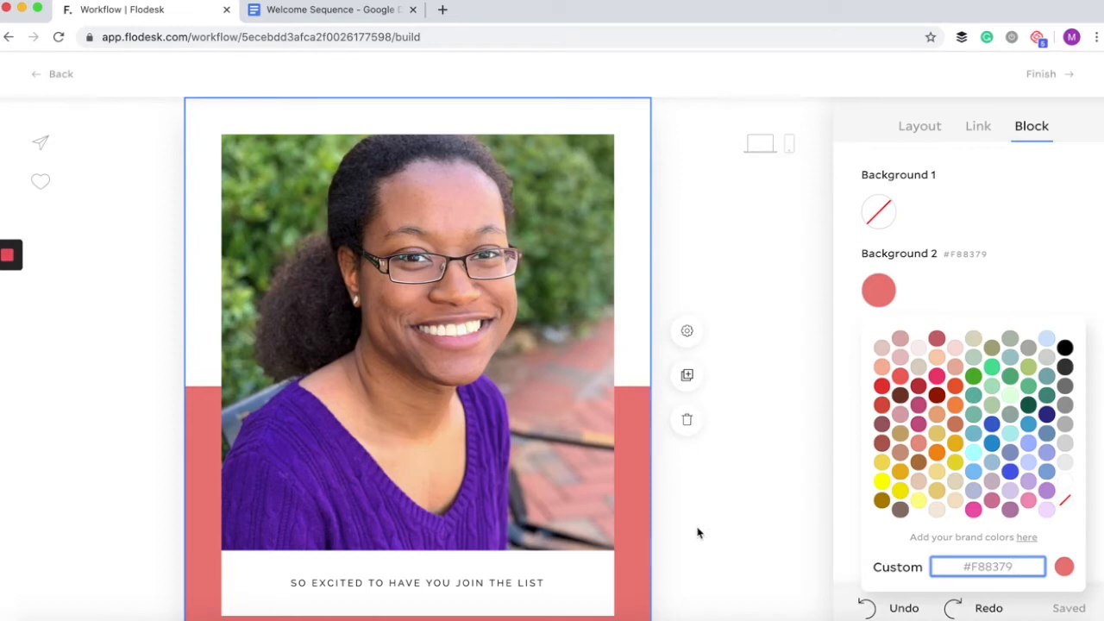
Save five brand colors to the palette: coral #F88379, light pink #FFB5AB, navy #0F3A61, medium gray and light gray
left_click(1028, 538)
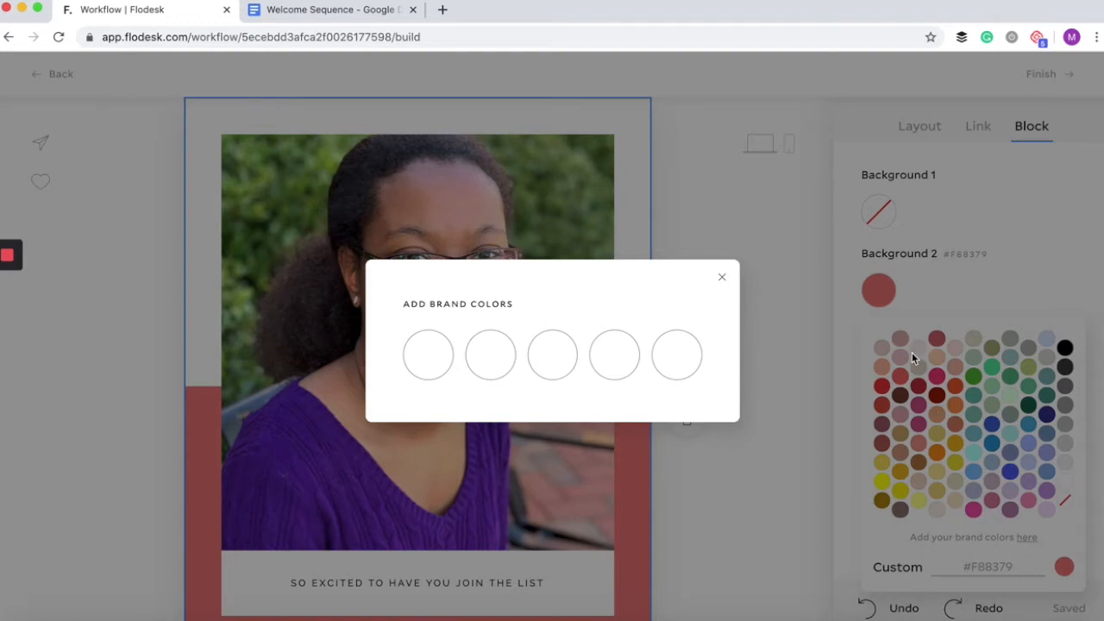
left_click(428, 367)
left_click(486, 316)
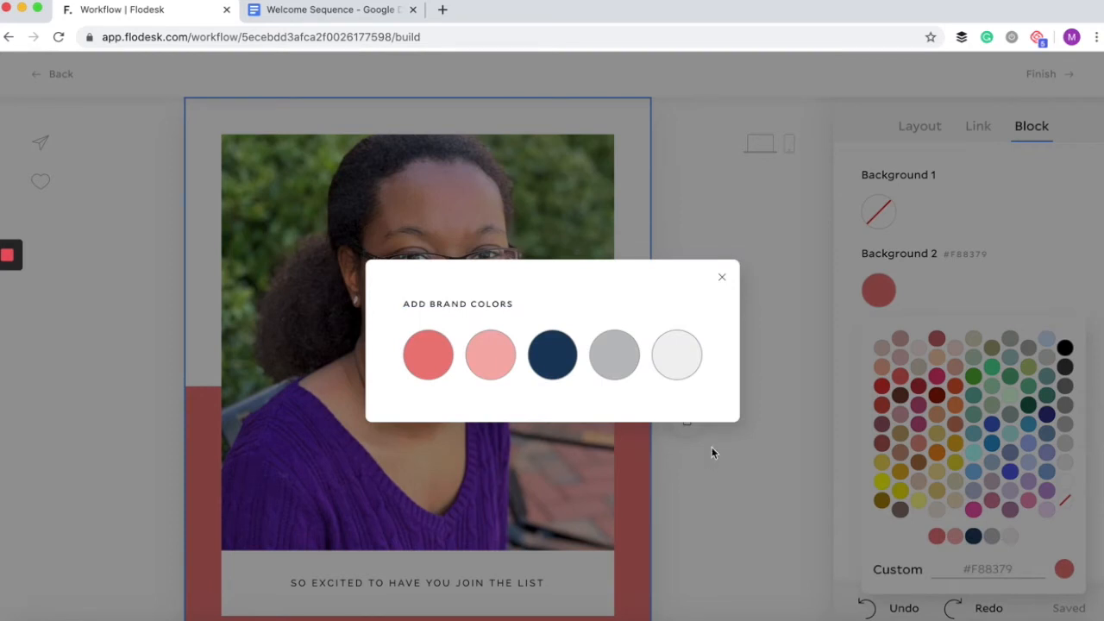
left_click(722, 277)
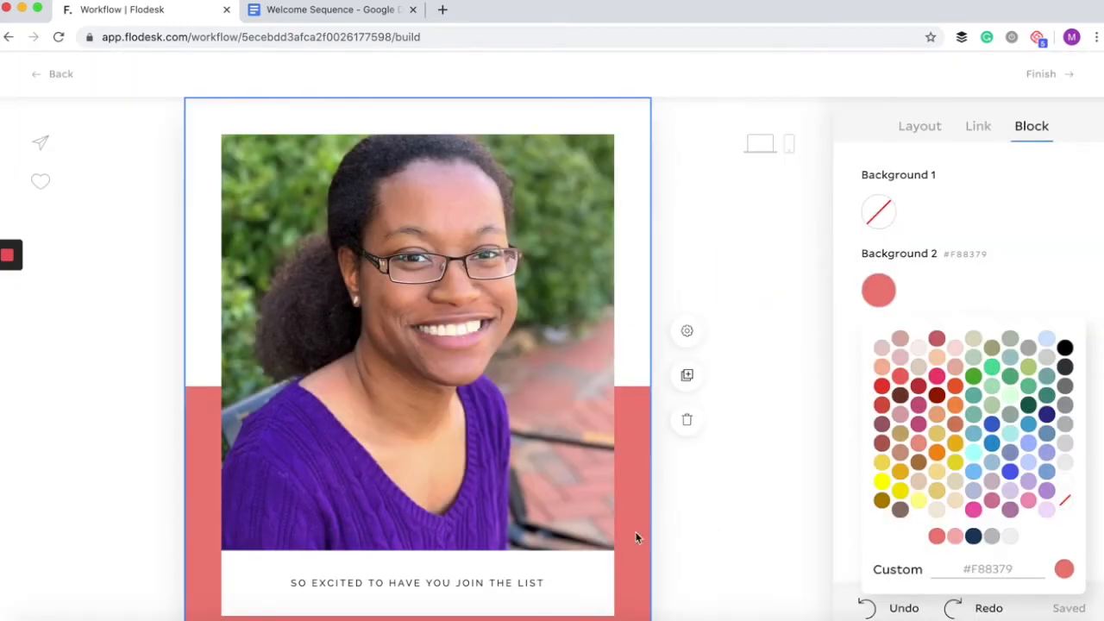
Set the portrait photo block's second background to the light pink brand color #FFB5AB
scroll(641, 552, "down", 2)
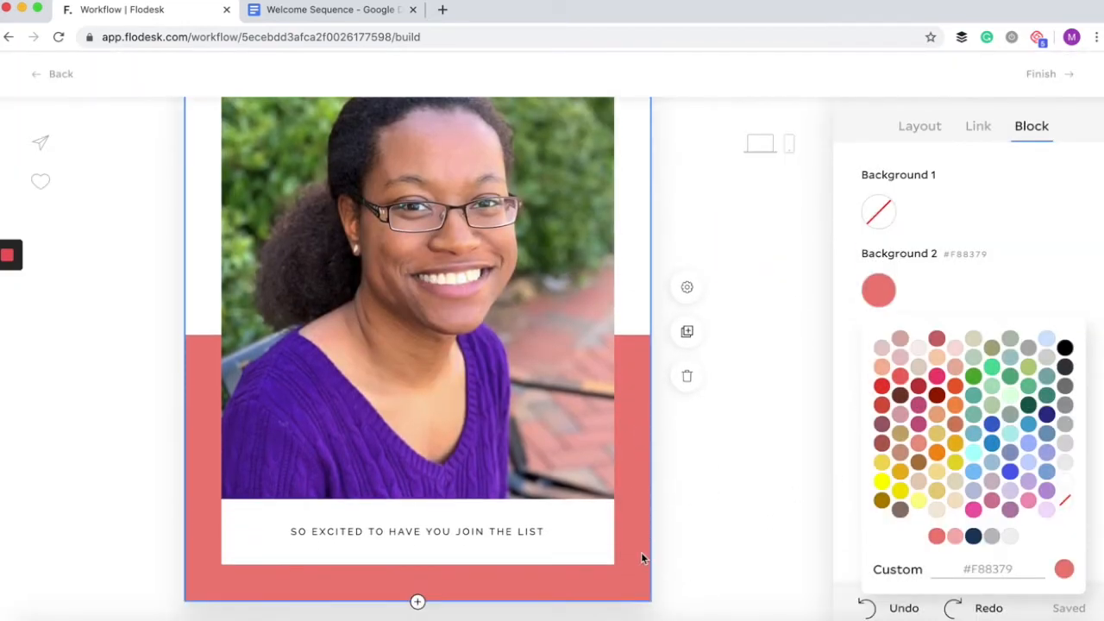
left_click(956, 540)
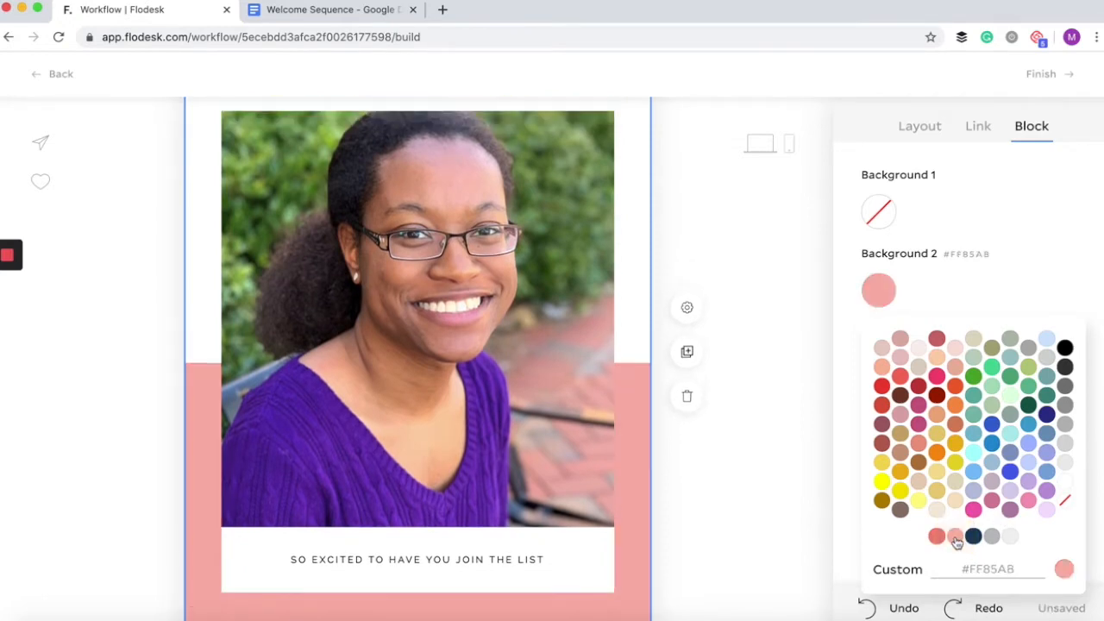
scroll(788, 503, "down", 2)
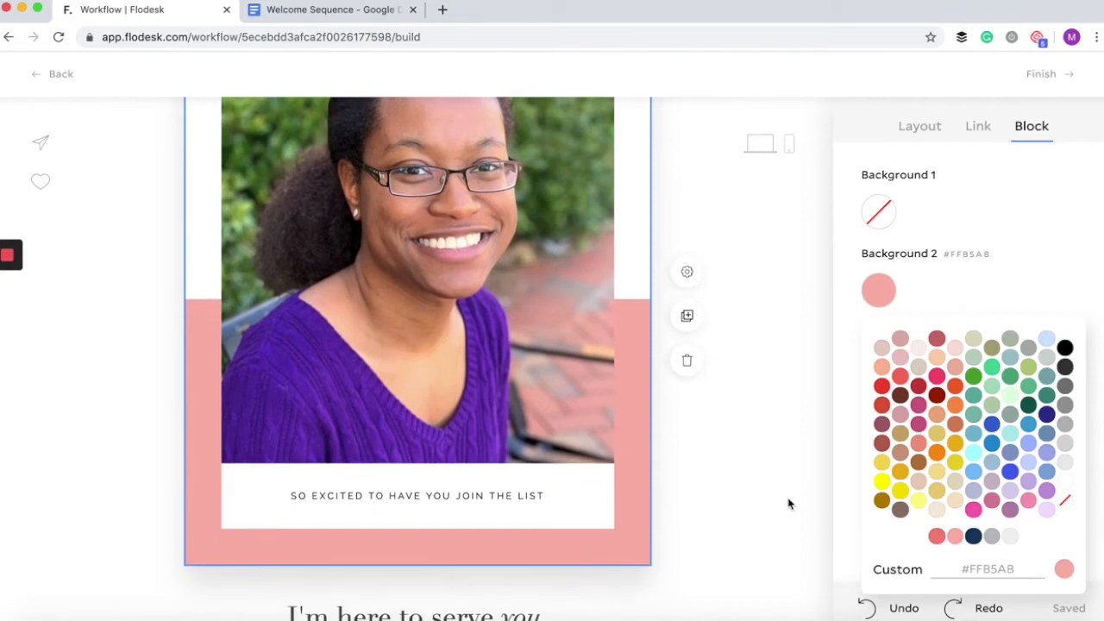
Set the font color of the "So excited to have you join the list" photo caption to the navy brand color #0F3A61
left_click(424, 495)
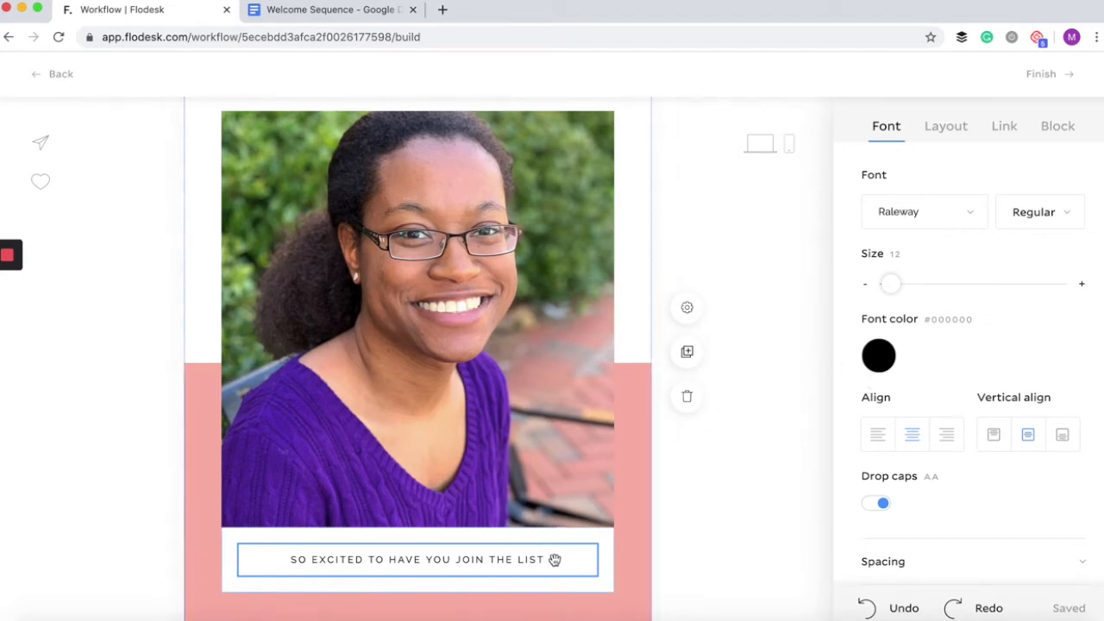
left_click(880, 361)
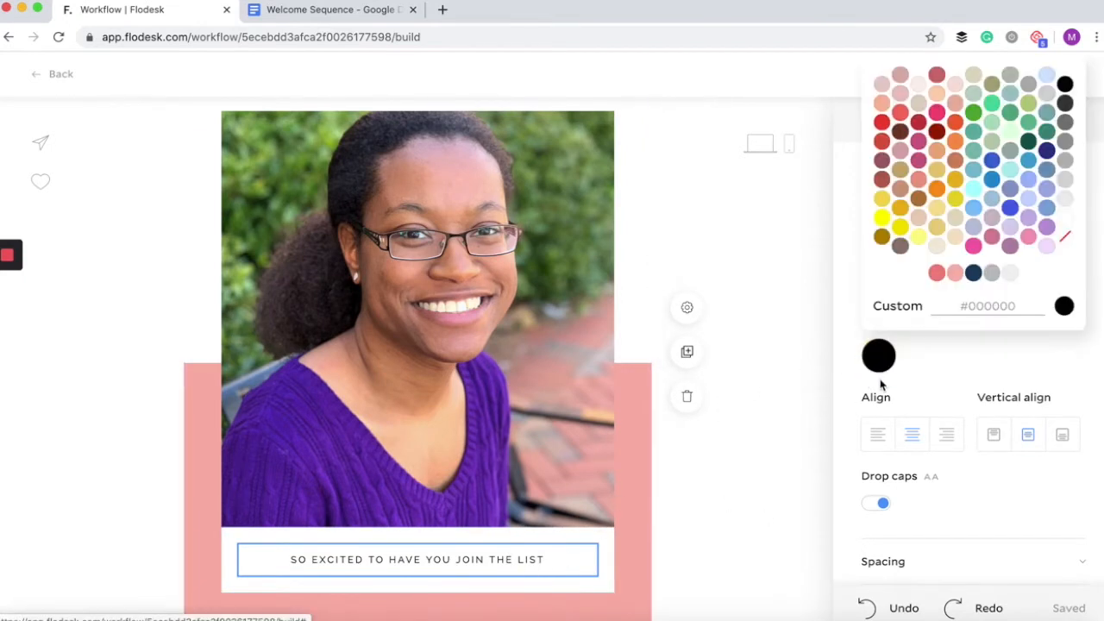
left_click(973, 273)
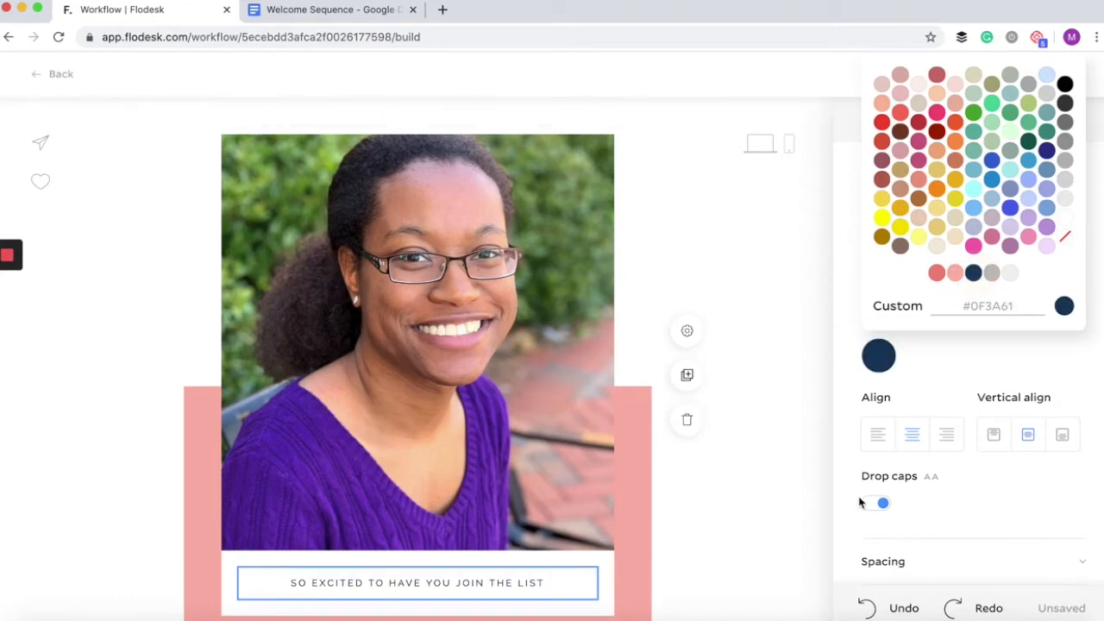
left_click(768, 527)
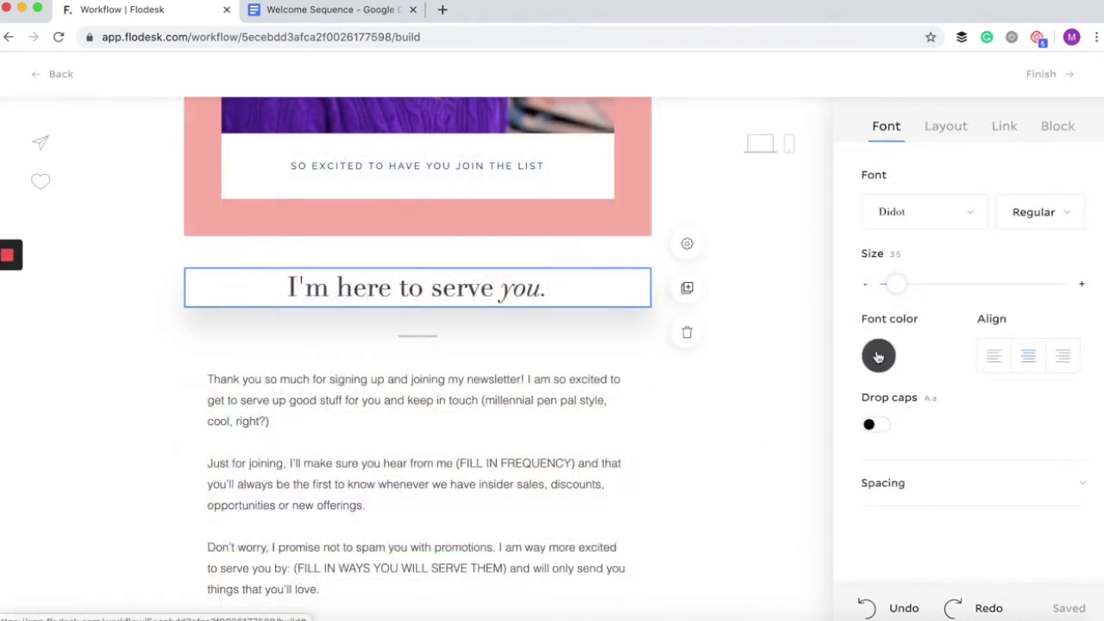
Set the font color of the "I'm here to serve you." heading to the navy brand color #0F3A61
left_click(878, 355)
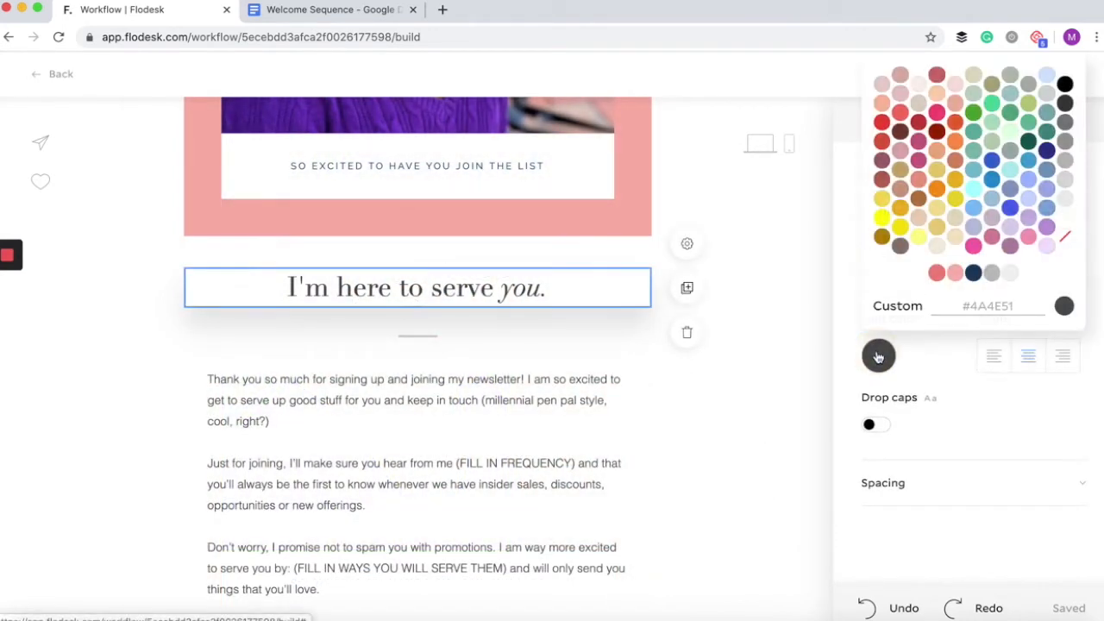
left_click(973, 273)
left_click(731, 444)
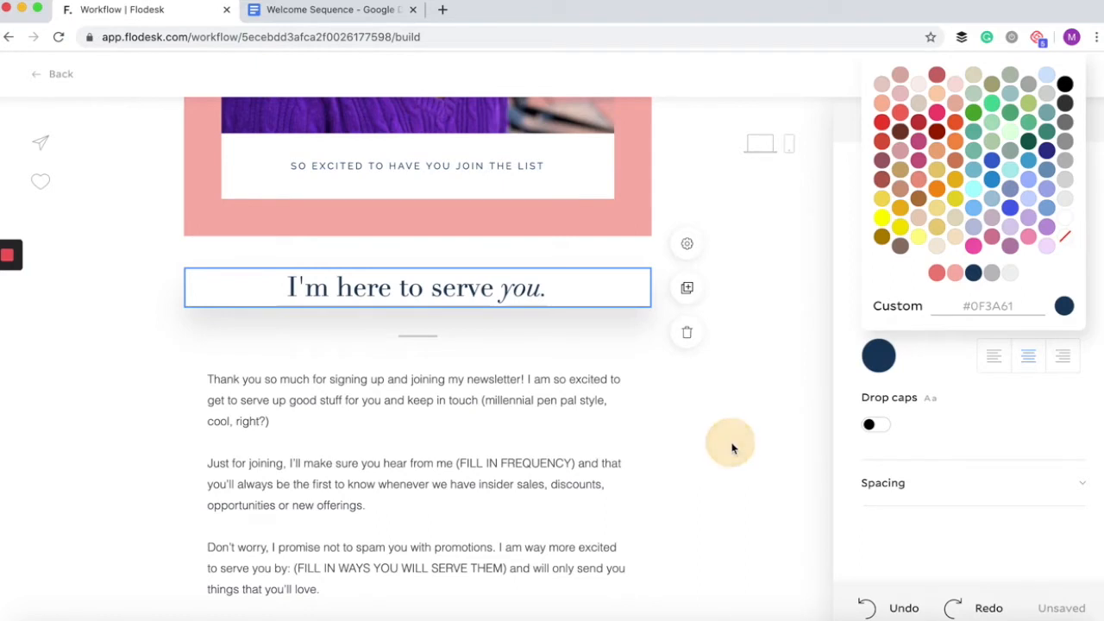
Replace the body text with the Email #1 paragraphs from the Welcome Sequence Google Doc, and add a blank line before "Have a question?"
left_click(348, 11)
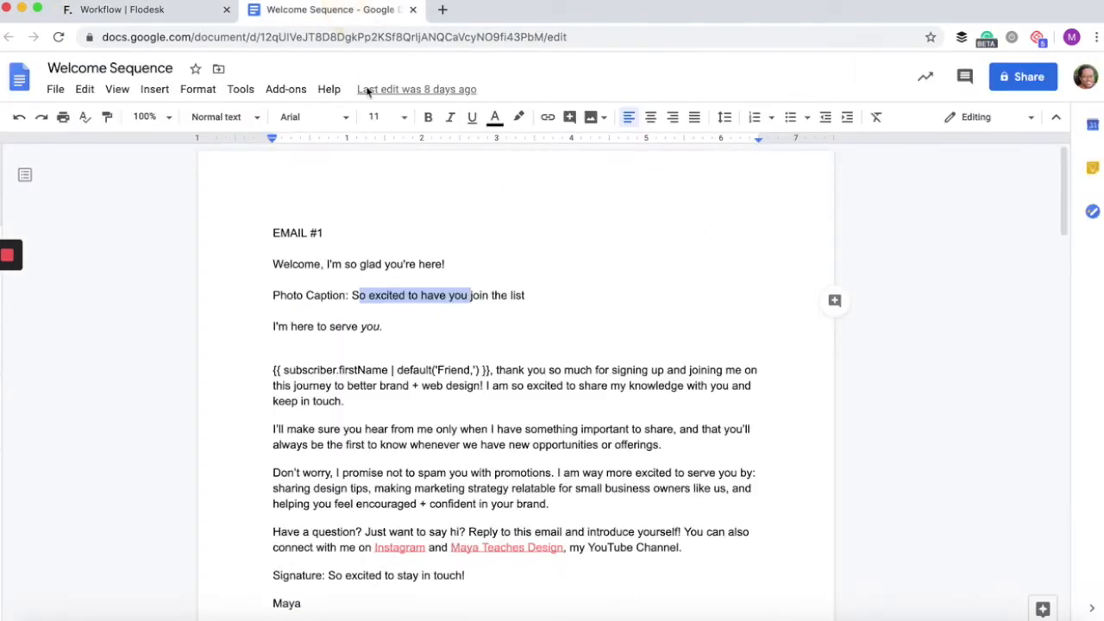
scroll(433, 325, "down", 2)
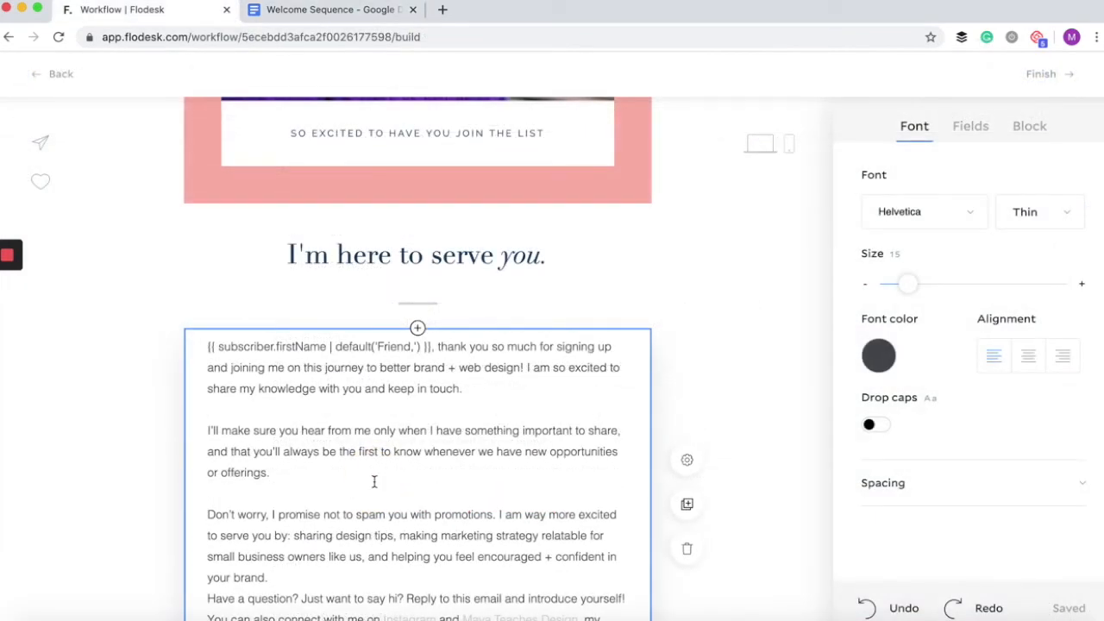
scroll(375, 481, "down", 1)
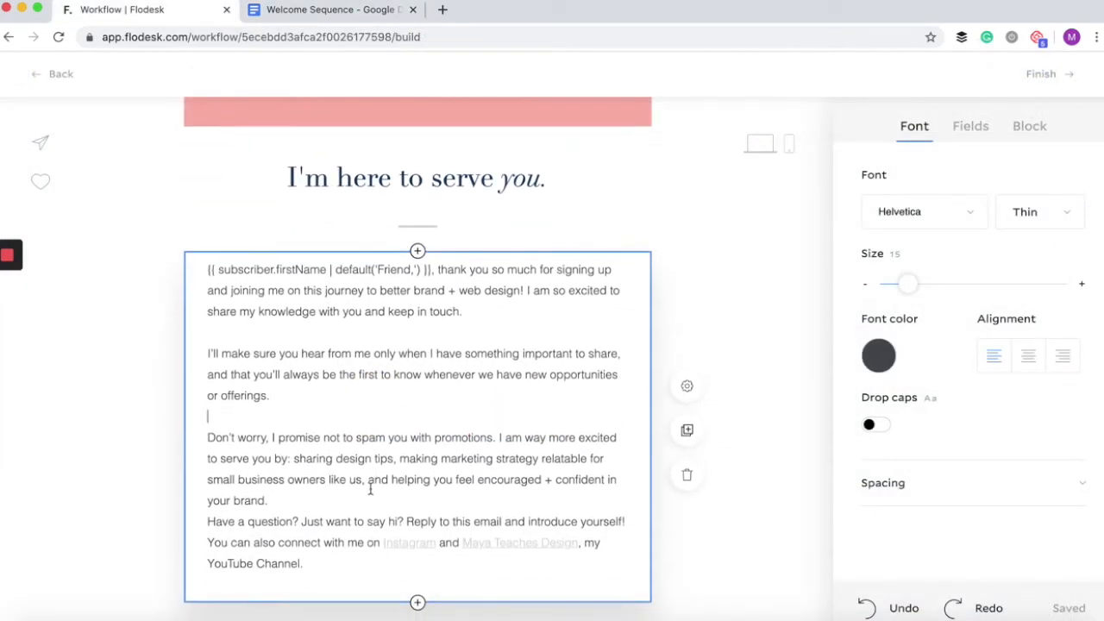
left_click(357, 503)
key("Return")
scroll(173, 414, "down", 2)
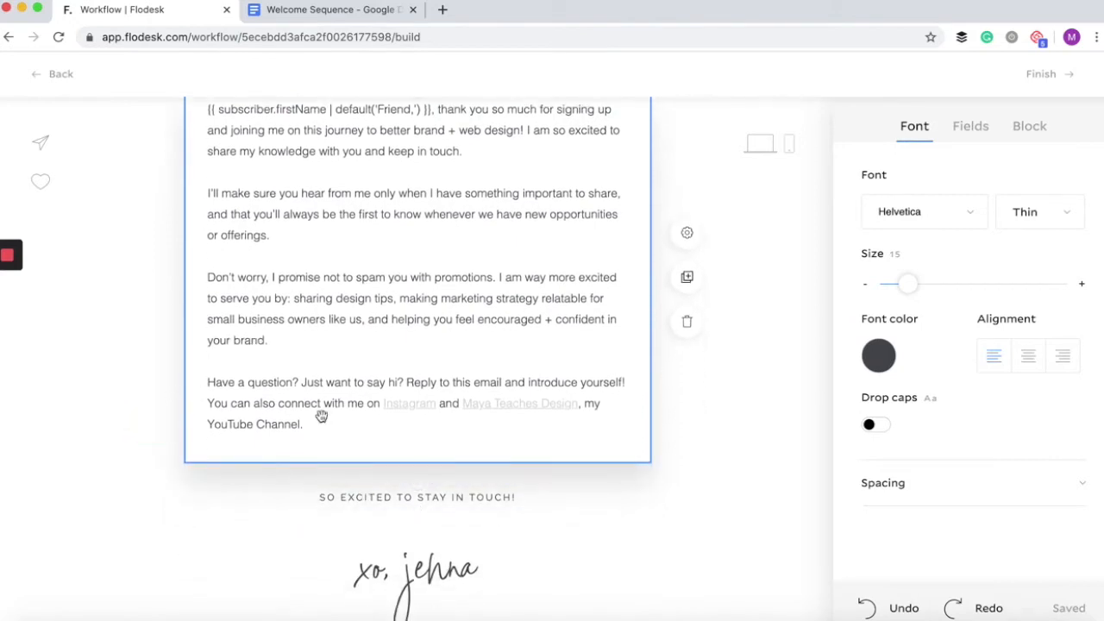
left_click(164, 421)
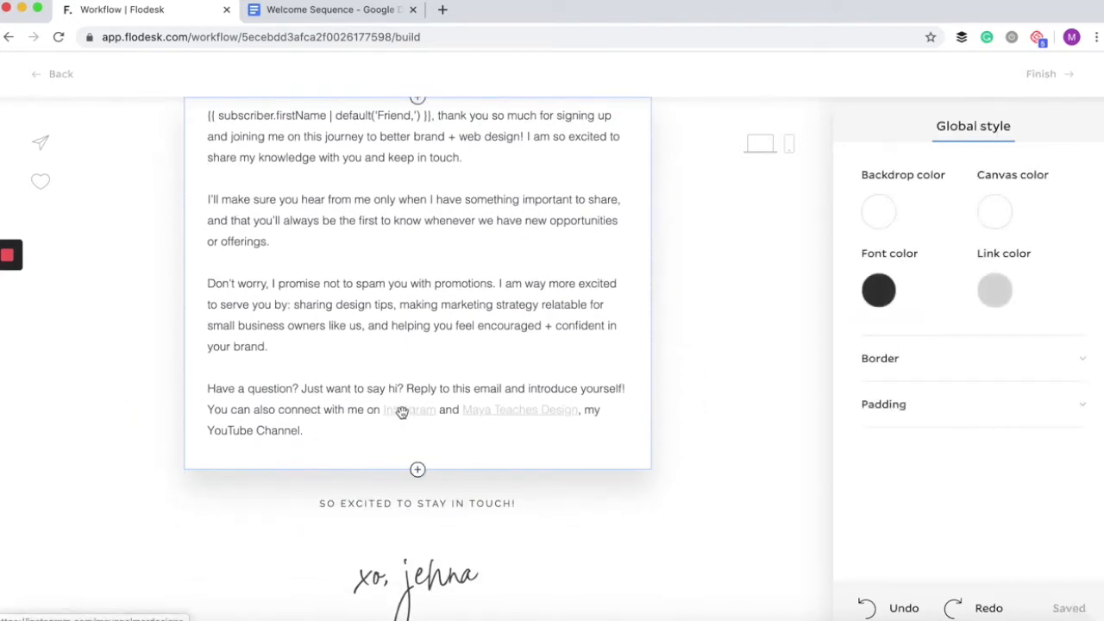
Color the "Instagram" link in the last body paragraph with the coral brand color #F88379
left_click(397, 412)
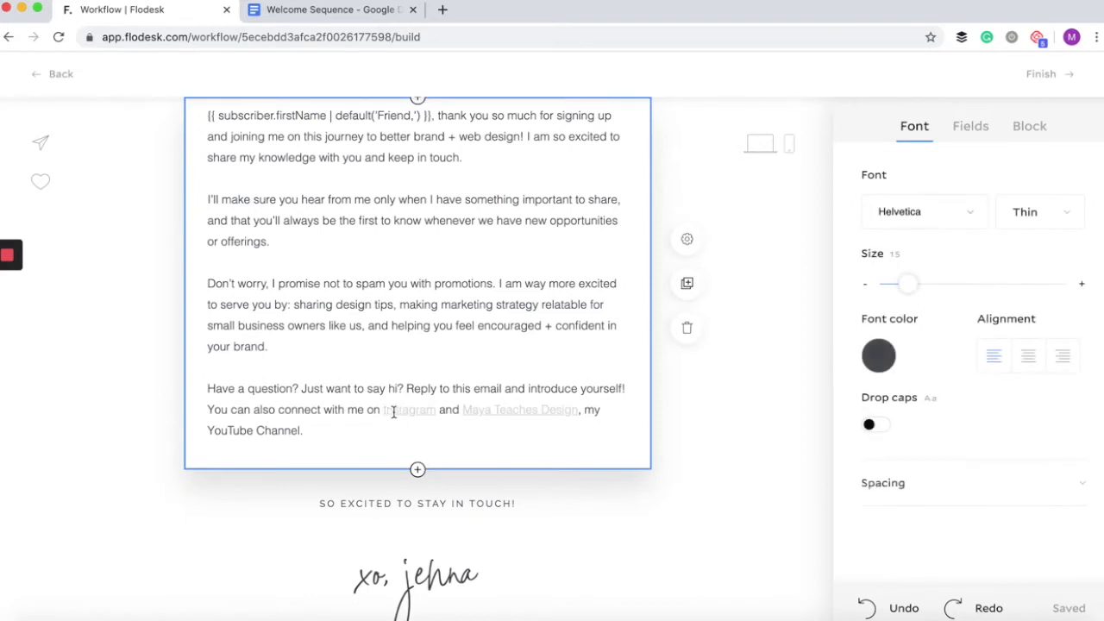
left_click(386, 411)
left_click_drag(384, 411, 437, 412)
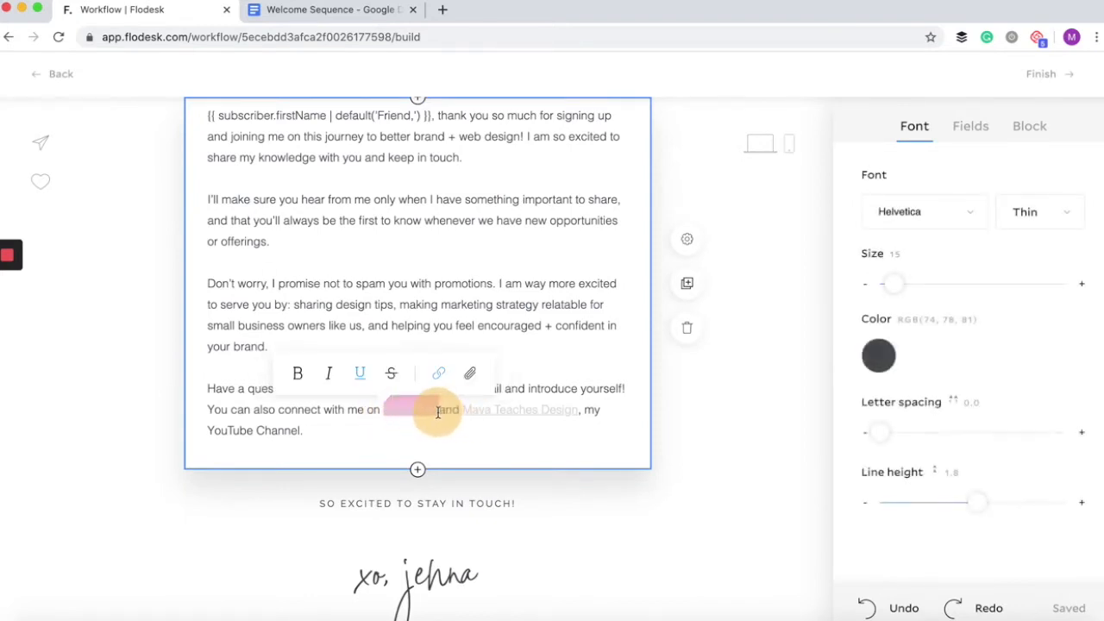
left_click(880, 370)
left_click(938, 274)
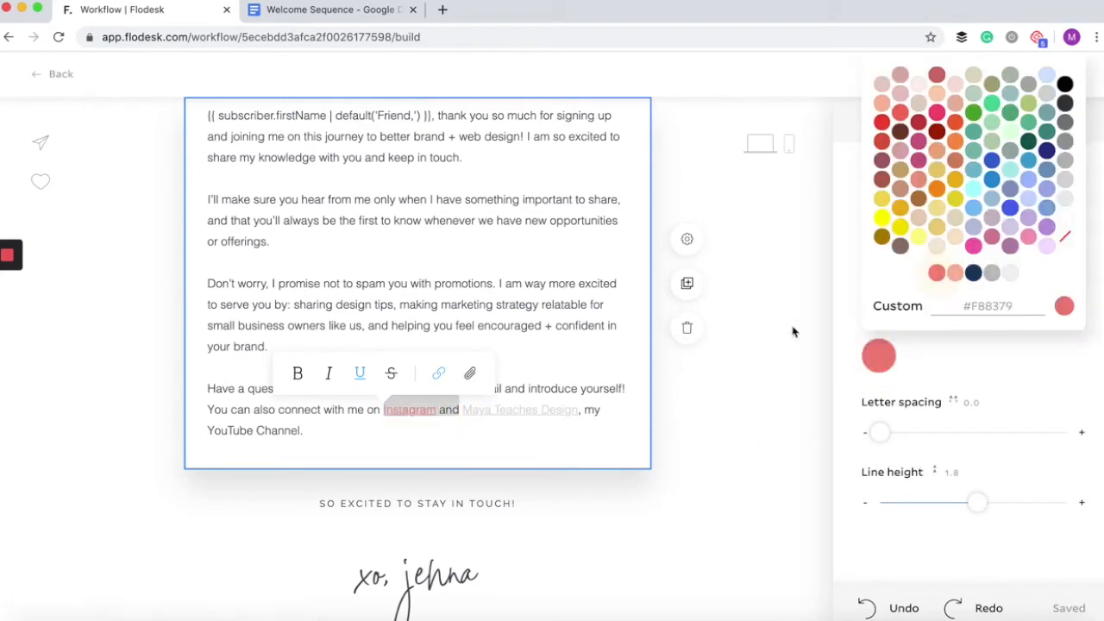
Color the "Maya Teaches Design" link in the last body paragraph with the coral brand color #F88379
left_click(464, 411)
left_click_drag(463, 411, 580, 411)
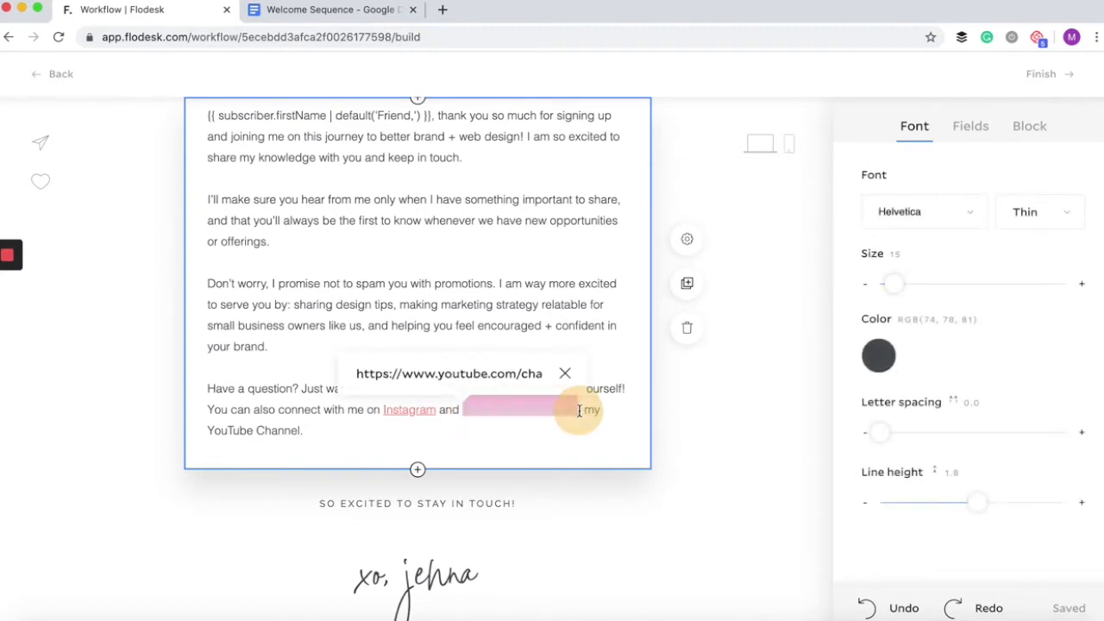
left_click(879, 355)
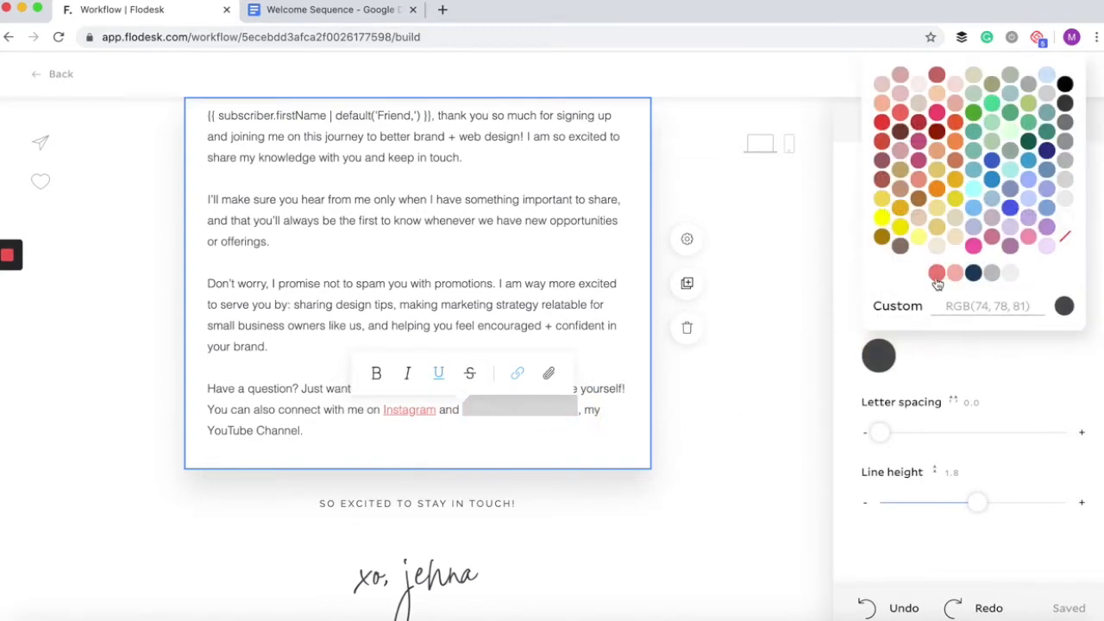
left_click(937, 274)
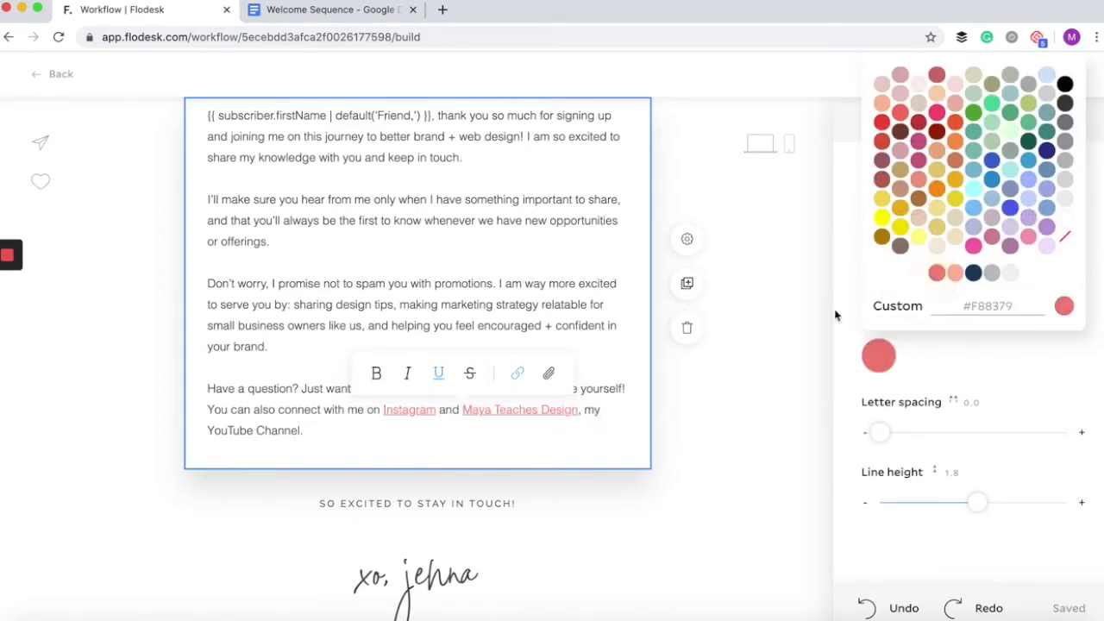
left_click(667, 427)
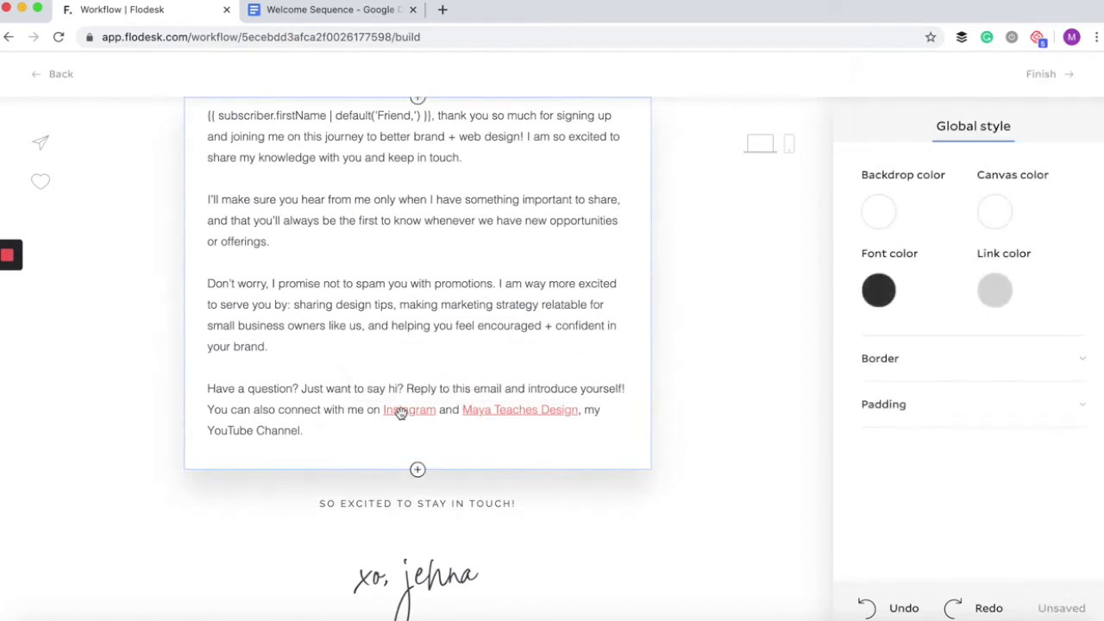
left_click(300, 431)
left_click_drag(300, 431, 204, 431)
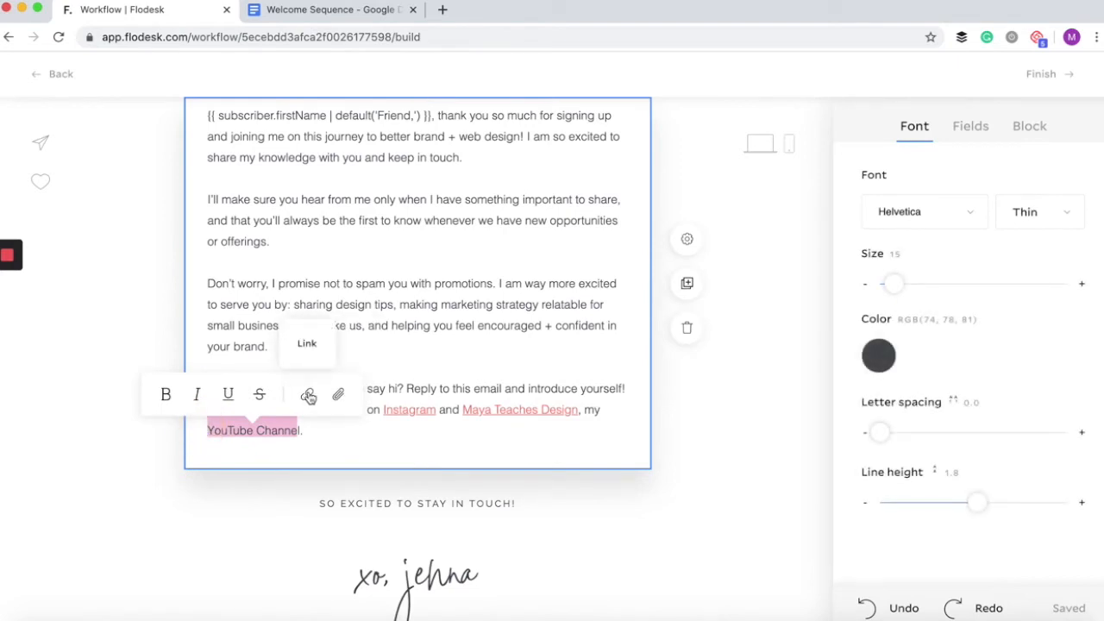
left_click(309, 395)
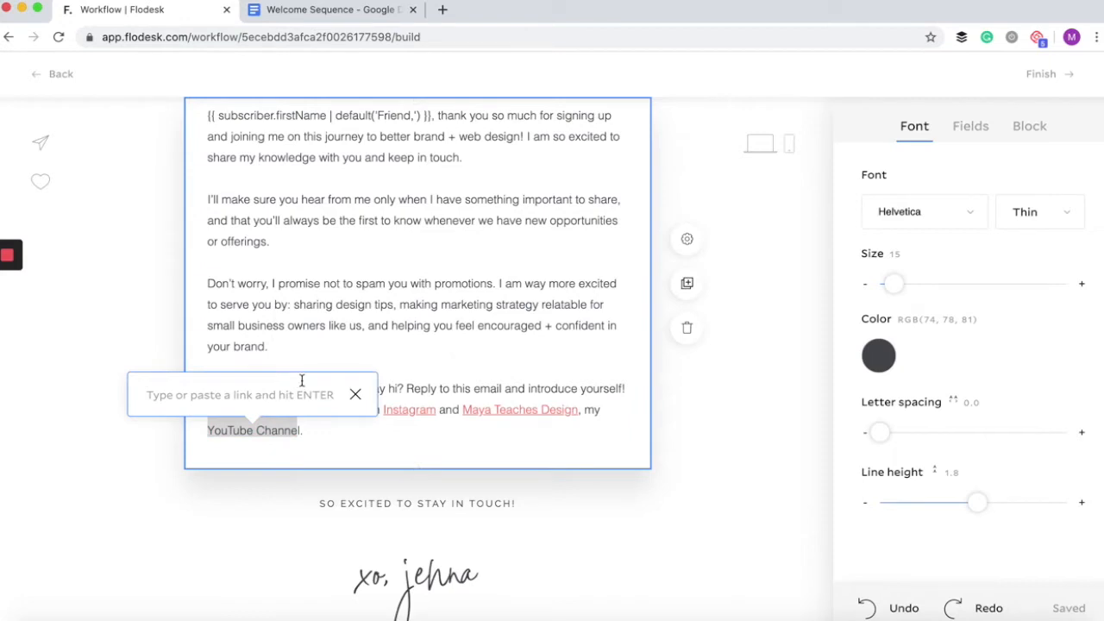
left_click(355, 397)
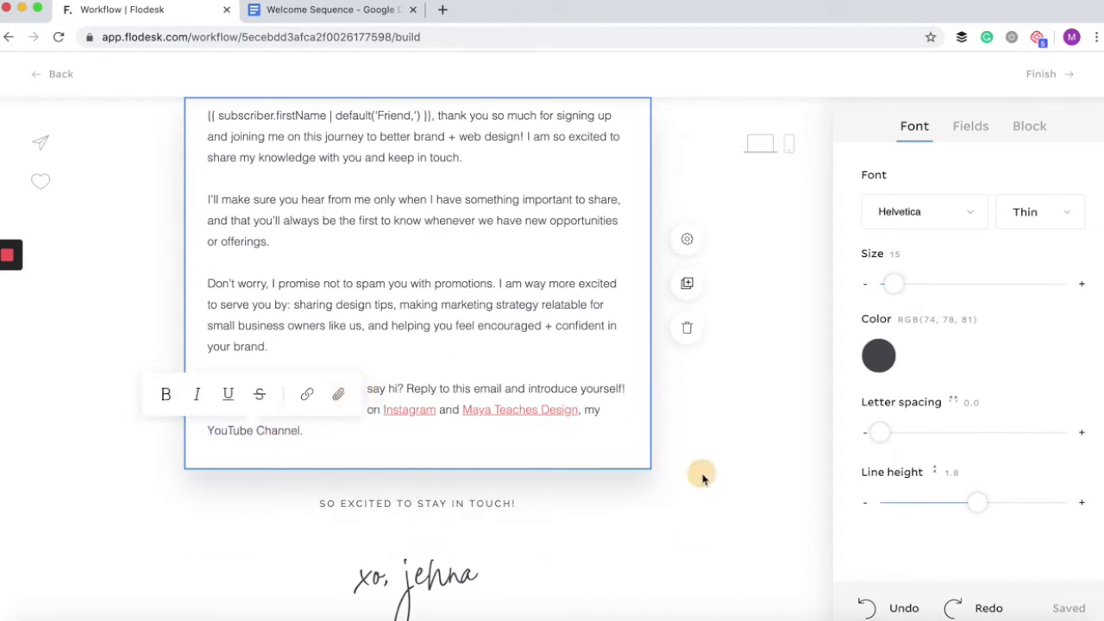
left_click(659, 463)
left_click(666, 437)
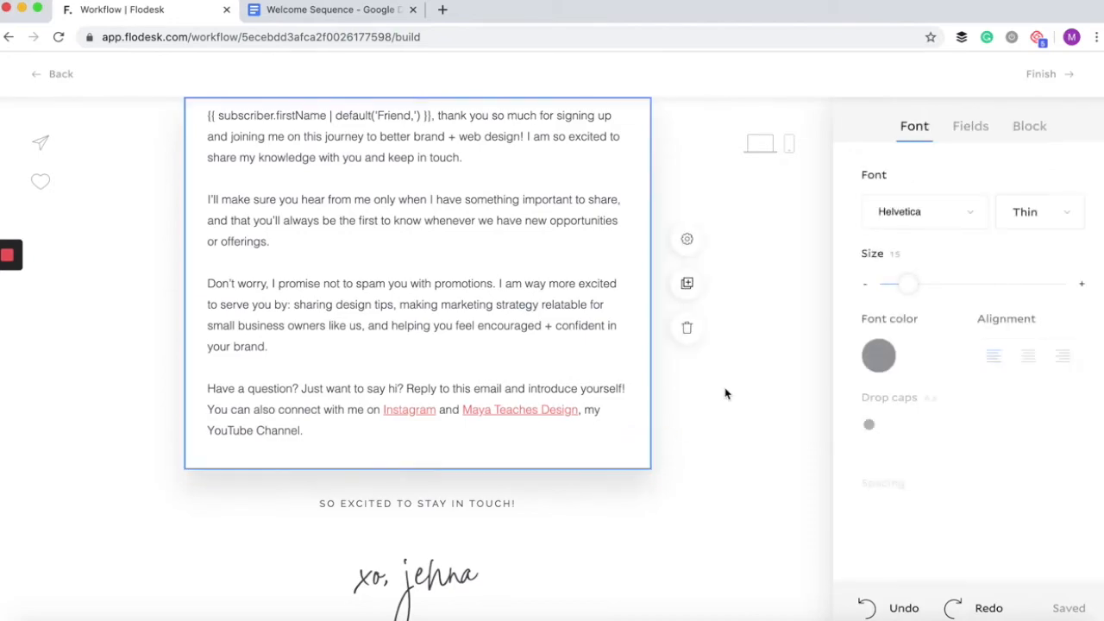
Open the web address link settings for the portrait photo block
scroll(724, 392, "up", 8)
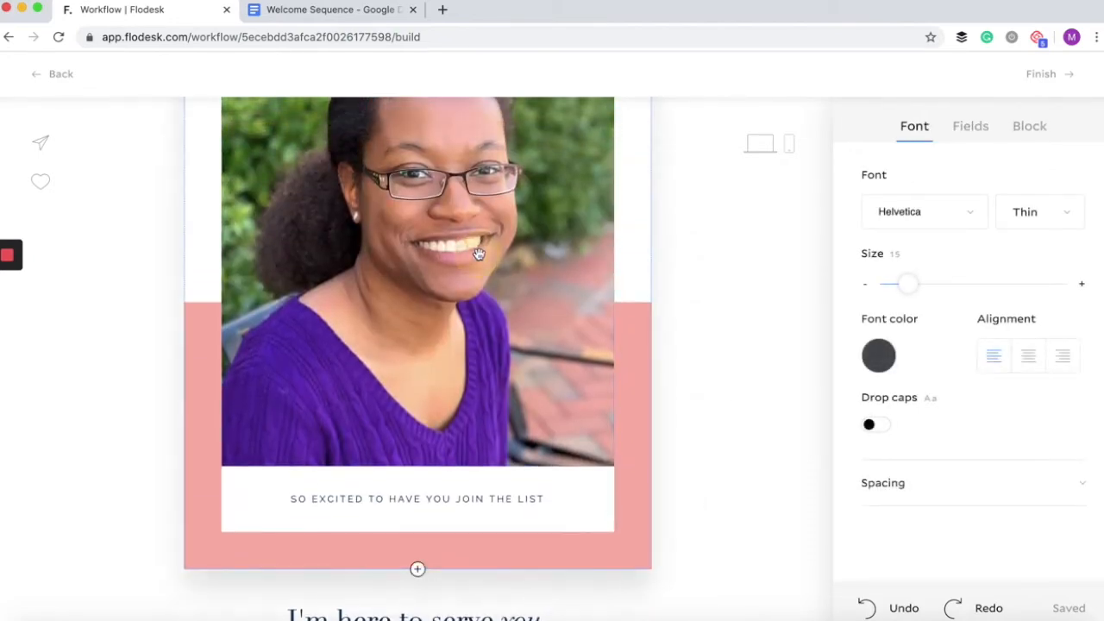
scroll(483, 250, "up", 1)
left_click(483, 250)
left_click(1010, 126)
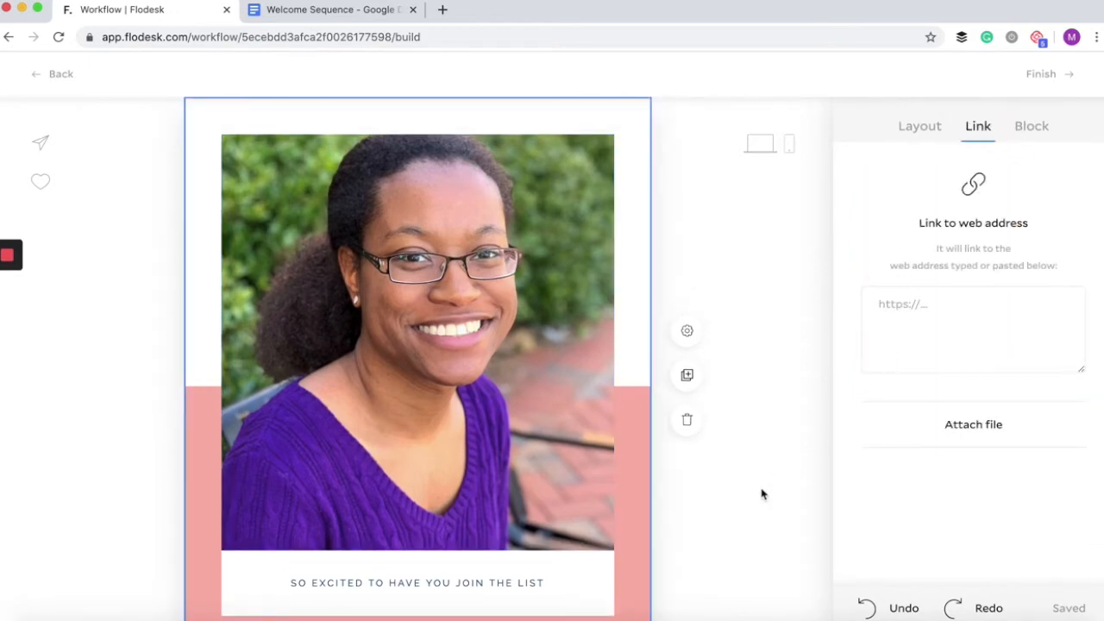
Review the email's body paragraphs from the first-name greeting down to the closing paragraph with the social links
scroll(744, 525, "down", 8)
left_click(677, 489)
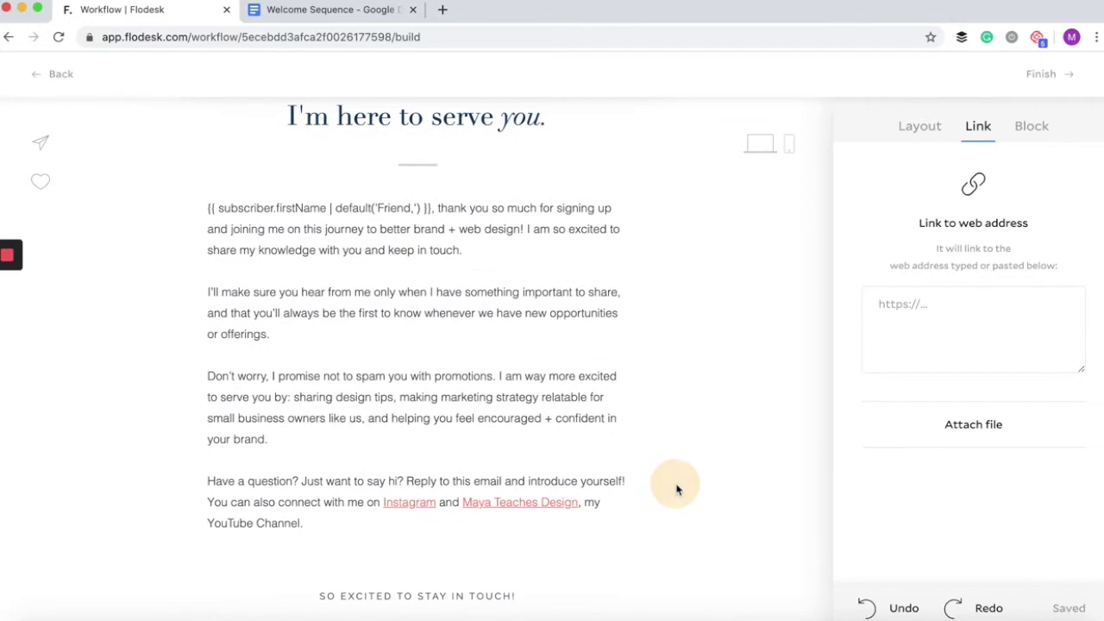
scroll(695, 470, "up", 2)
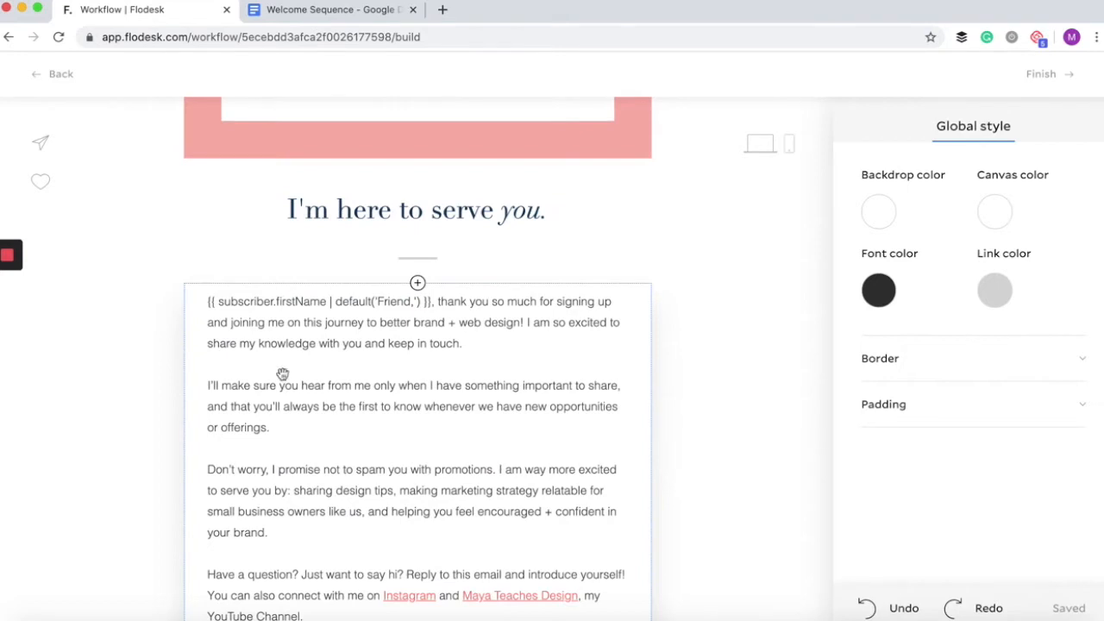
scroll(283, 372, "down", 1)
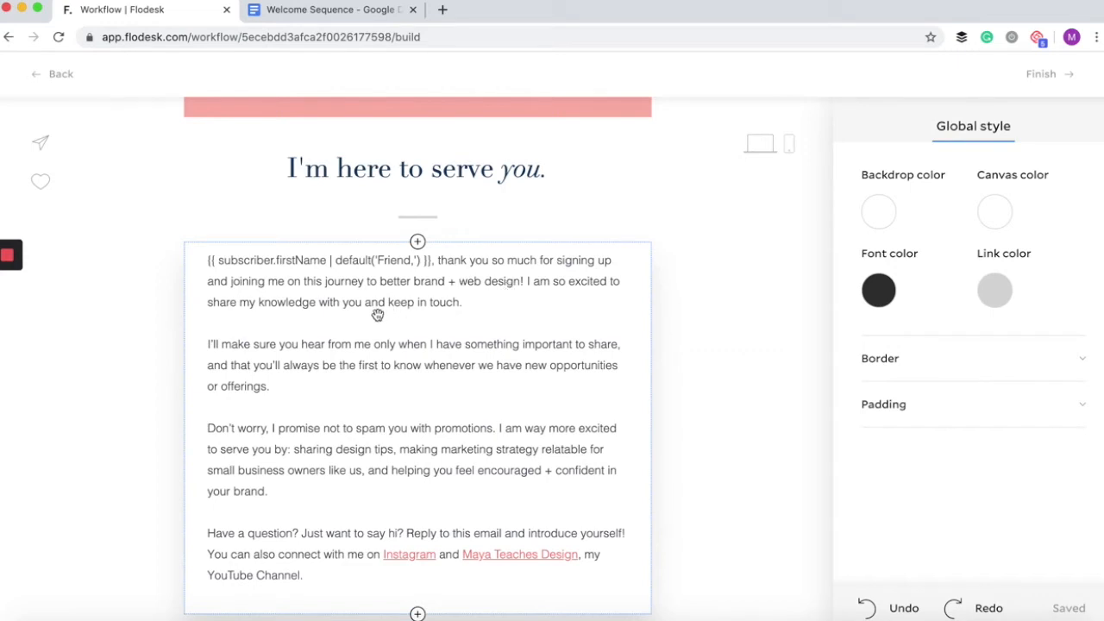
scroll(369, 354, "down", 2)
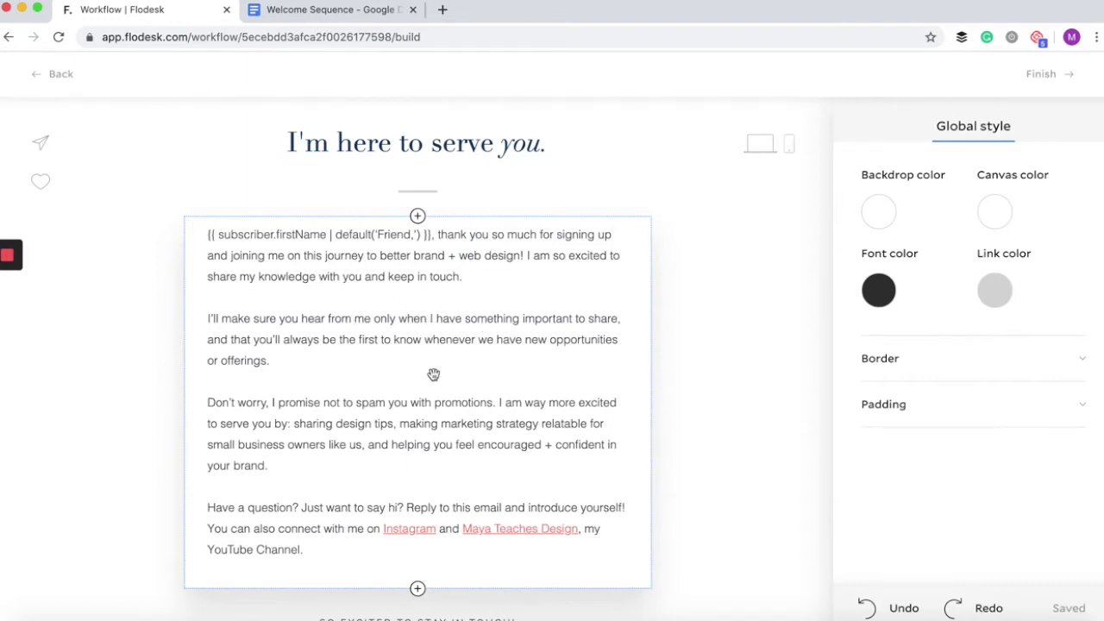
scroll(433, 375, "down", 1)
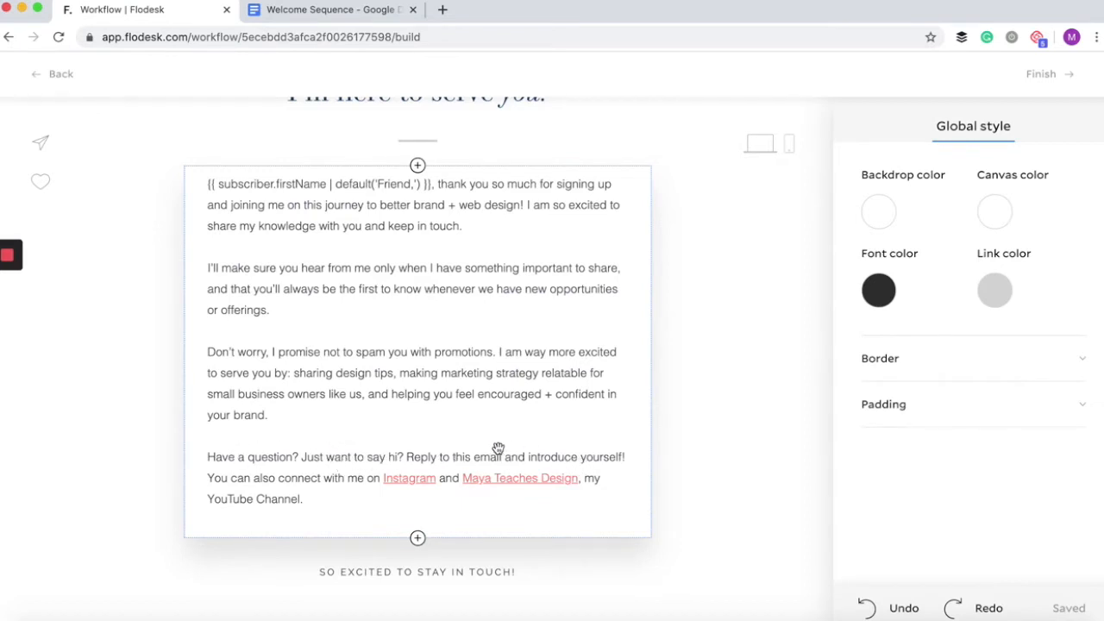
scroll(480, 485, "down", 1)
scroll(480, 485, "down", 1)
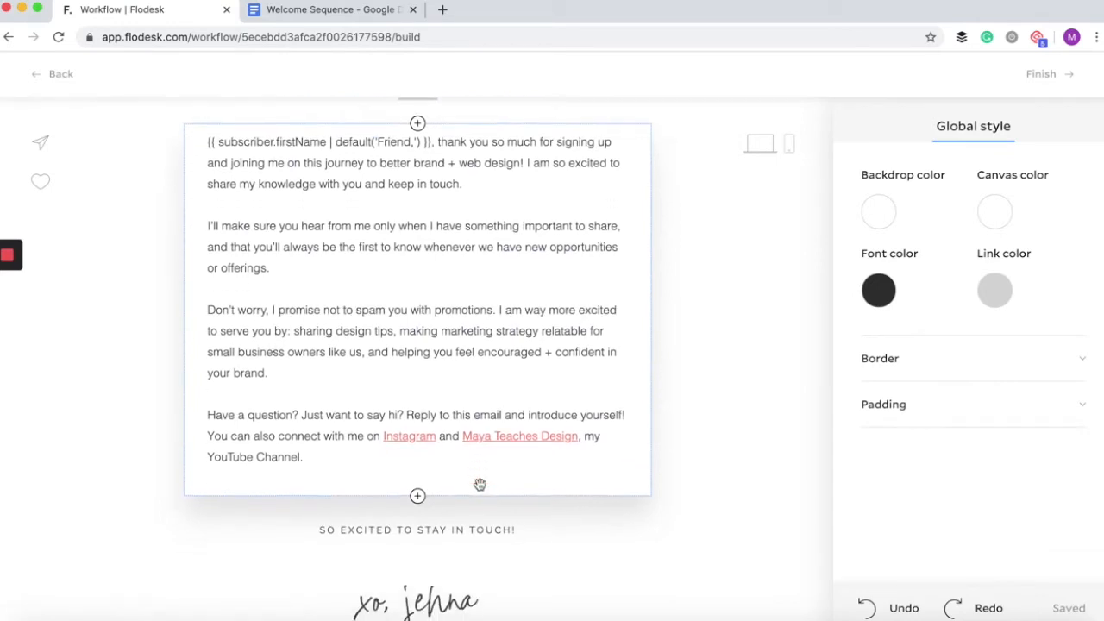
Check the web addresses behind the "Instagram" and "Maya Teaches Design" links in the last body paragraph
left_click(406, 438)
left_click(417, 440)
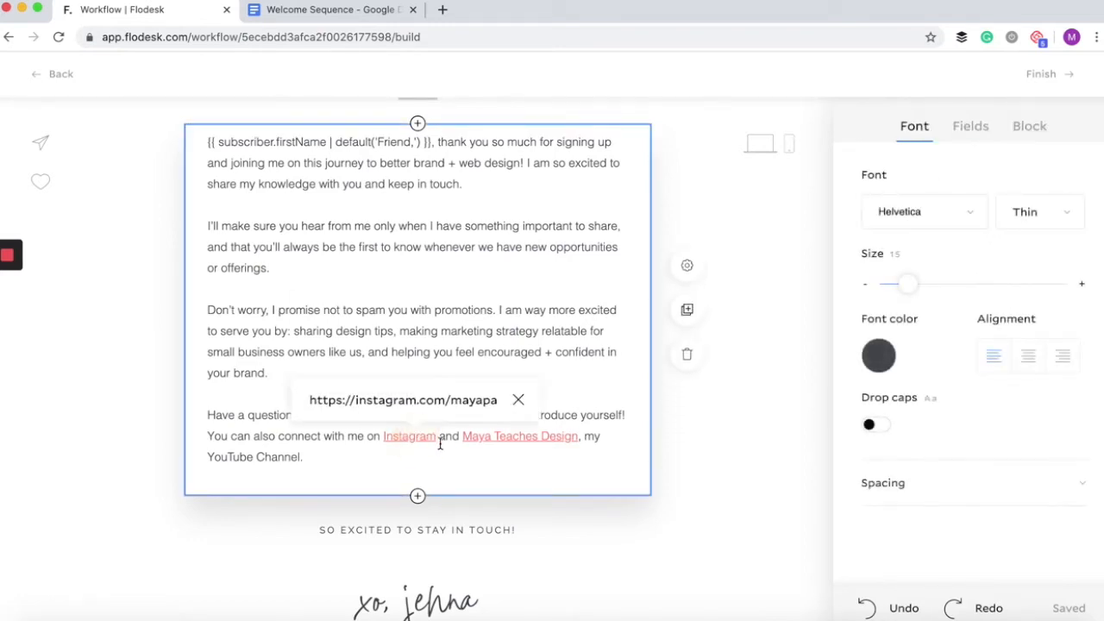
left_click(493, 439)
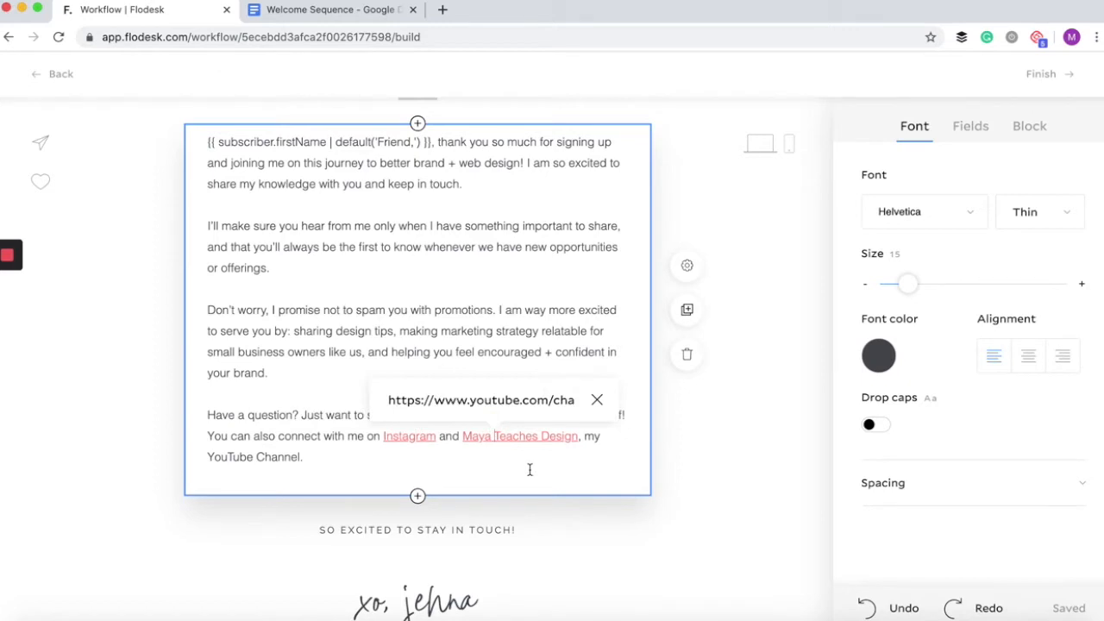
left_click(695, 558)
Color the "So excited to stay in touch!" line with the navy brand color #0F3A61
scroll(666, 531, "down", 2)
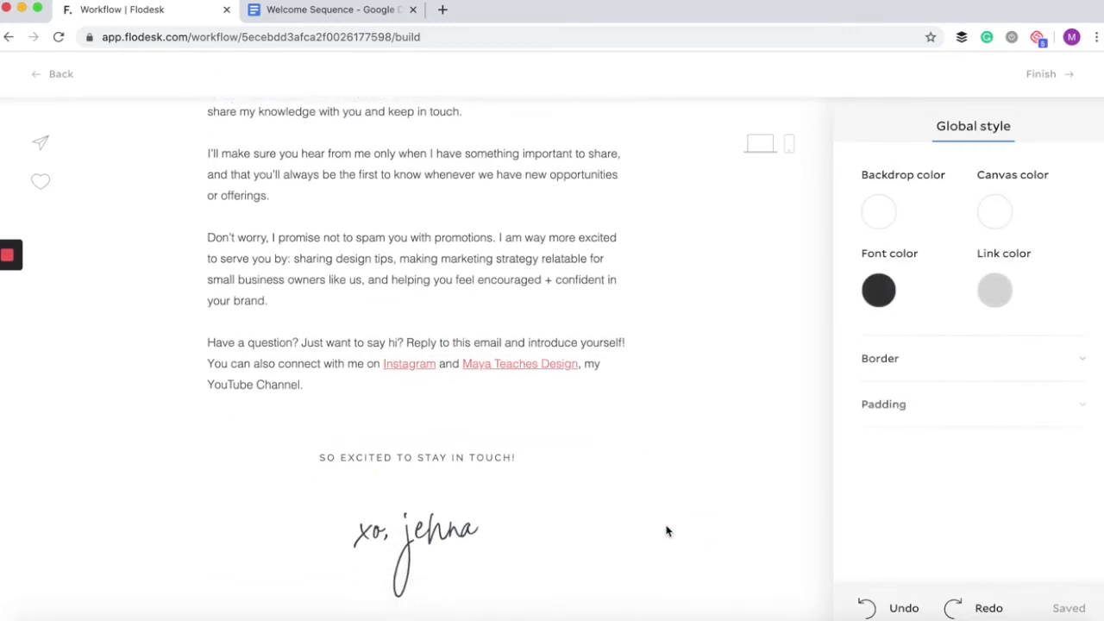
left_click(491, 451)
left_click(878, 355)
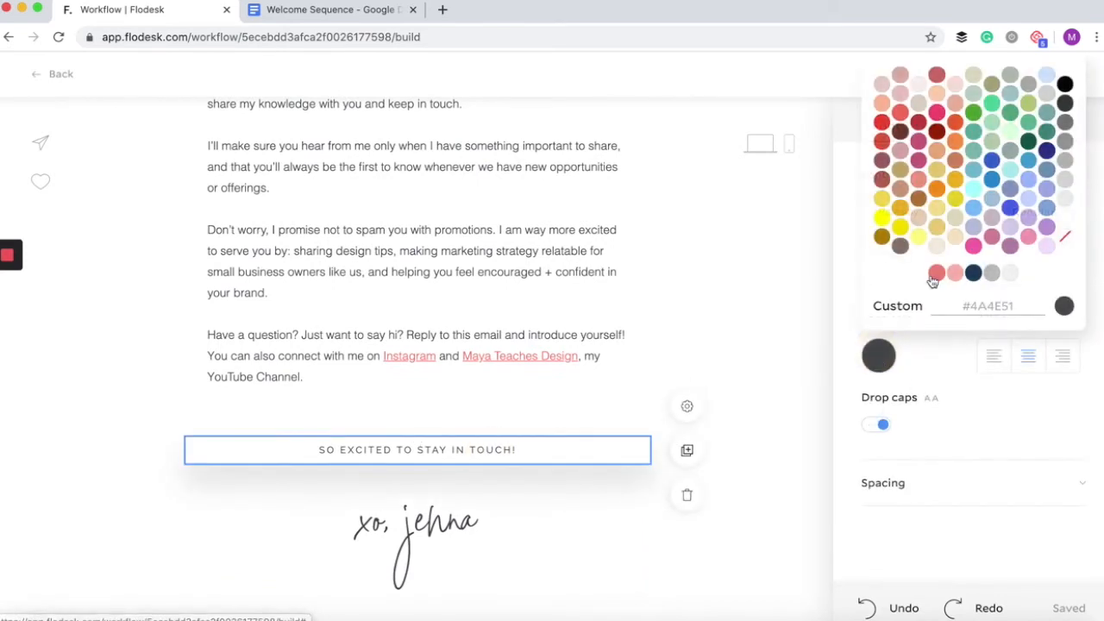
left_click(973, 274)
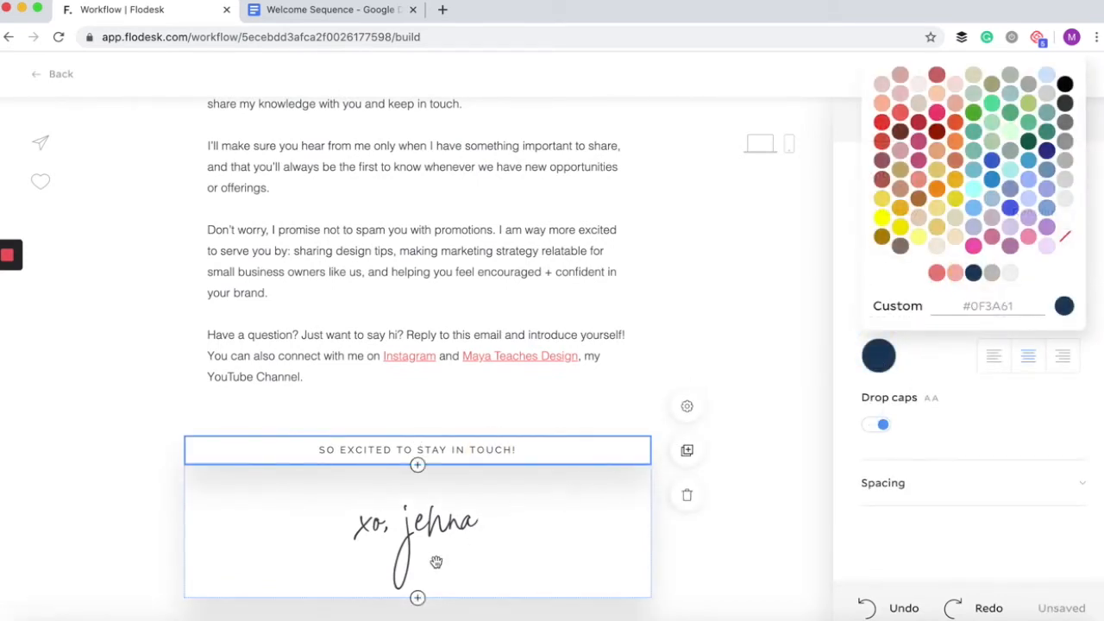
Replace the template's handwritten "xo" signature text with the sender's first name
left_click(472, 524)
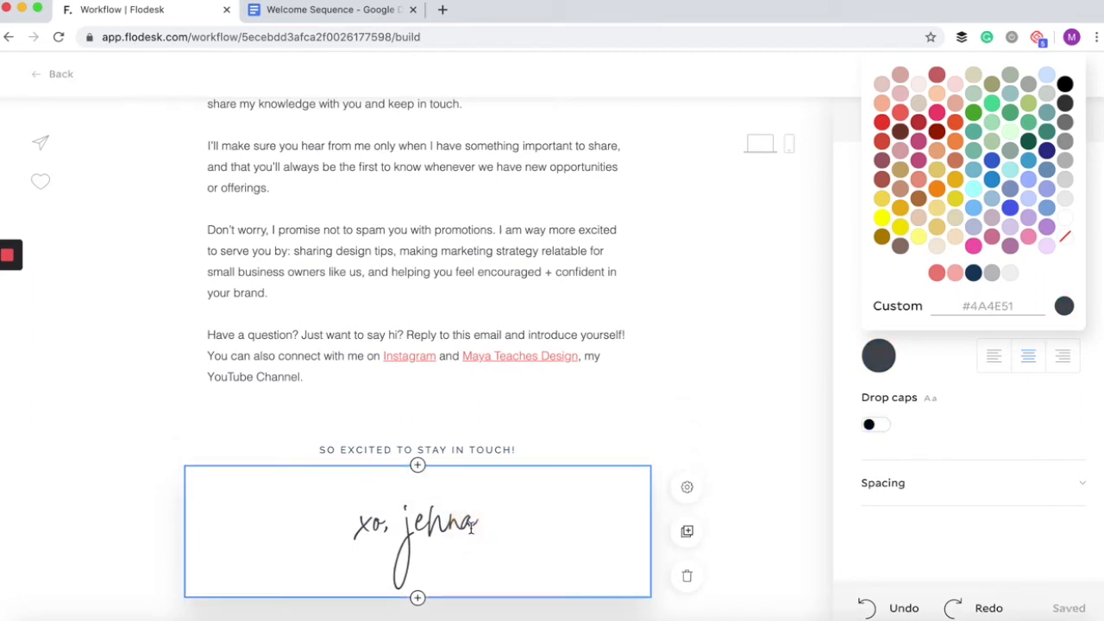
triple_click(473, 526)
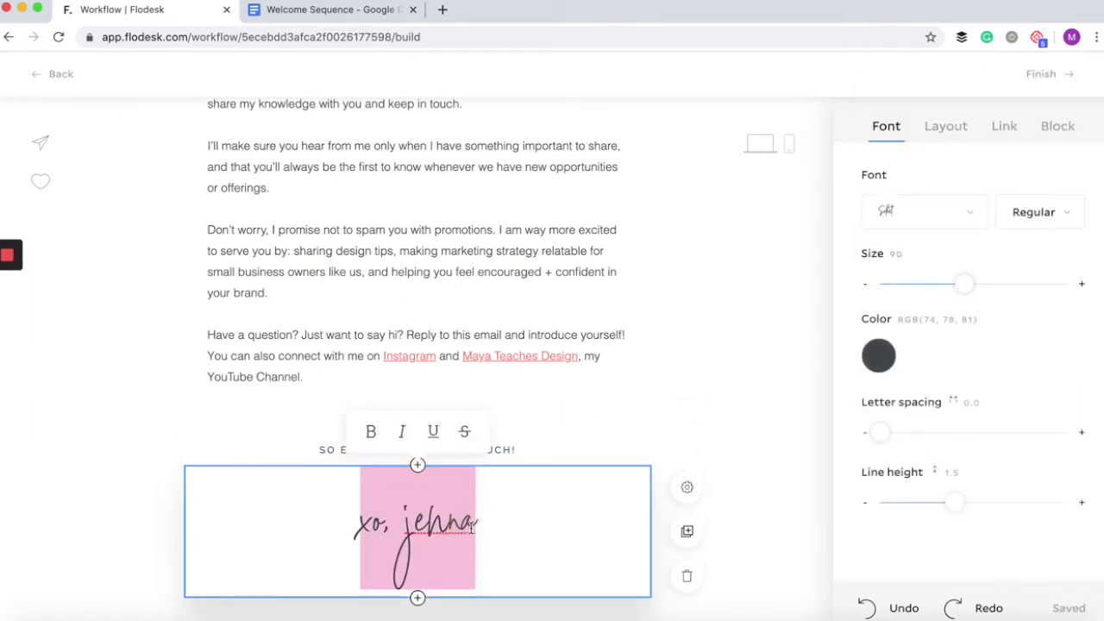
type("Maya")
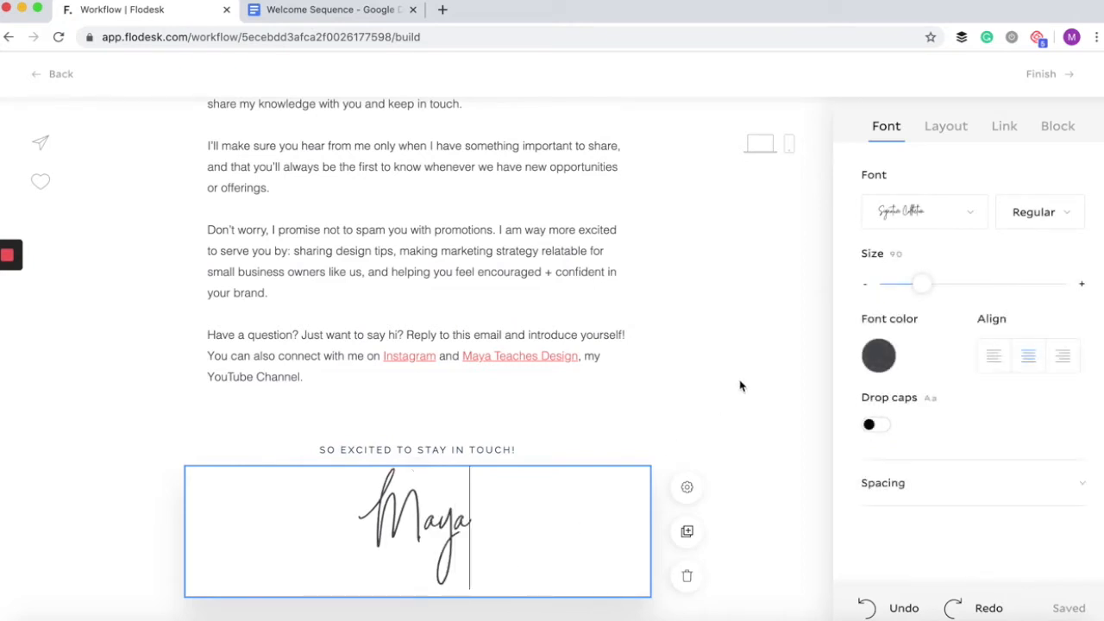
left_click(753, 504)
Look through the script fonts available for the handwritten signature
scroll(751, 507, "down", 2)
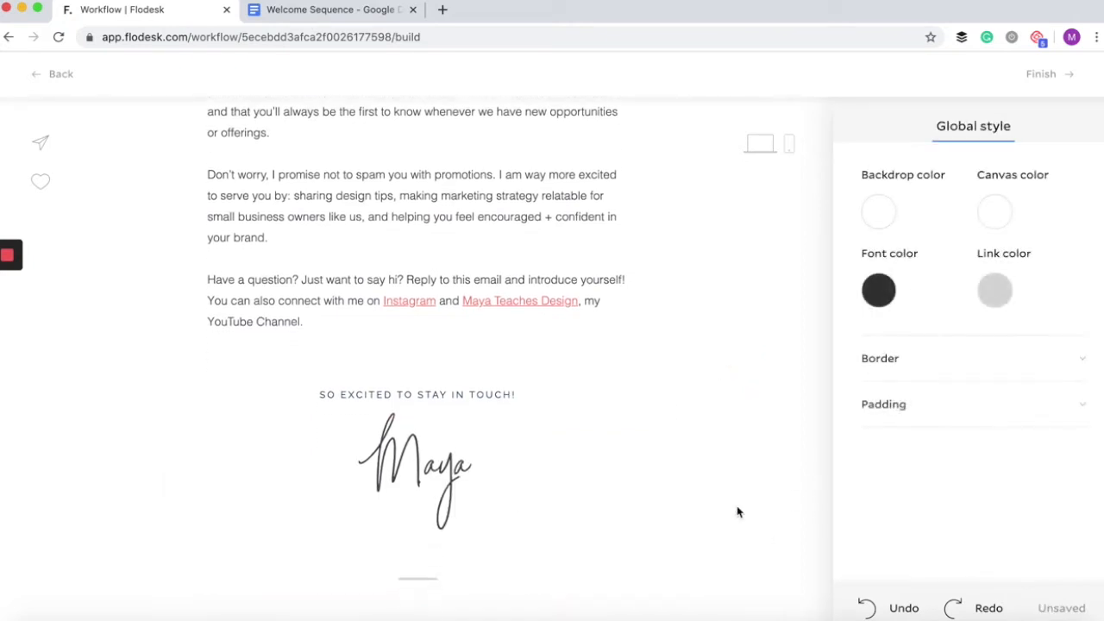
left_click(437, 460)
left_click(918, 215)
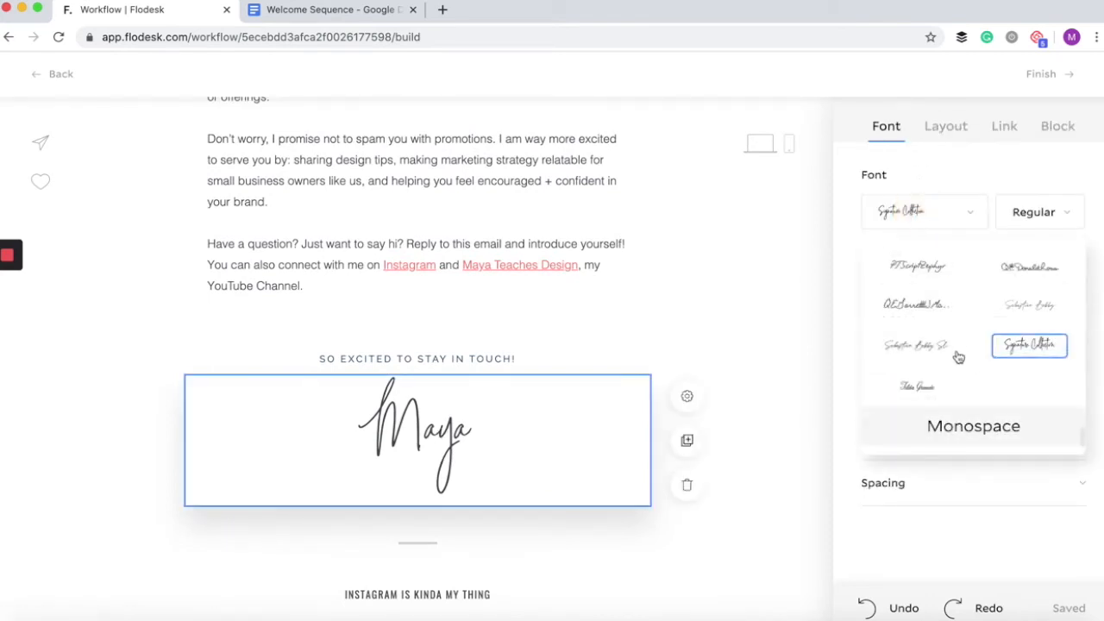
Link the Instagram account to the three-image Instagram feed block below the signature
scroll(984, 345, "down", 2)
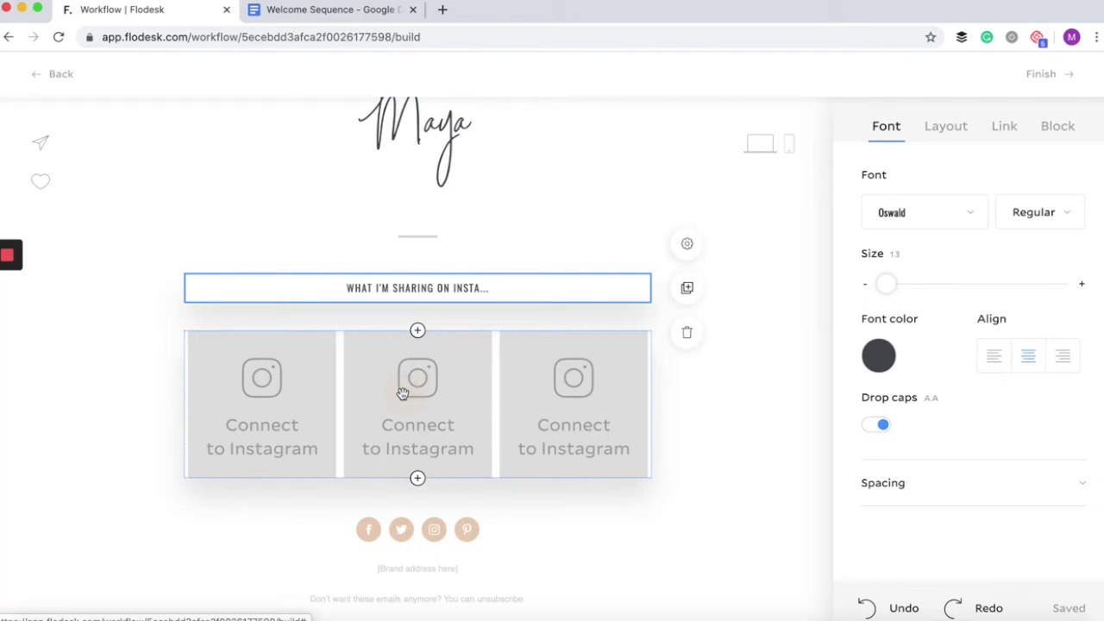
left_click(402, 393)
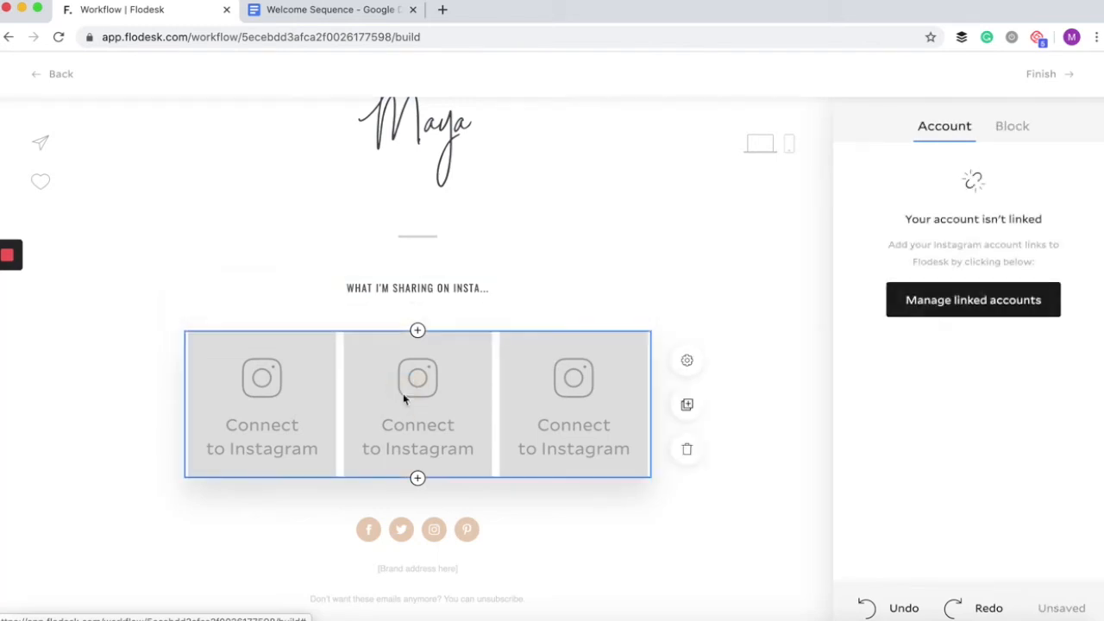
left_click(931, 311)
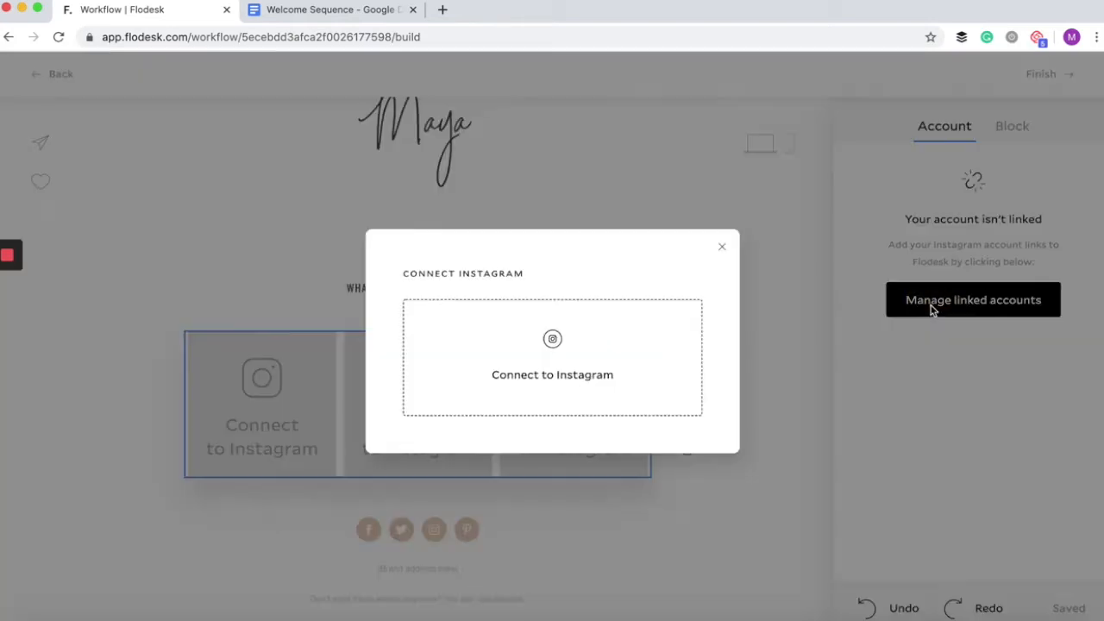
left_click(538, 366)
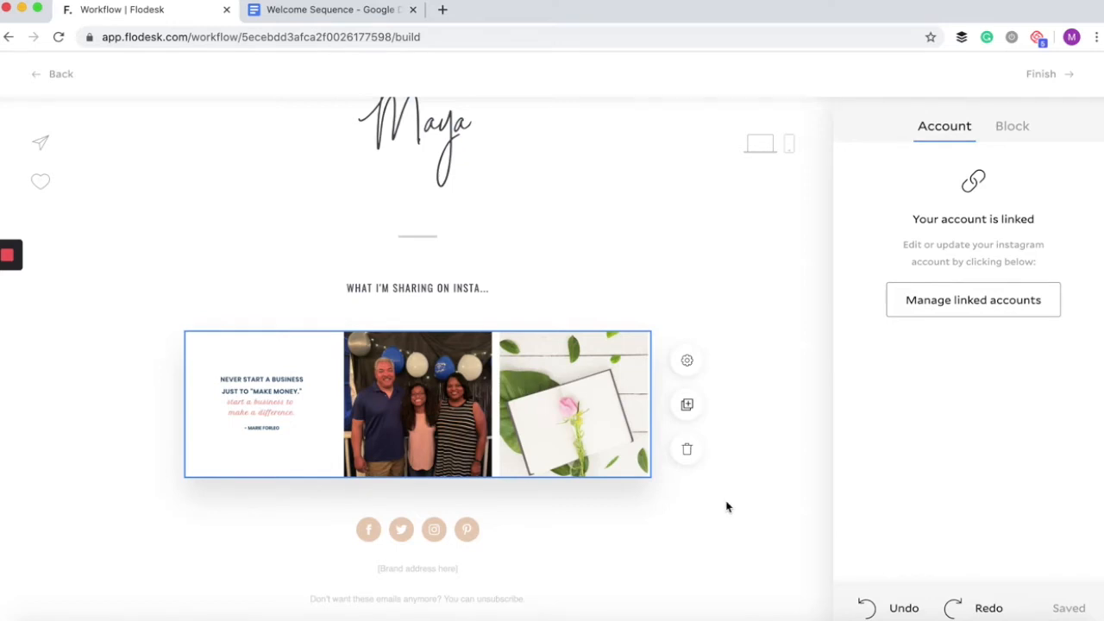
Recolor the social media icons below the Instagram feed to a light gray, slightly darker than #ECECEC
left_click(414, 530)
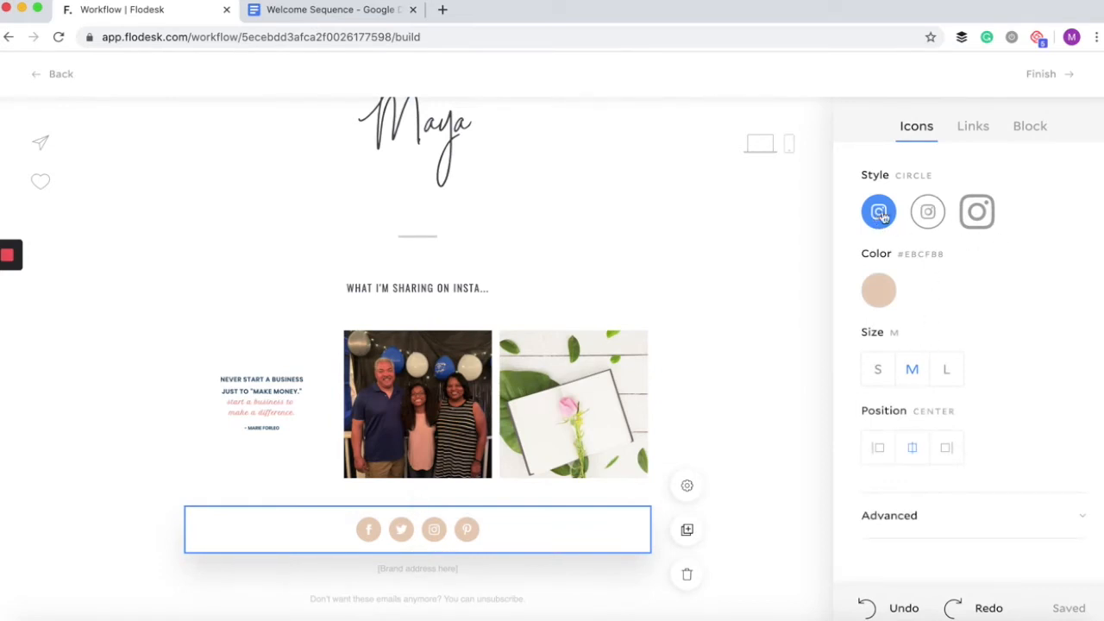
left_click(882, 292)
left_click(1065, 464)
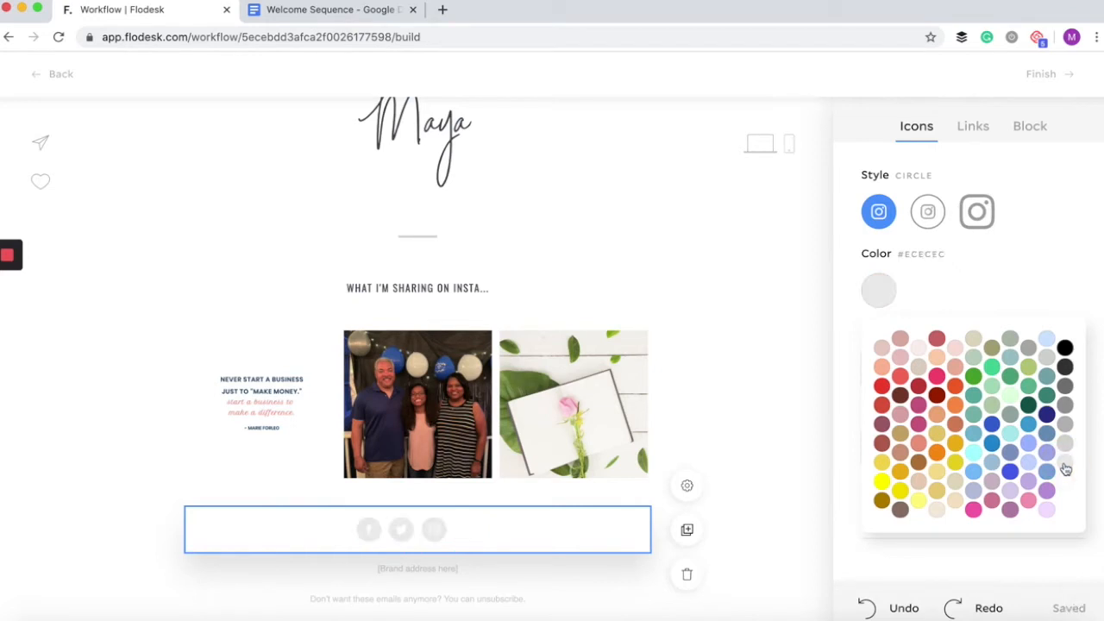
left_click(1067, 445)
left_click(966, 134)
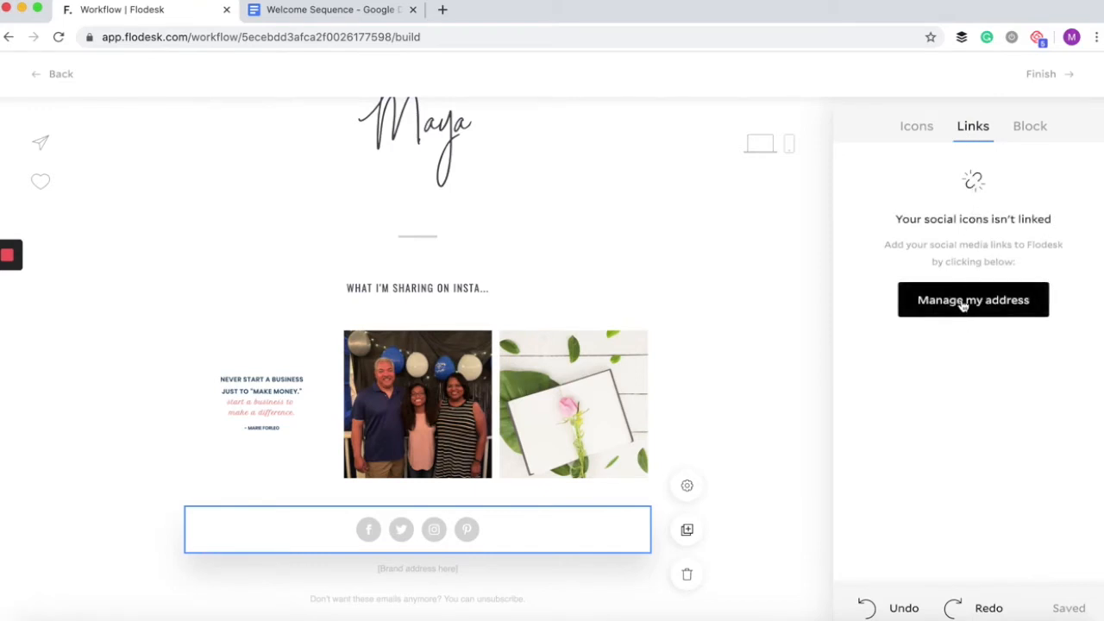
left_click(962, 302)
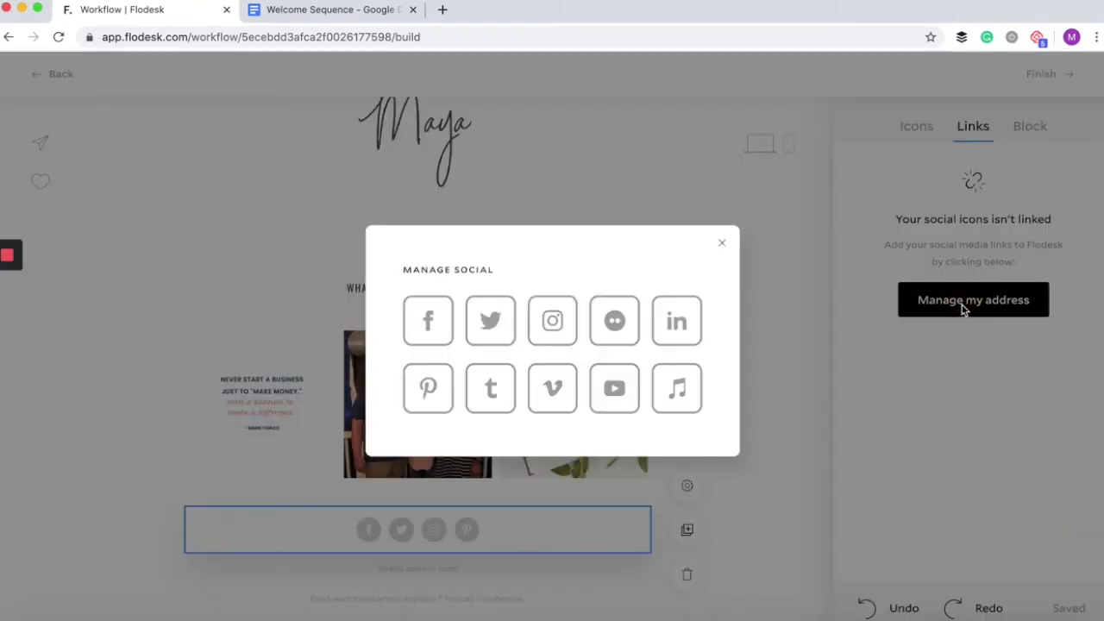
left_click(427, 325)
left_click(469, 331)
type("http")
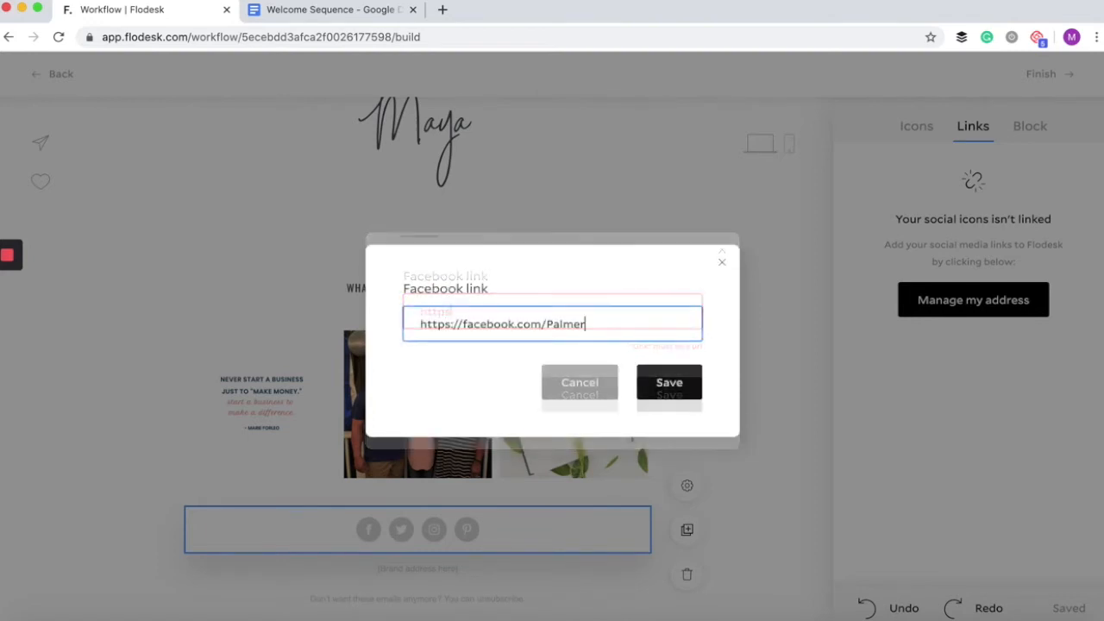
type("Gr")
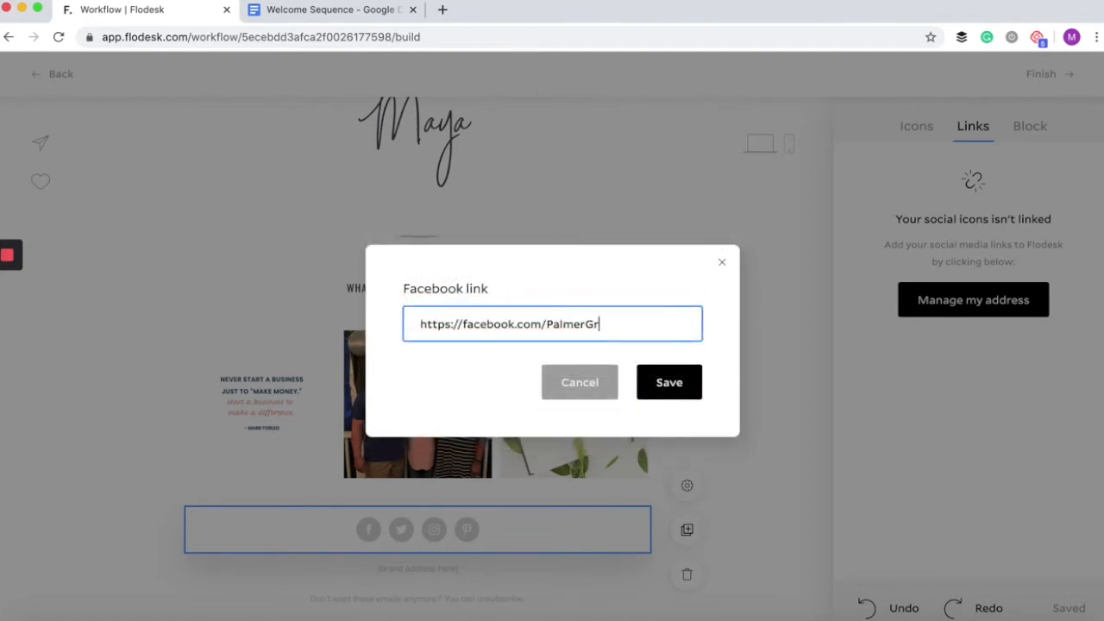
type("aphic")
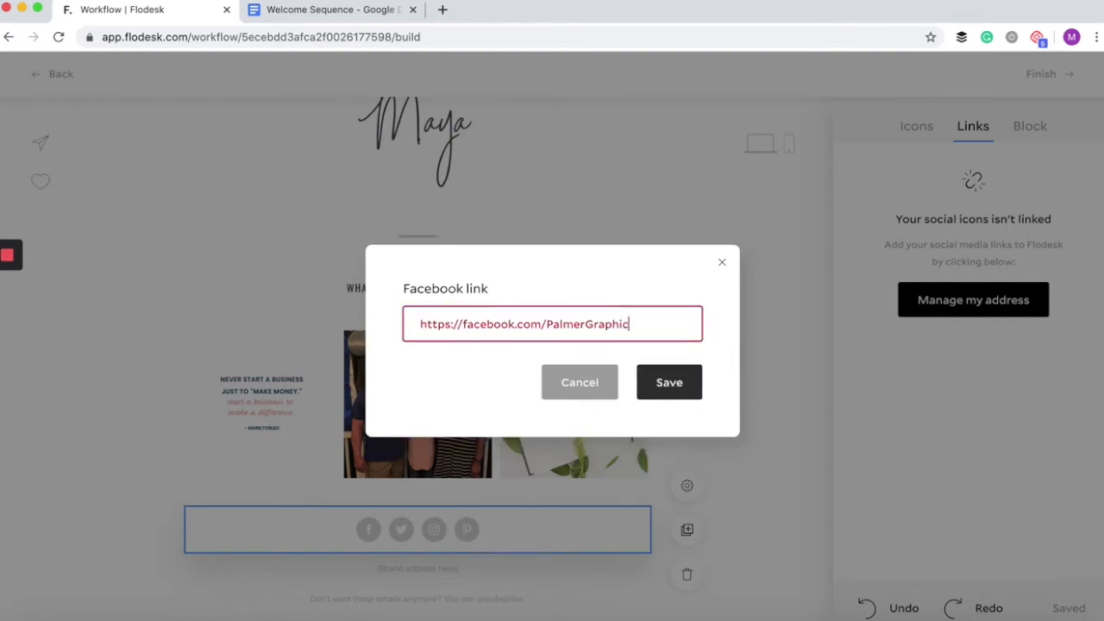
type("Desig")
type("n")
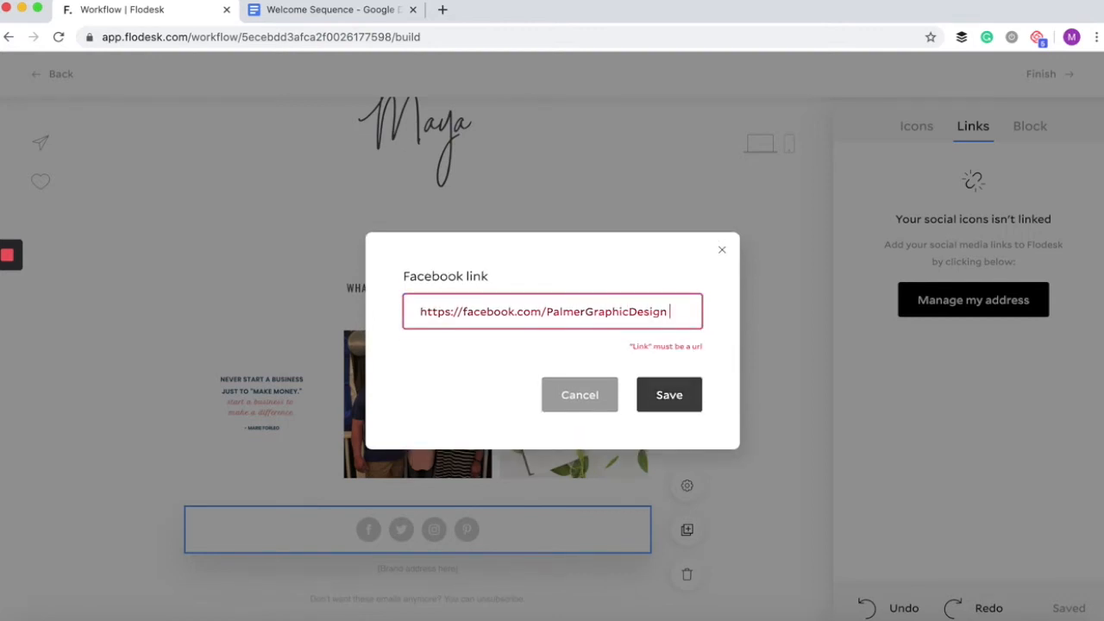
left_click(686, 392)
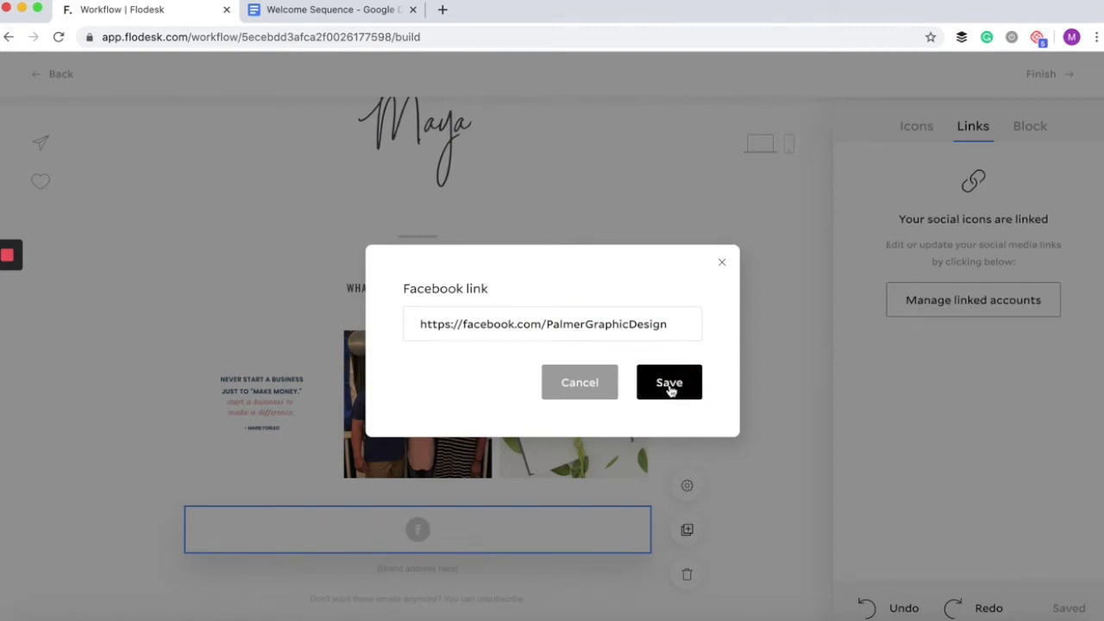
left_click(722, 263)
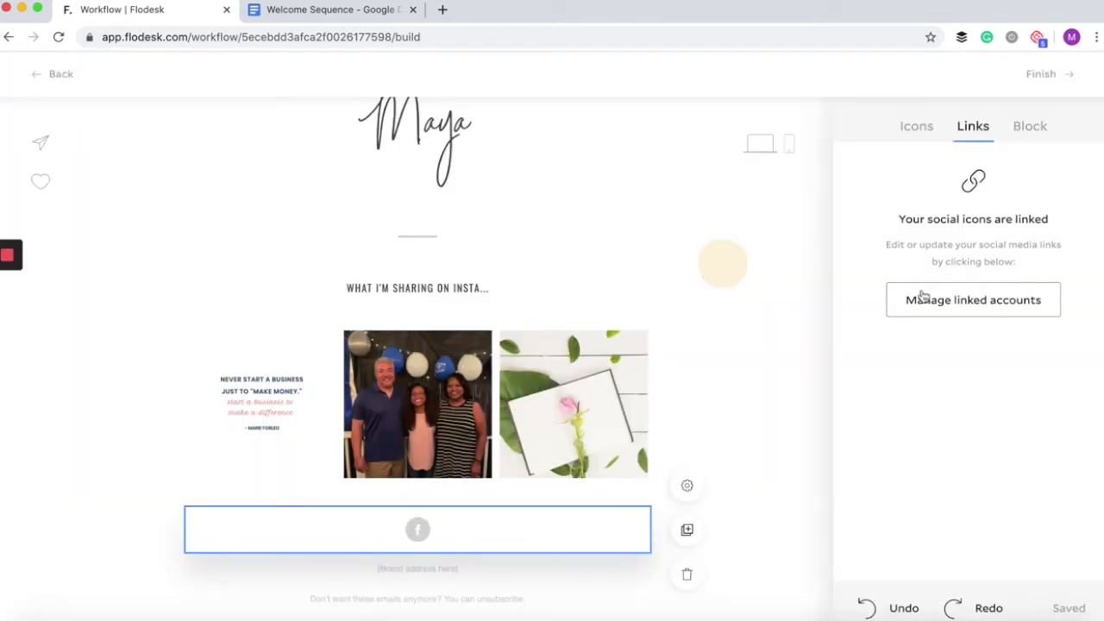
Add an Instagram profile link to the social icons block
left_click(926, 312)
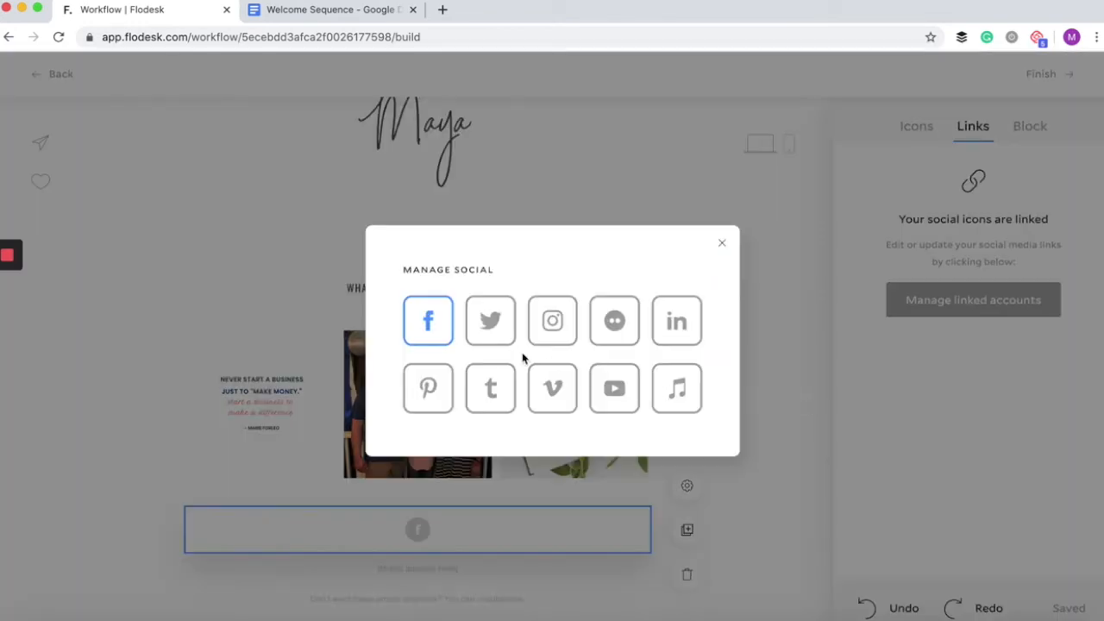
left_click(559, 330)
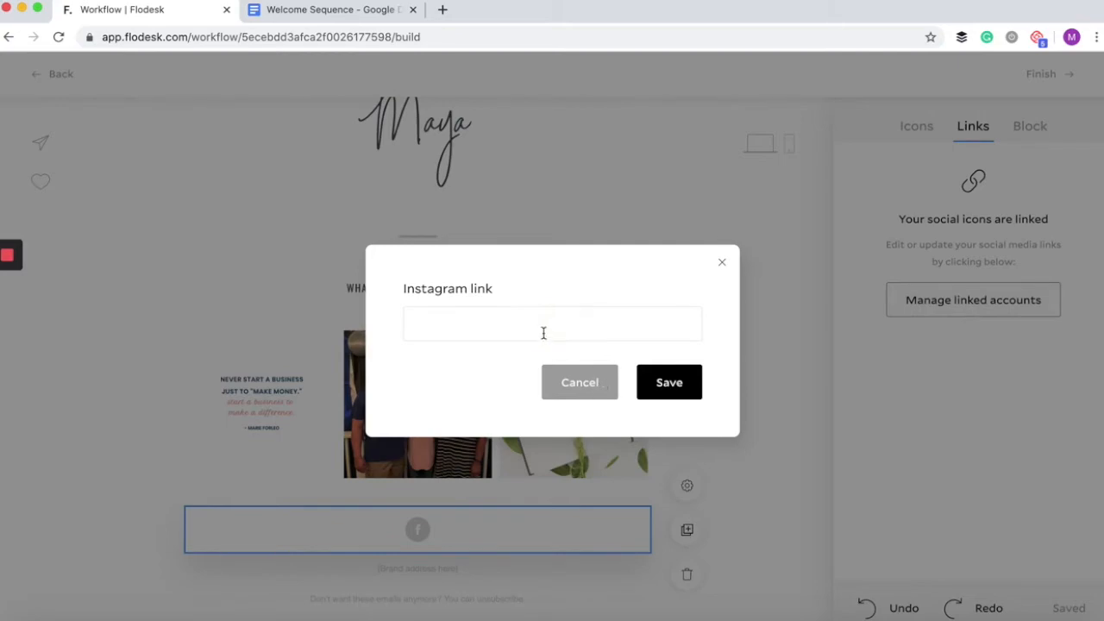
left_click(542, 327)
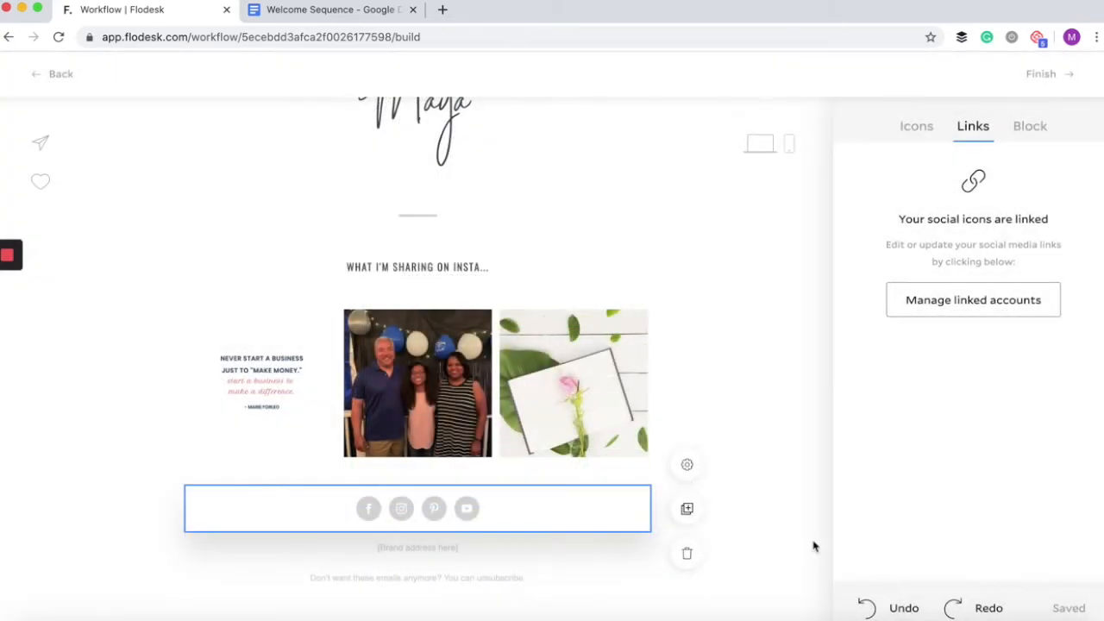
Fill in the footer's brand address block with the business mailing address
left_click(487, 552)
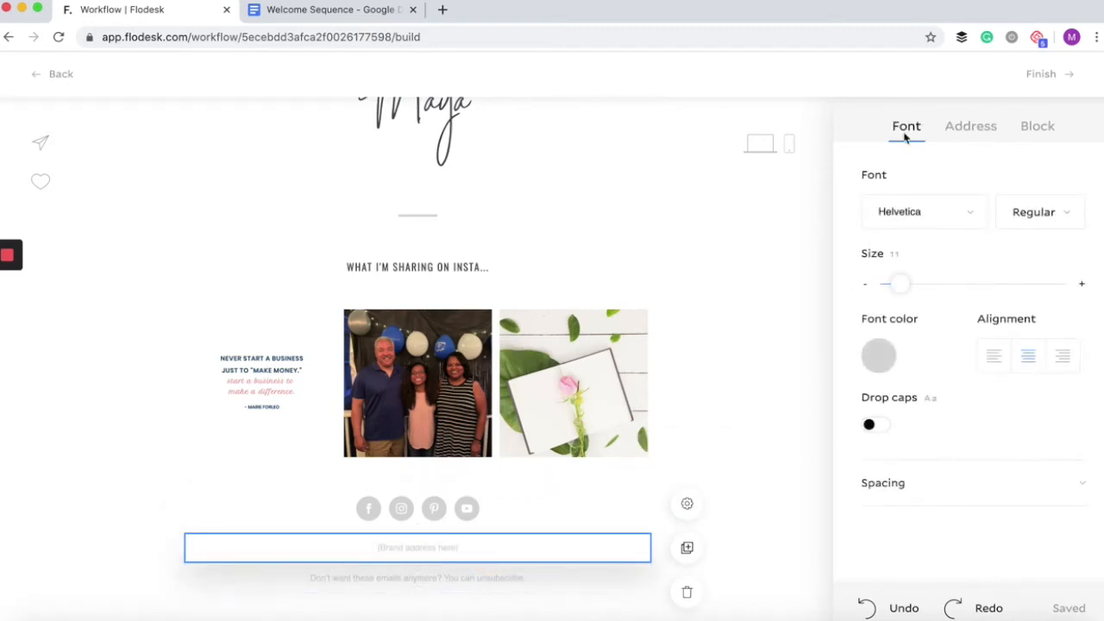
left_click(960, 129)
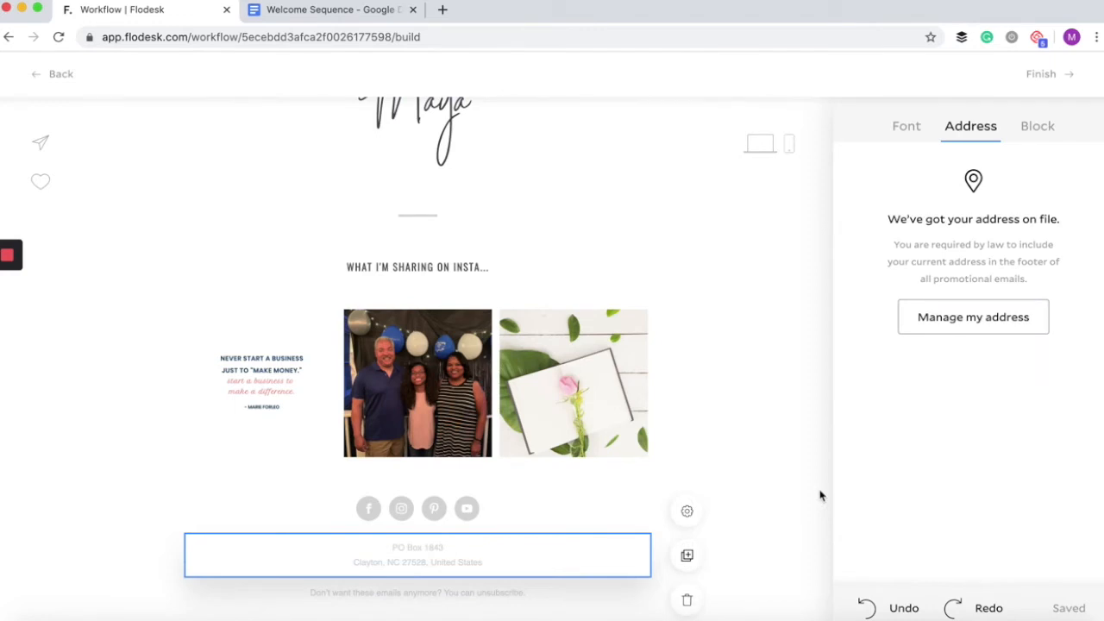
Select the unsubscribe message block in the footer to check its settings and finish designing the first email
scroll(768, 496, "down", 1)
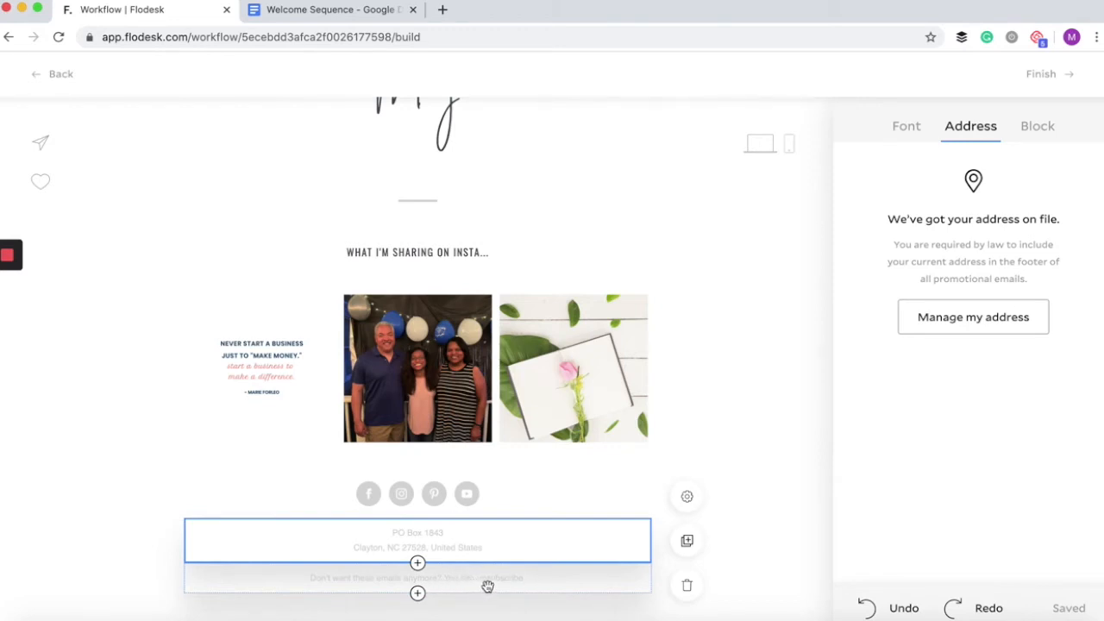
left_click(546, 591)
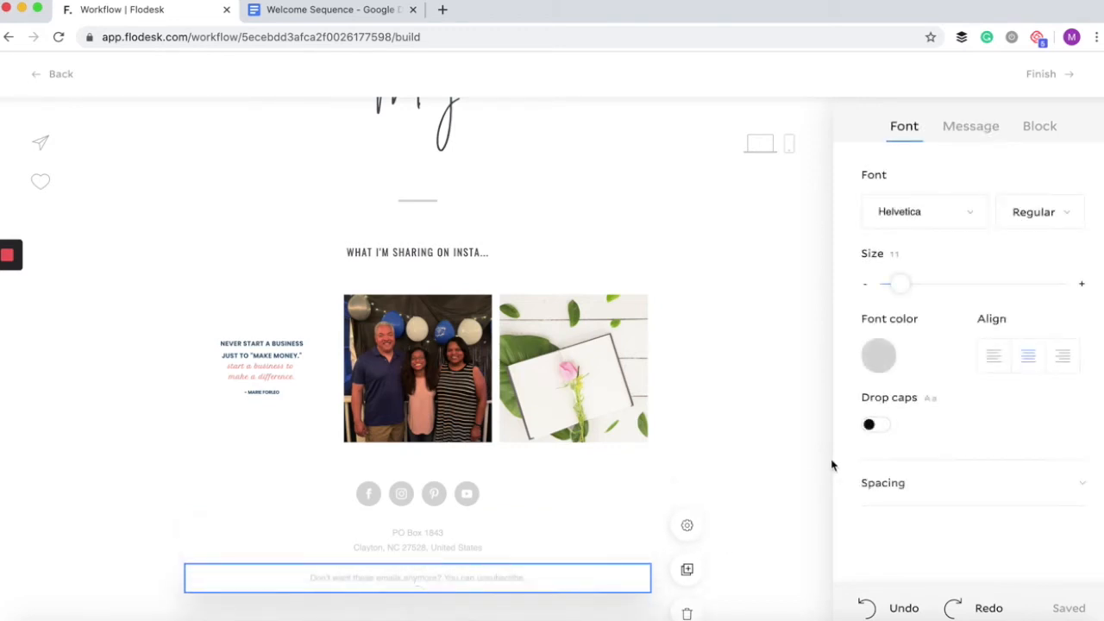
left_click(129, 99)
left_click(1050, 76)
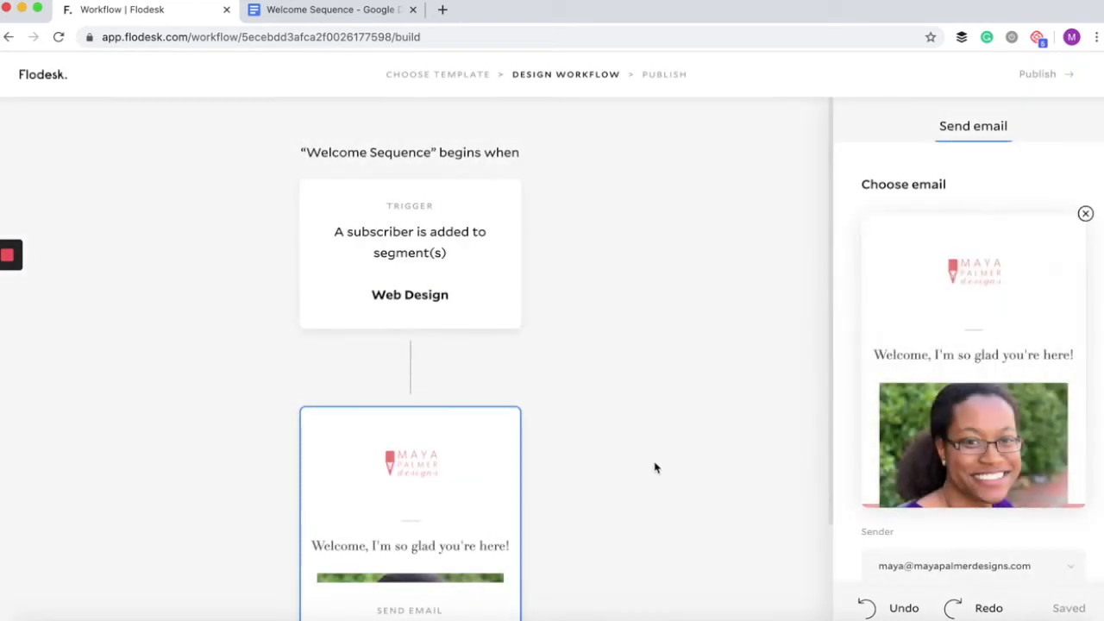
Set the first email's subject line to "Welcome, I'm so glad you're here! 💕", ending it with the two-hearts emoji
scroll(654, 468, "down", 2)
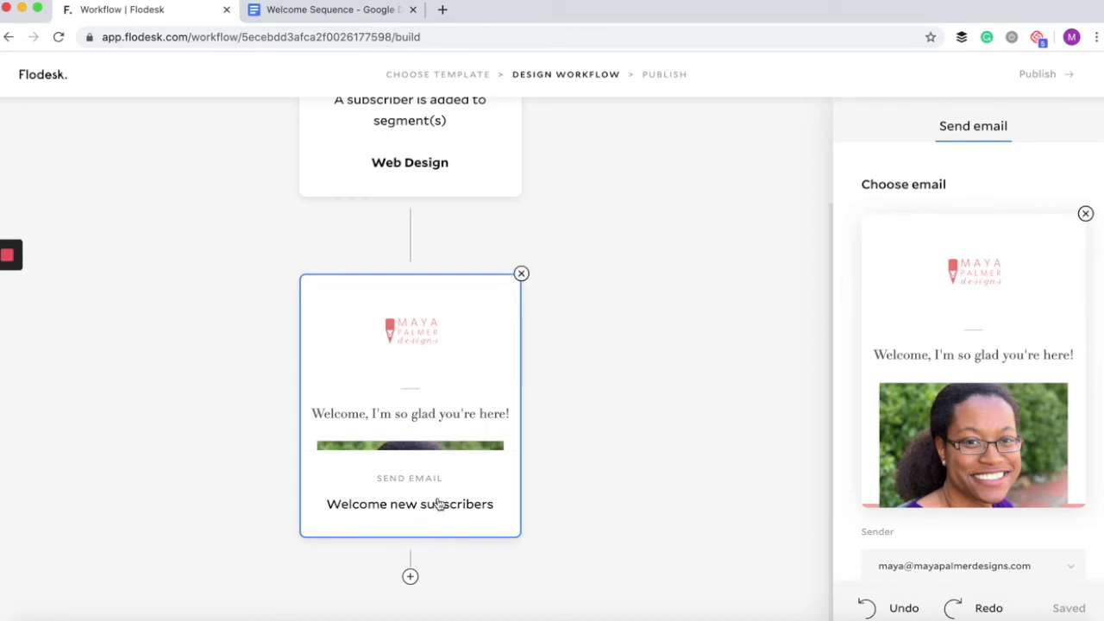
left_click(464, 506)
mouse_move(939, 425)
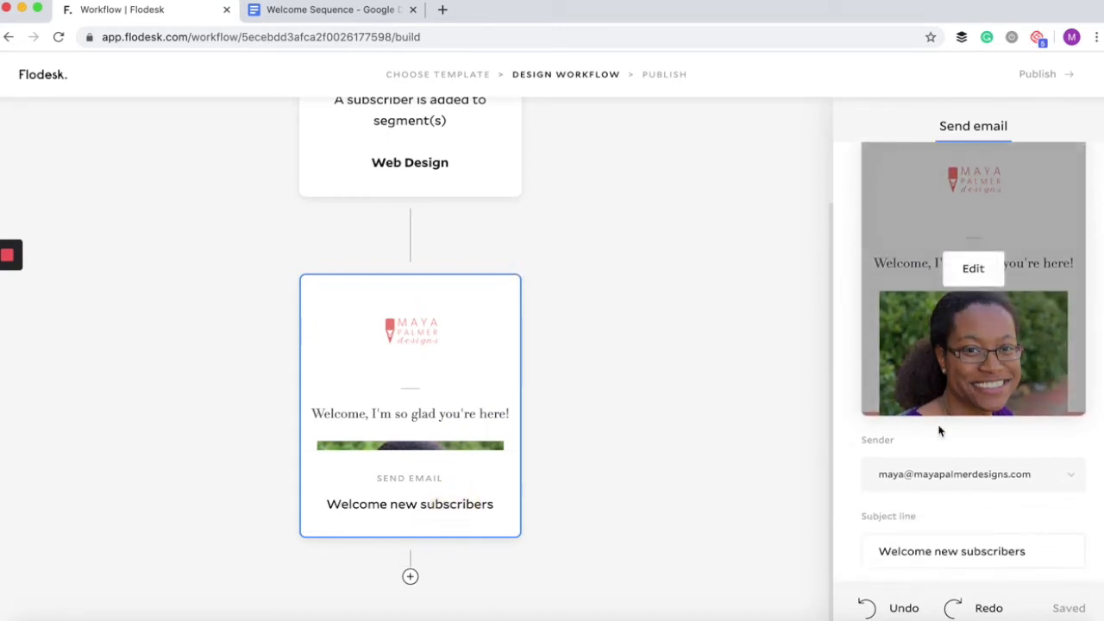
scroll(938, 425, "down", 5)
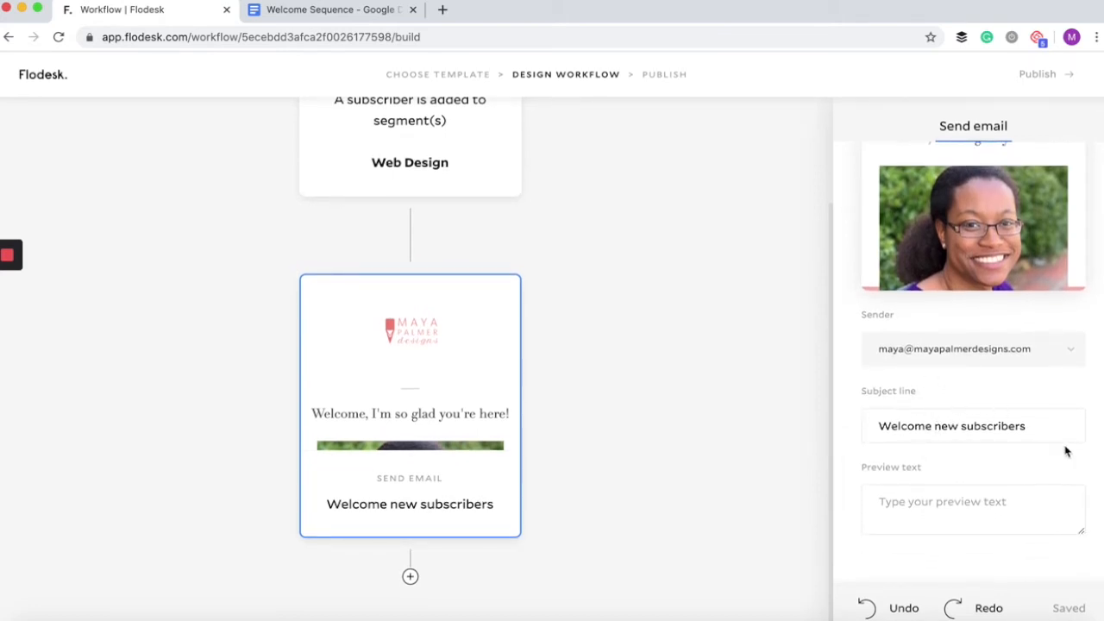
left_click_drag(1026, 425, 867, 424)
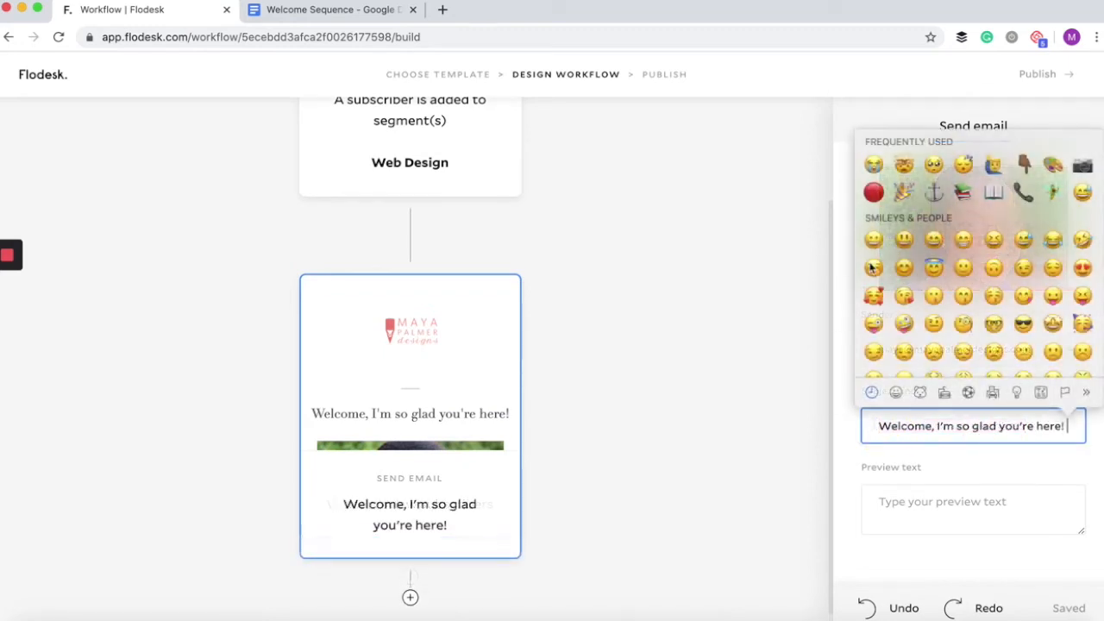
scroll(907, 195, "up", 2)
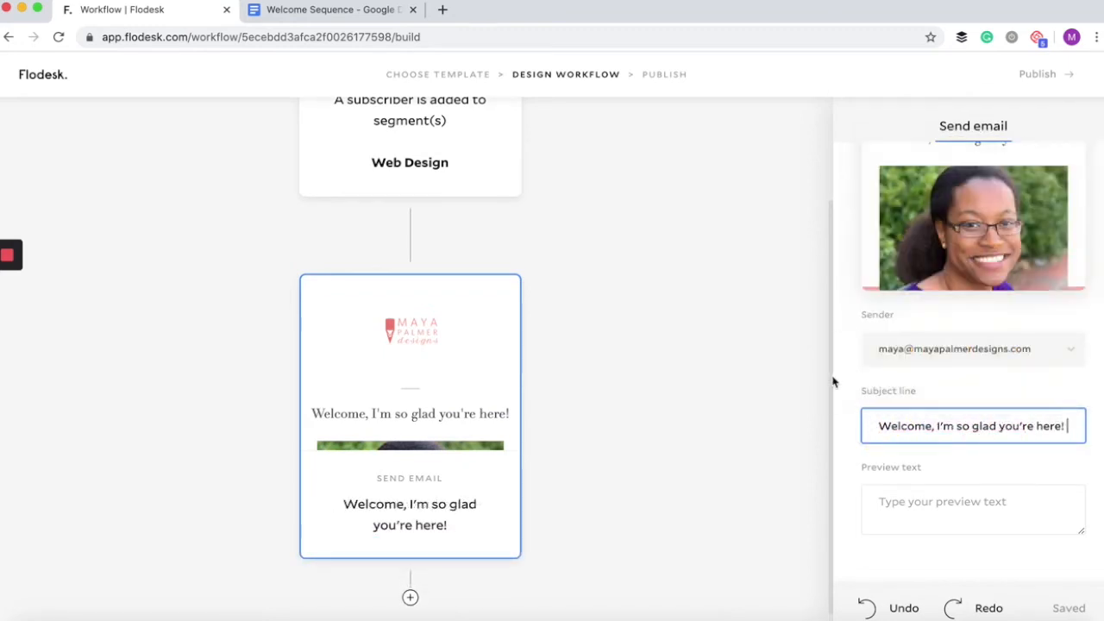
left_click(1041, 426)
key("ctrl+super+space")
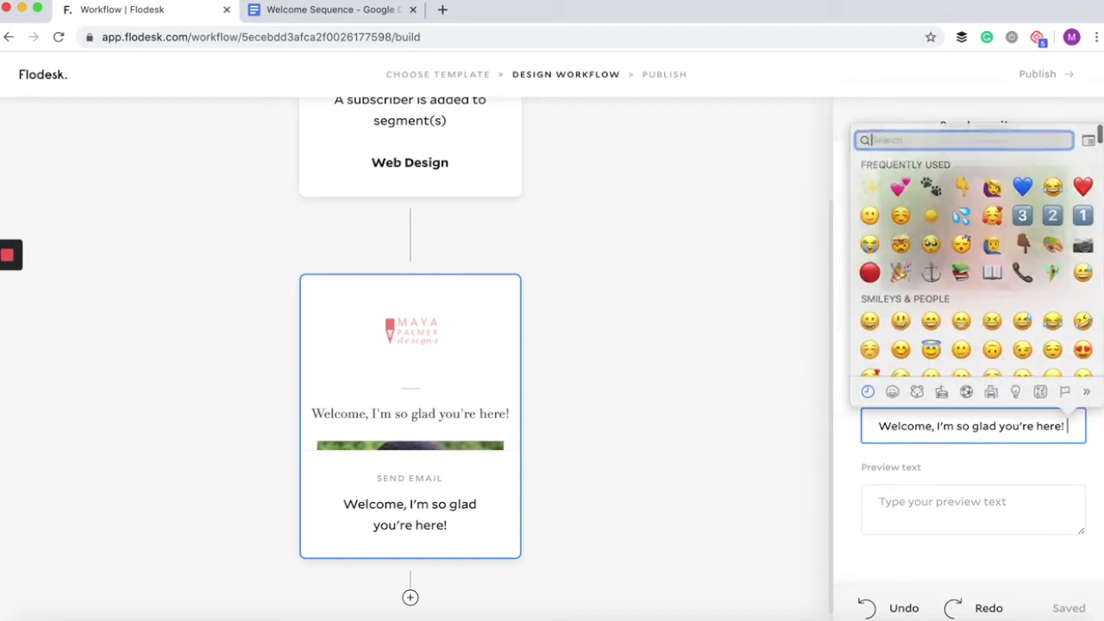
left_click(903, 193)
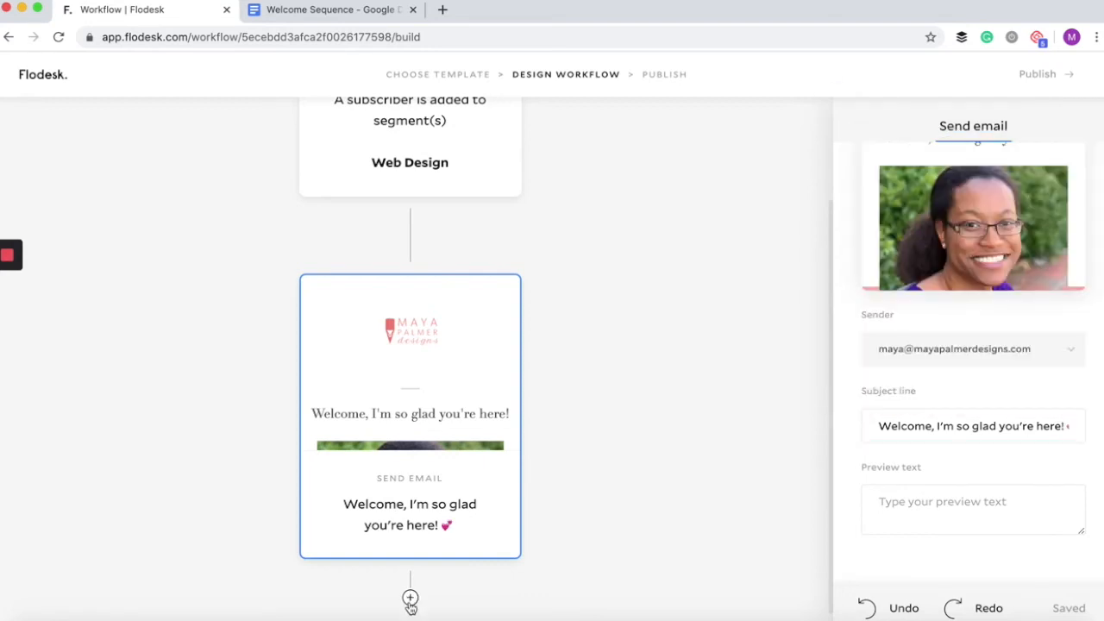
Add a time delay of 2 days after the welcome email in the workflow
left_click(411, 597)
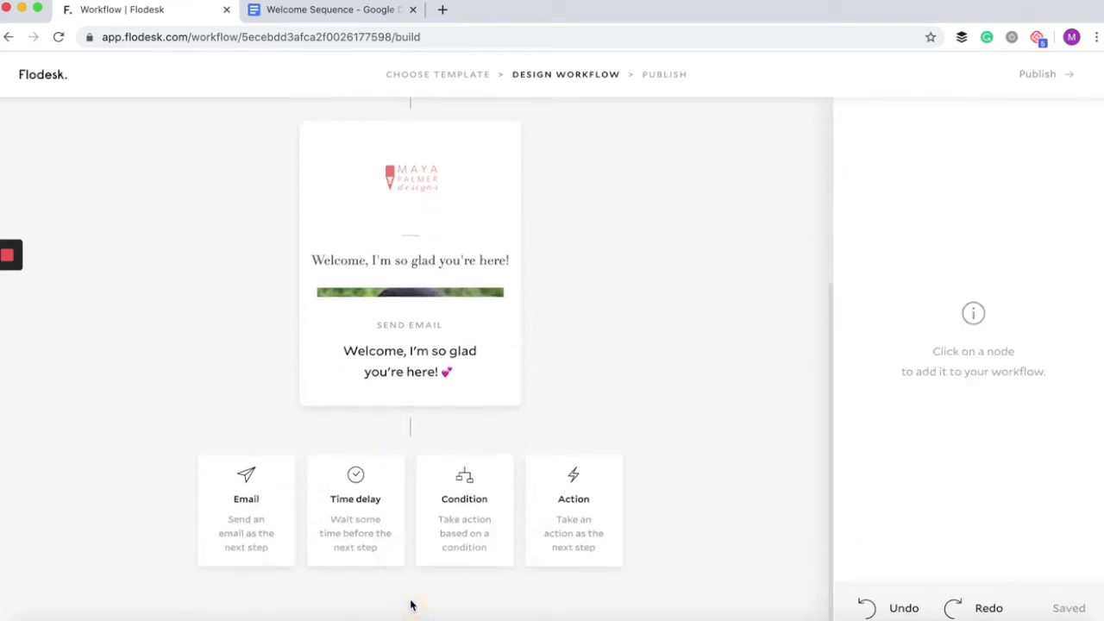
left_click(363, 529)
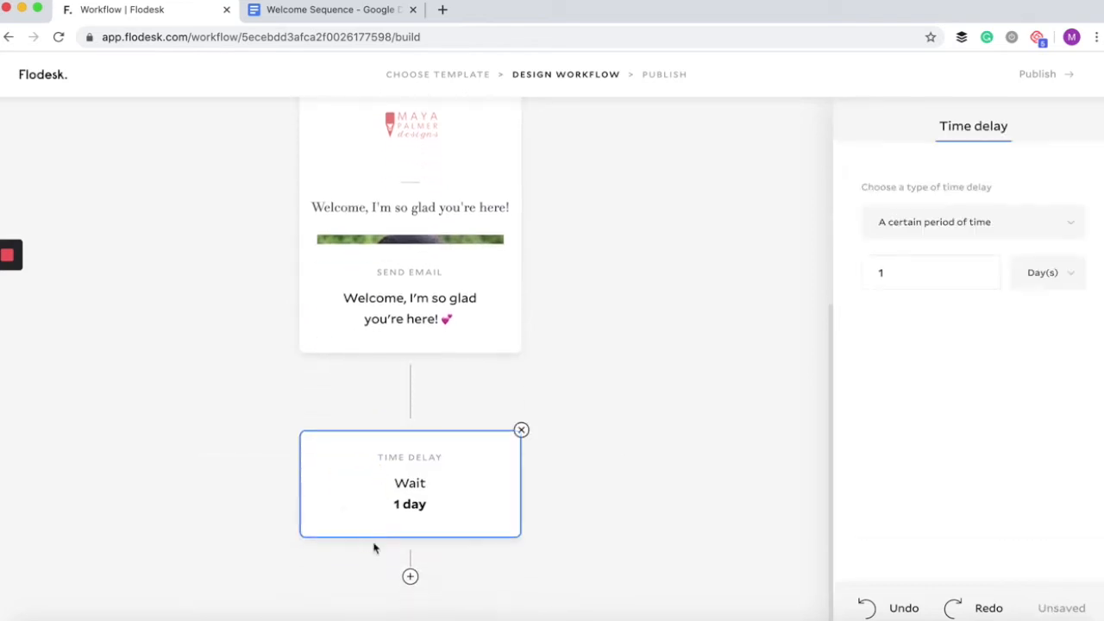
left_click(419, 511)
left_click(940, 272)
key("BackSpace")
type("2")
left_click(699, 369)
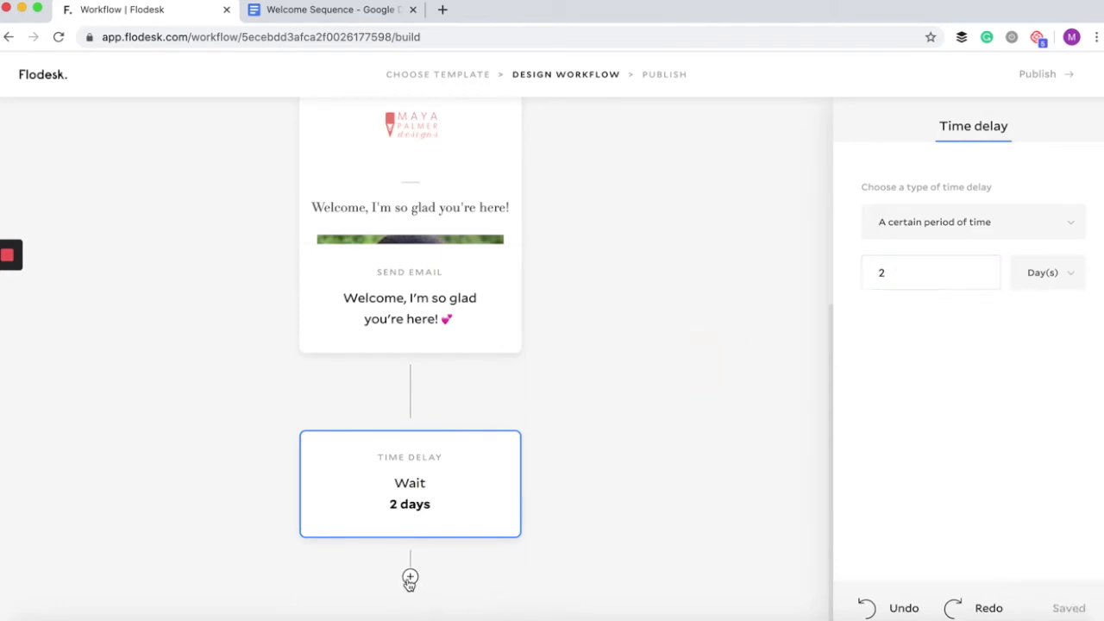
Add an email step after the two-day delay and start creating a new email for it
left_click(409, 578)
left_click(225, 535)
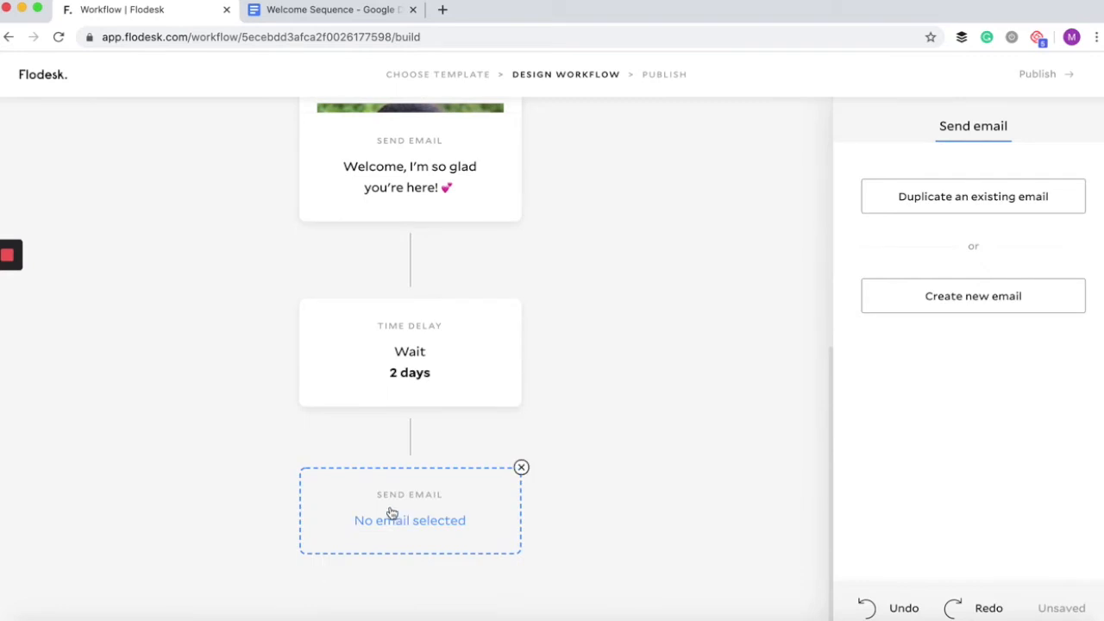
left_click(907, 307)
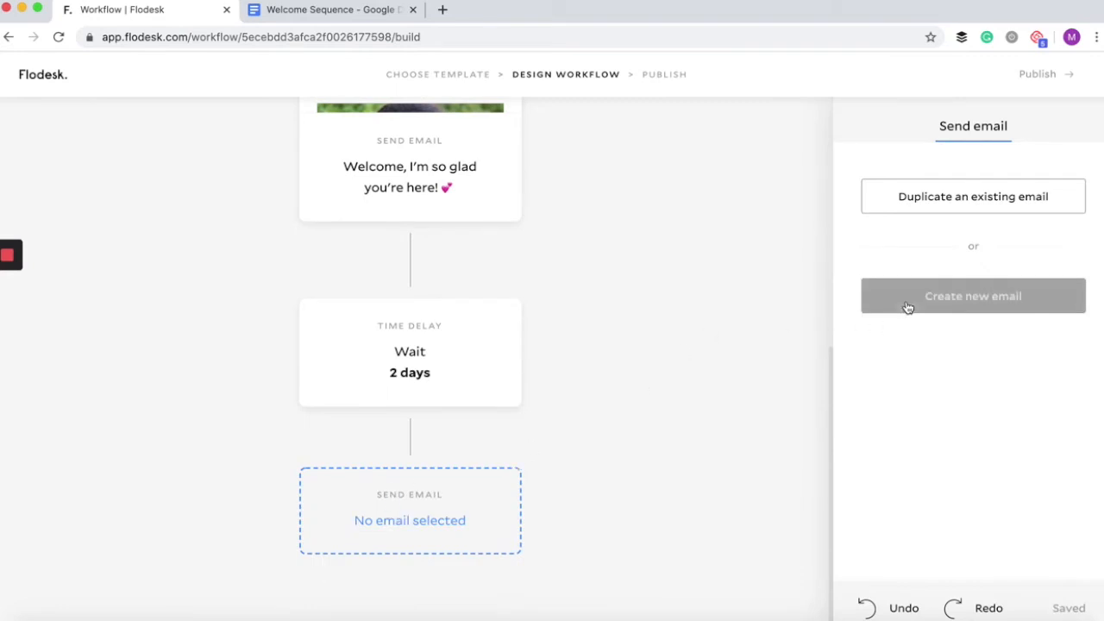
left_click(907, 307)
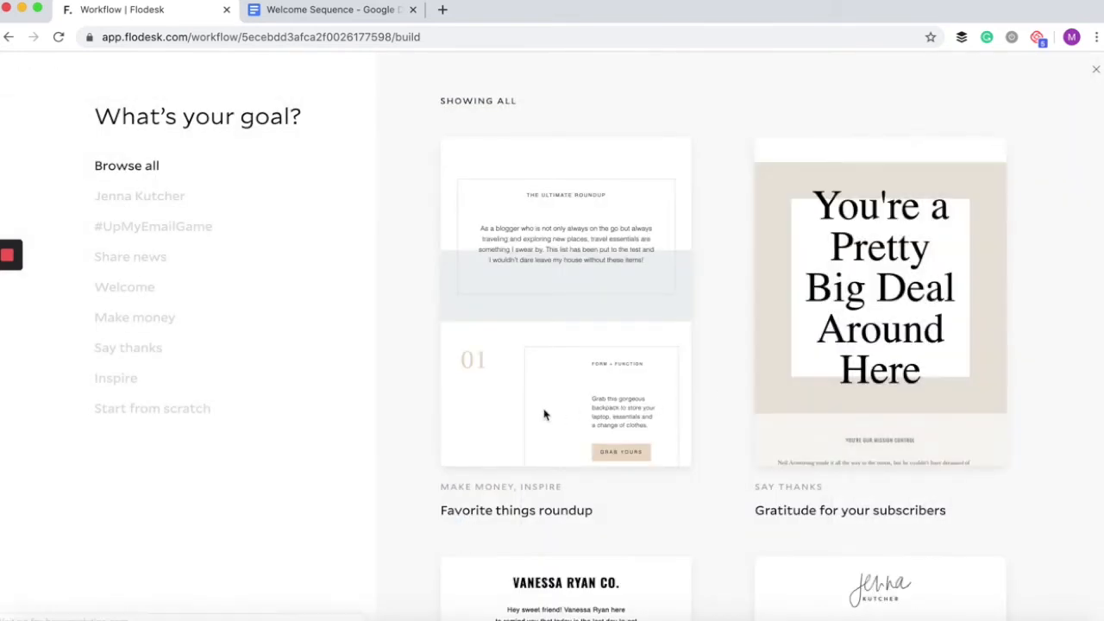
Filter the email templates to the Jenna Kutcher collection and browse its designs for the second email
left_click(129, 195)
scroll(561, 256, "down", 2)
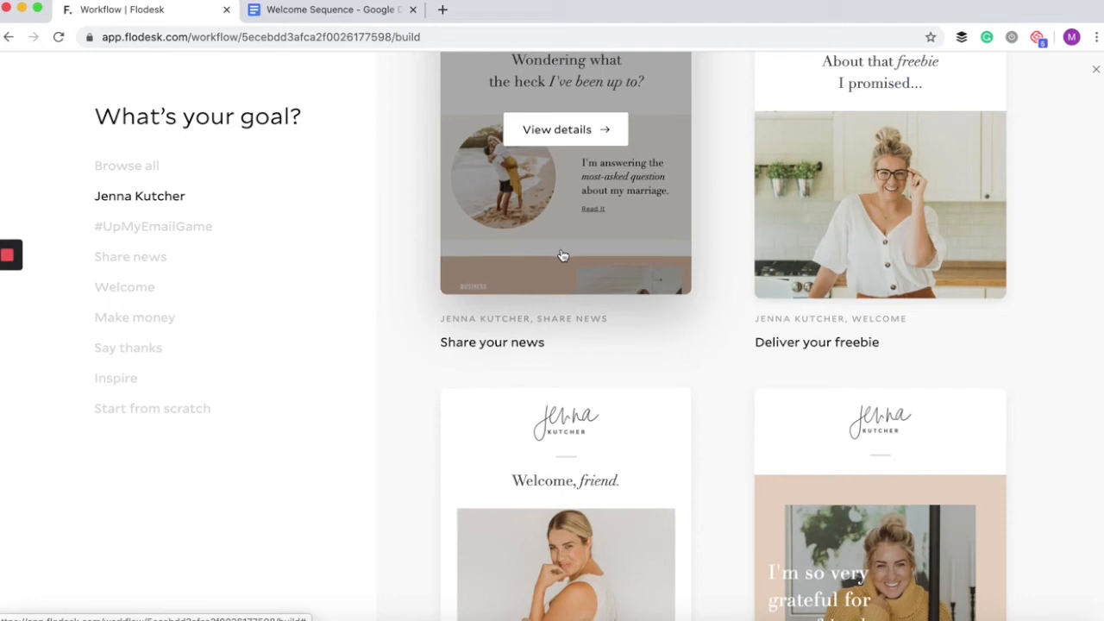
scroll(562, 256, "down", 6)
scroll(559, 249, "up", 6)
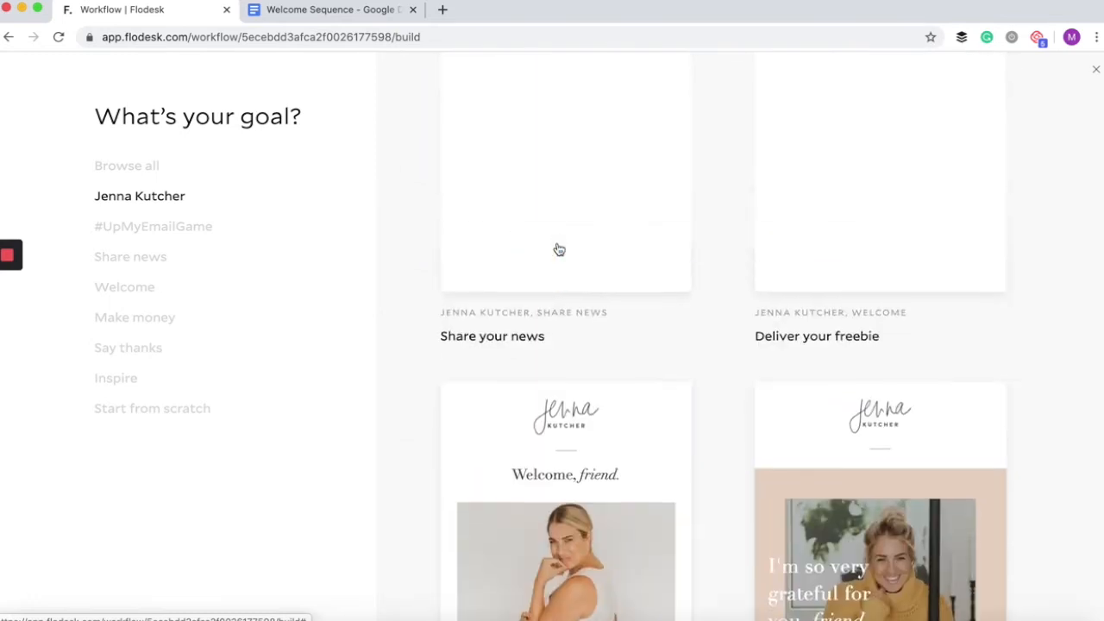
scroll(559, 250, "up", 3)
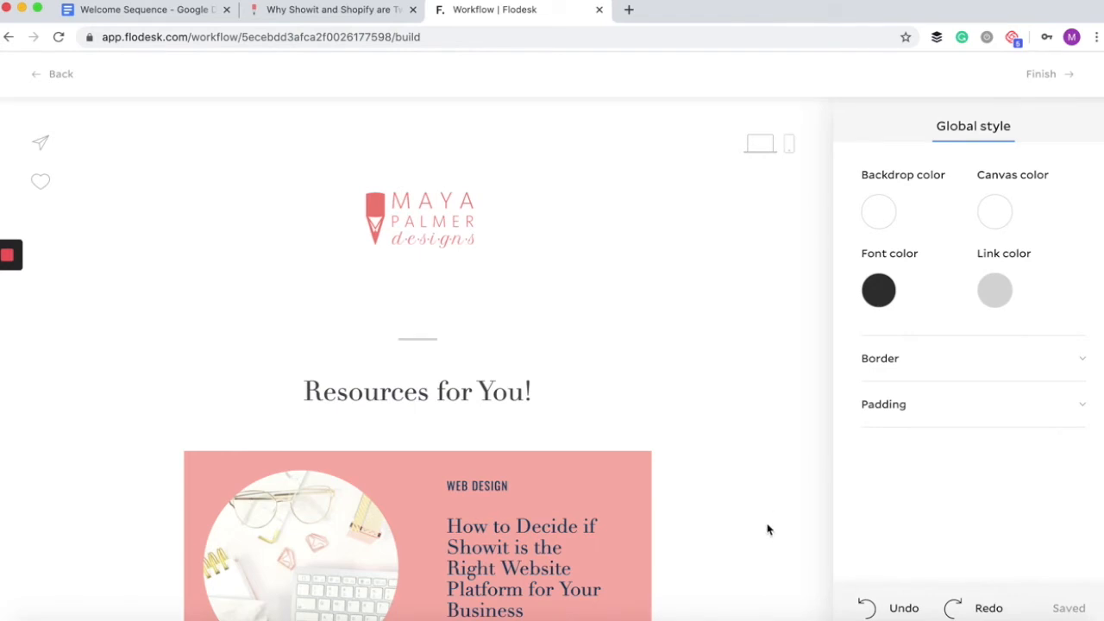
Review the "Resources for You!" email, from the resource cards through the challenge text, signature, social icons and footer
scroll(766, 527, "down", 3)
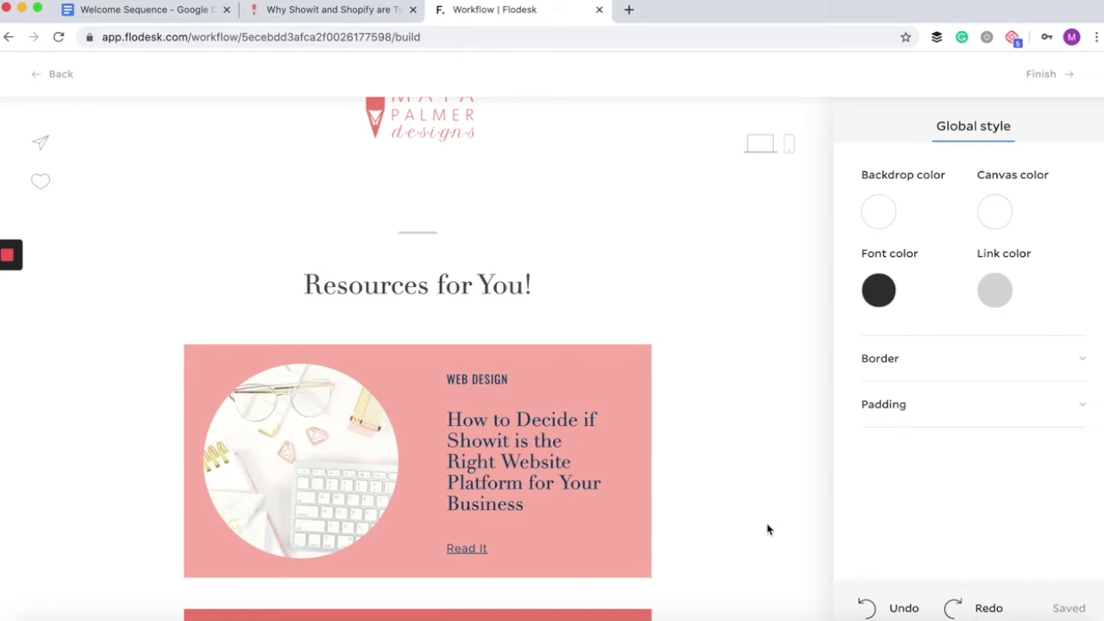
scroll(767, 530, "down", 3)
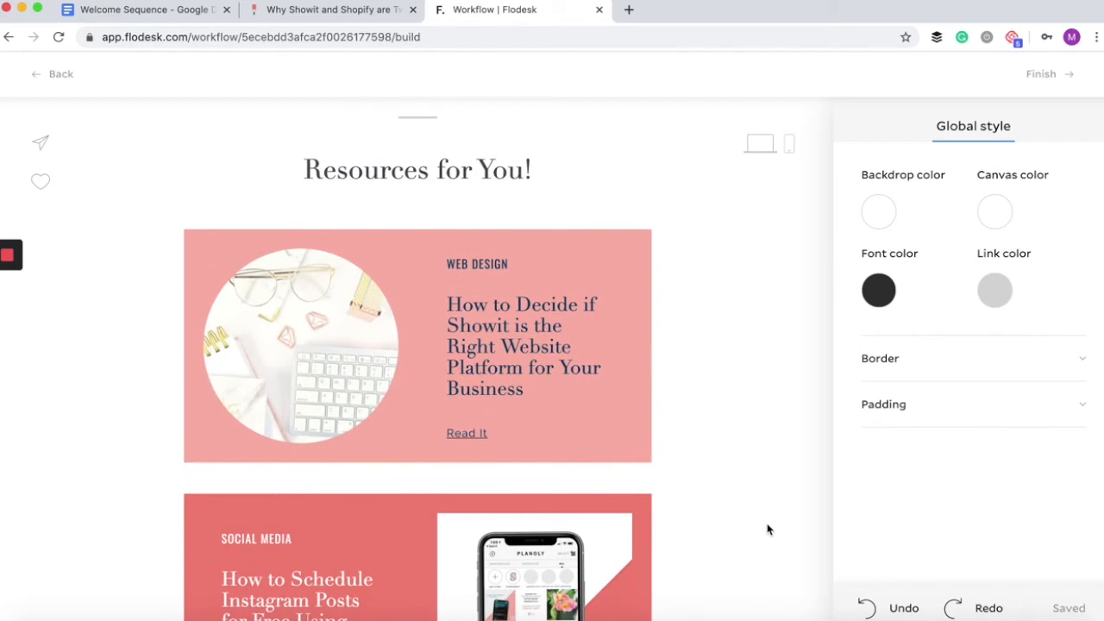
scroll(669, 472, "down", 5)
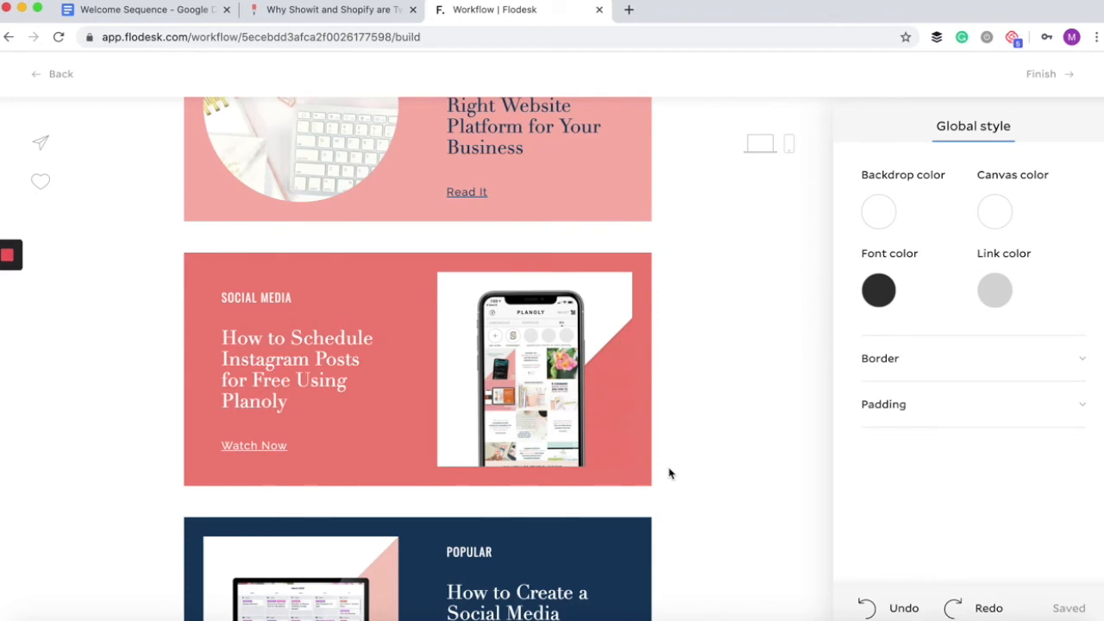
scroll(670, 472, "down", 3)
scroll(669, 472, "down", 3)
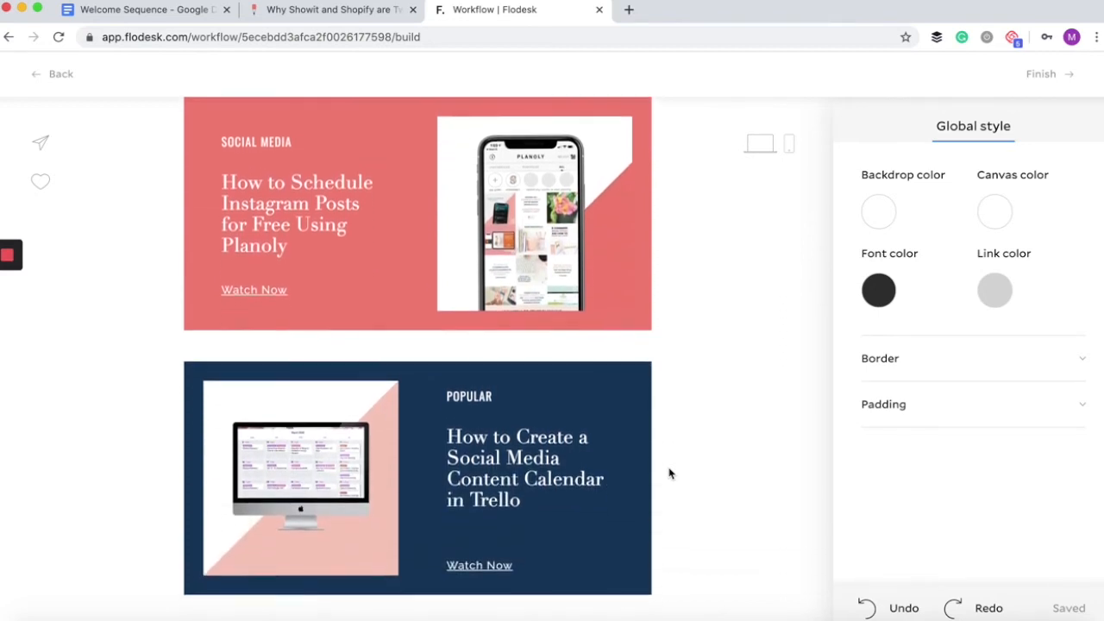
scroll(670, 473, "down", 2)
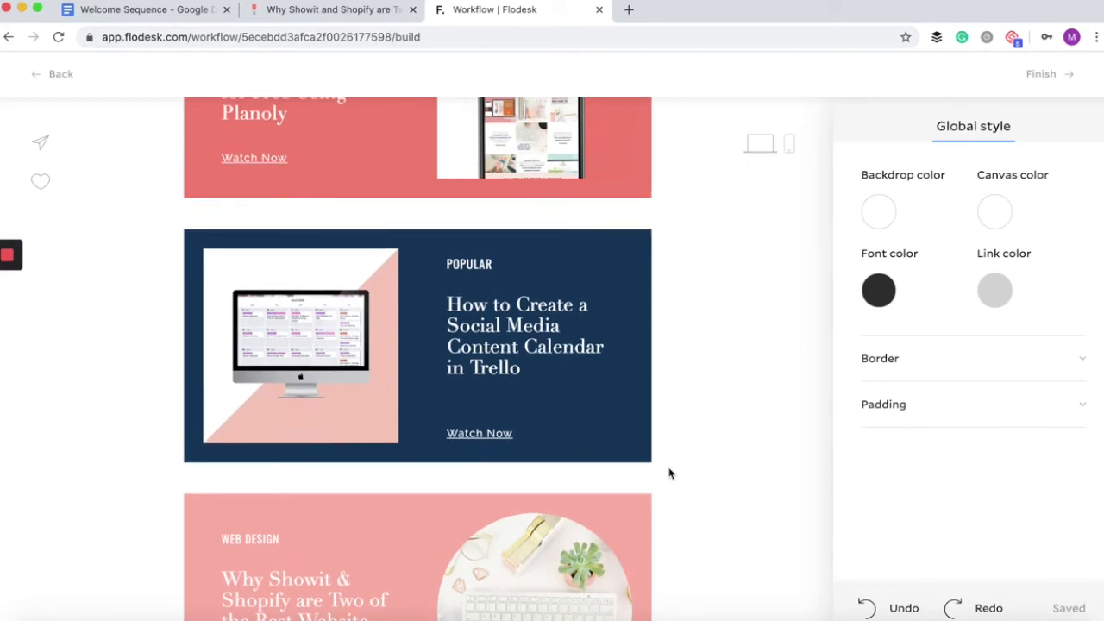
scroll(669, 472, "down", 5)
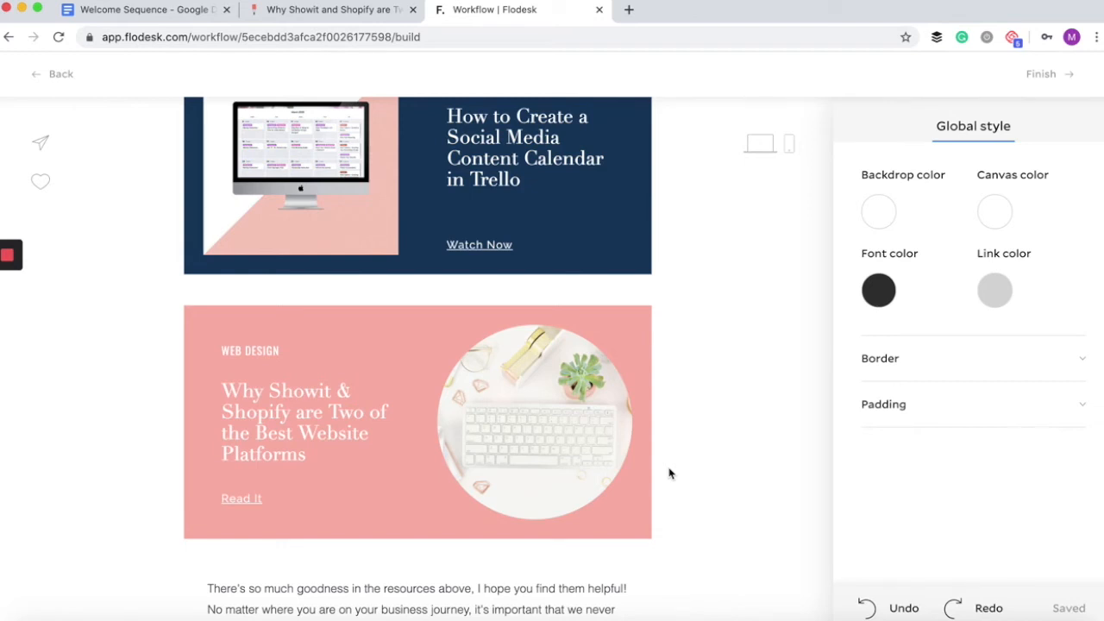
scroll(212, 468, "up", 2)
scroll(213, 473, "down", 6)
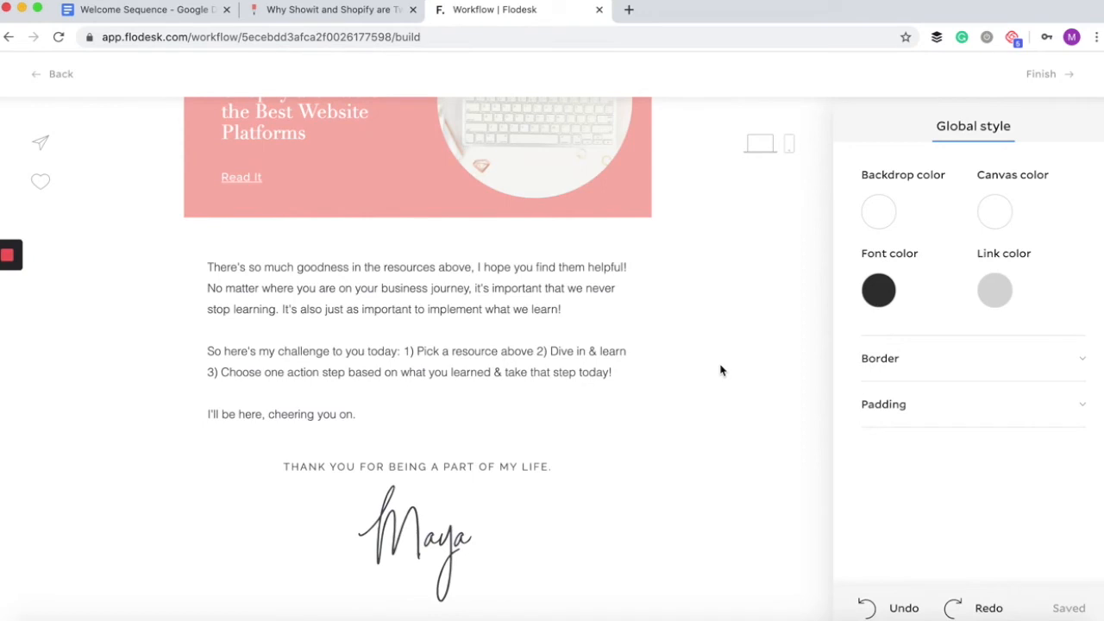
scroll(721, 370, "down", 5)
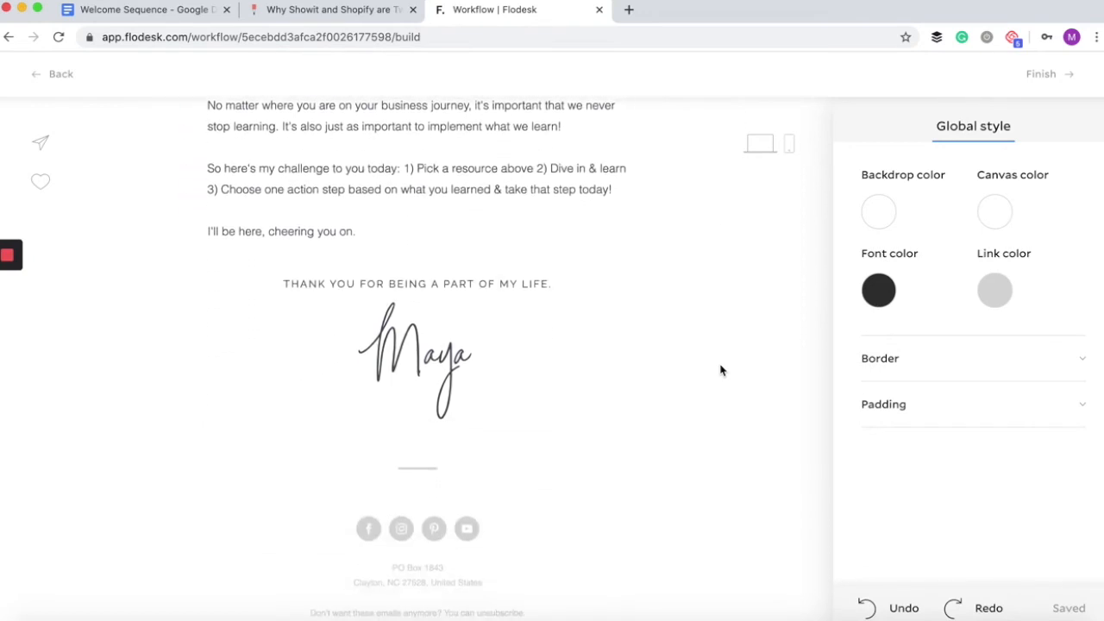
scroll(721, 370, "up", 7)
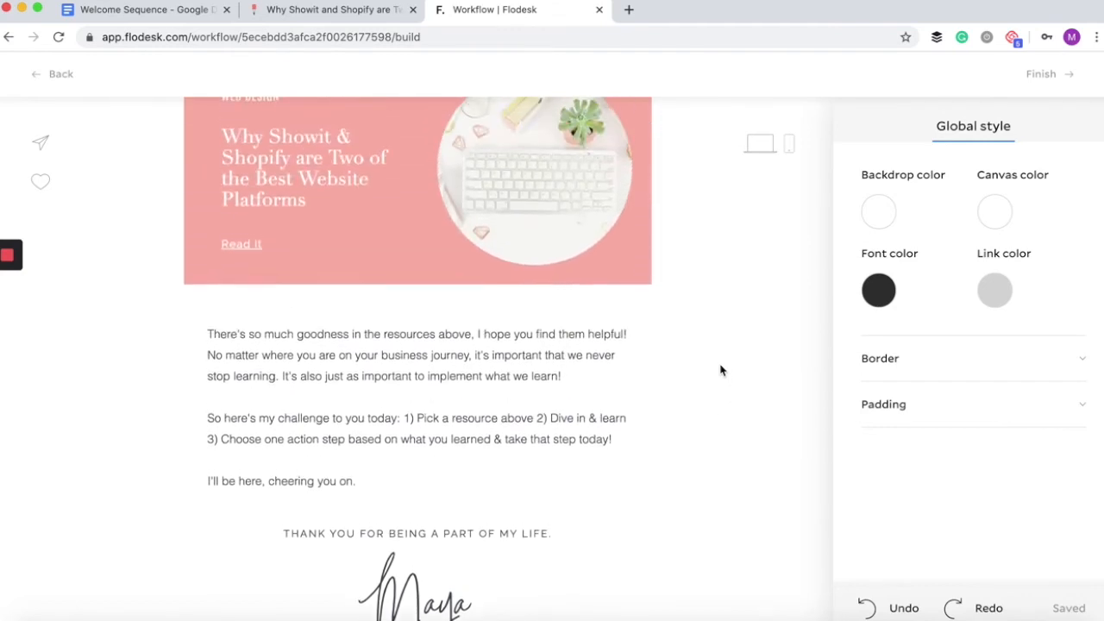
scroll(714, 386, "up", 2)
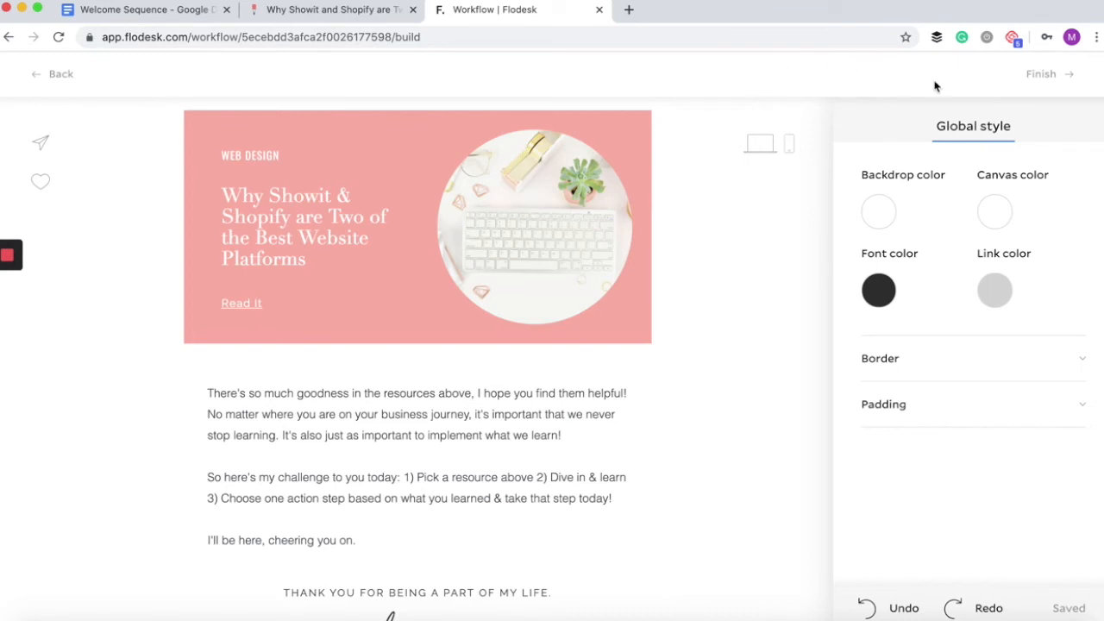
Finish the "Resources for You!" email and add a time delay of 2 days after it
left_click(1042, 76)
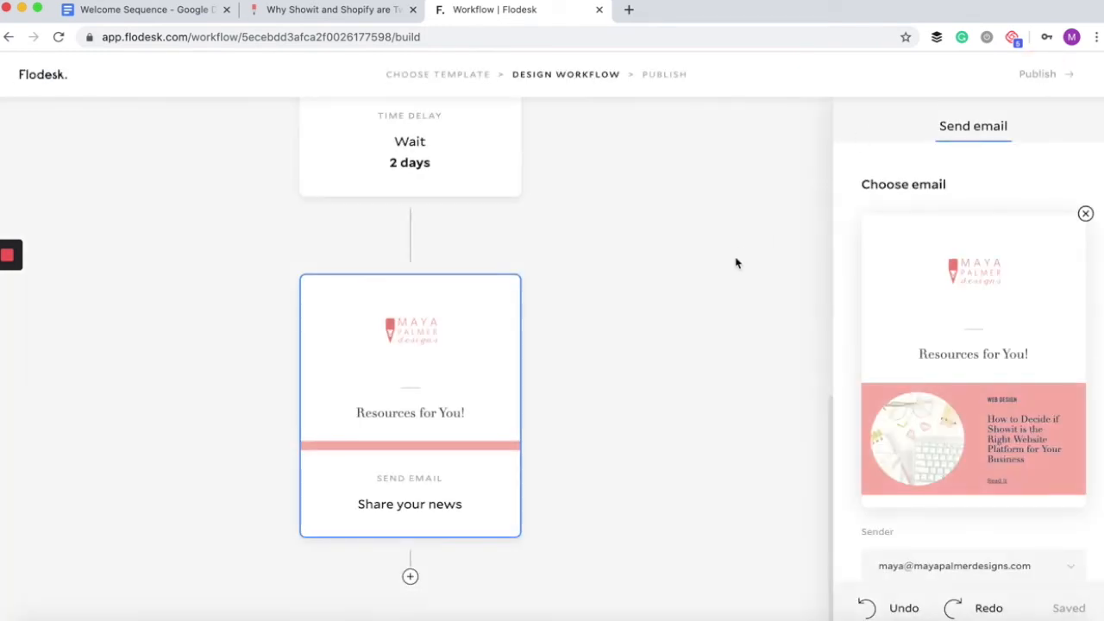
left_click(409, 577)
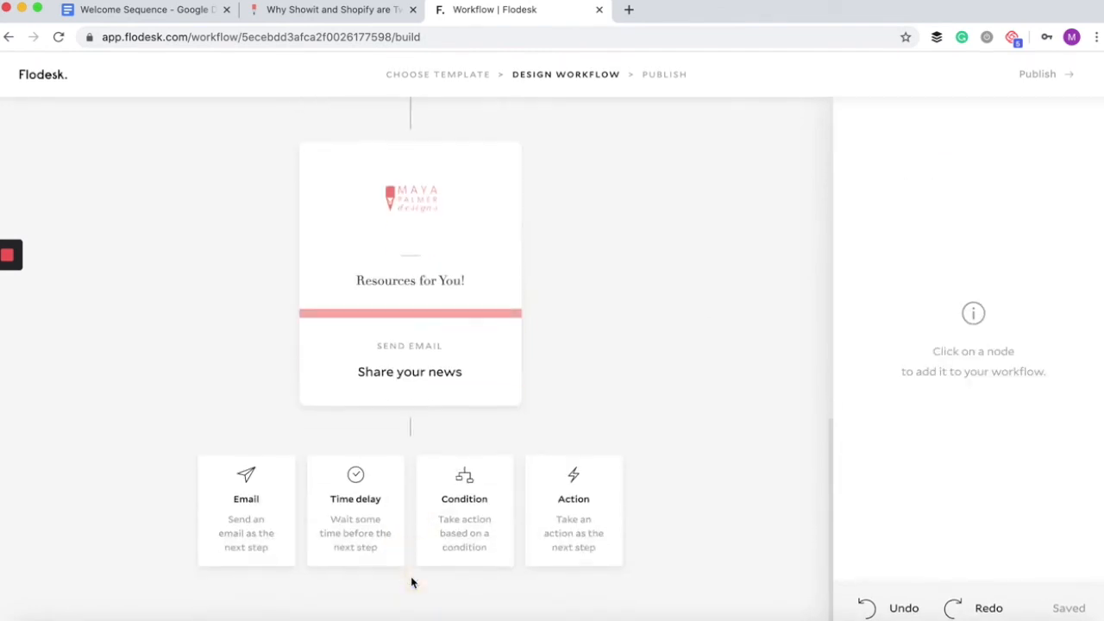
left_click(371, 522)
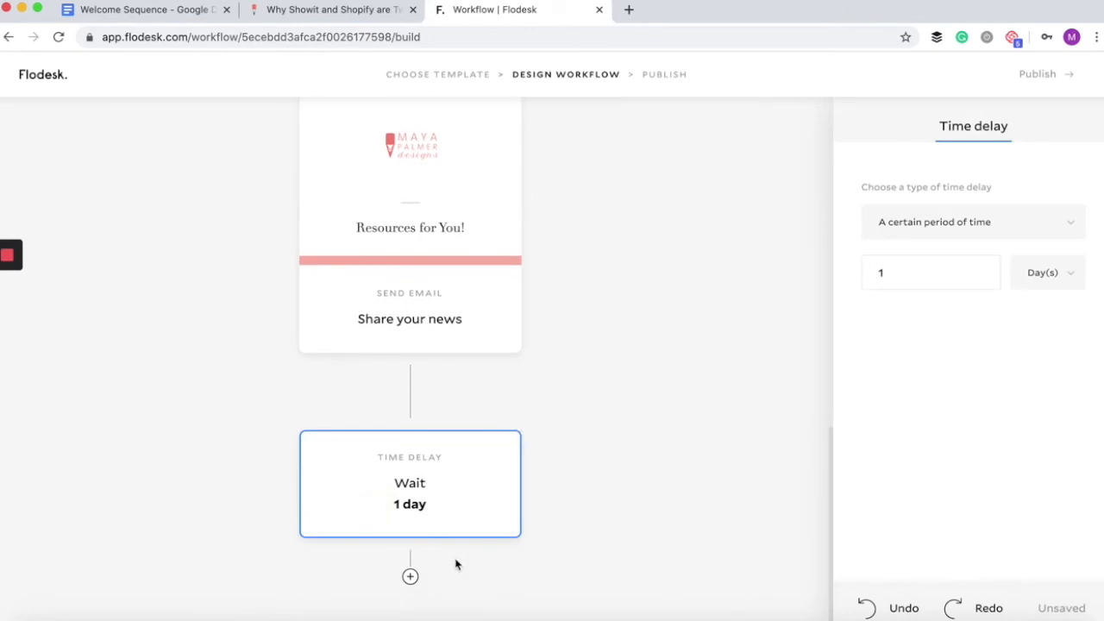
double_click(900, 276)
type("2")
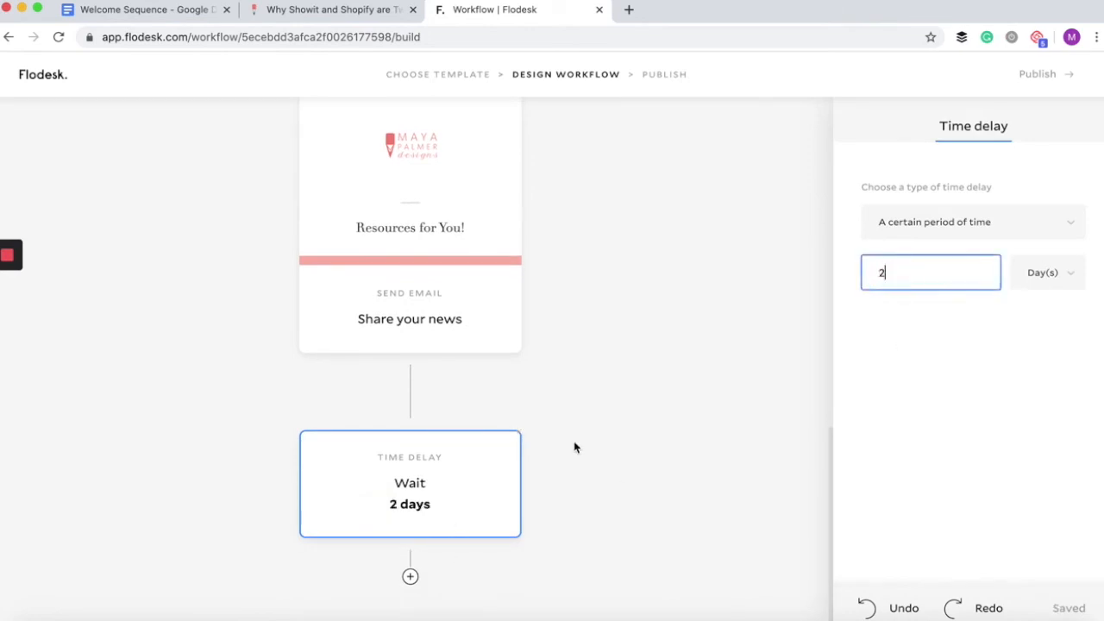
Add an email after the second two-day delay, preview the "Share your offer" template and open it for customizing
left_click(409, 577)
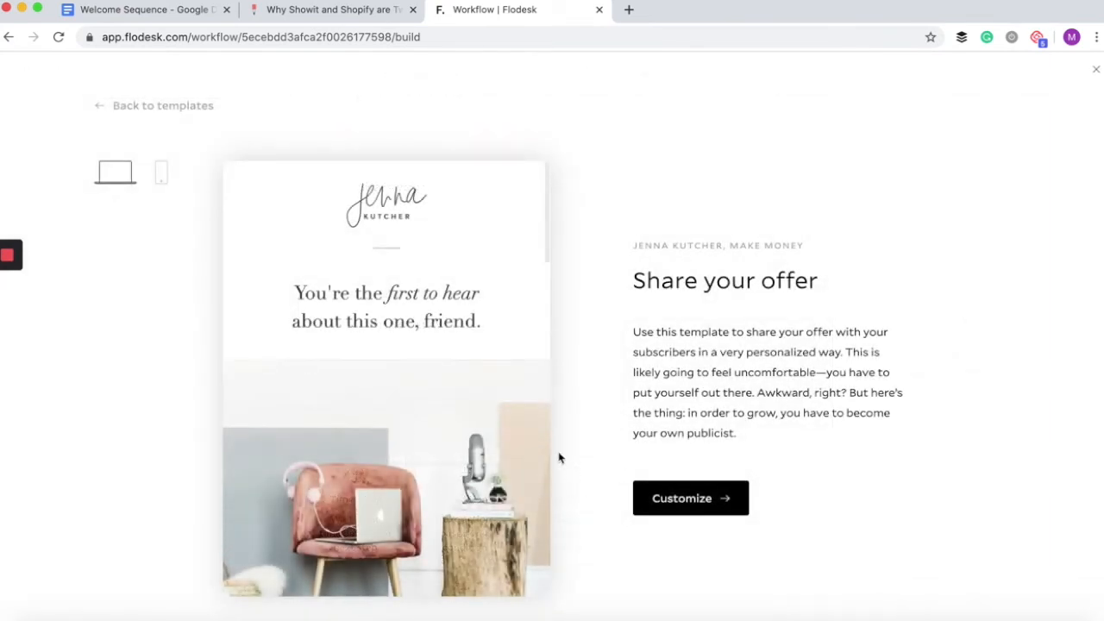
scroll(468, 447, "down", 10)
scroll(469, 444, "down", 10)
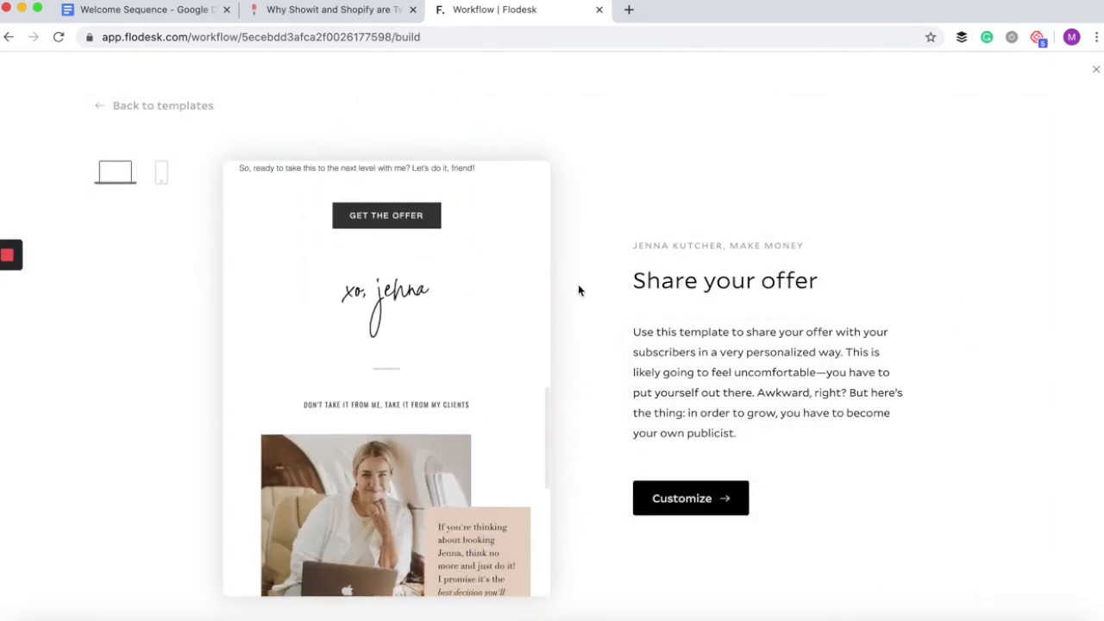
left_click(698, 497)
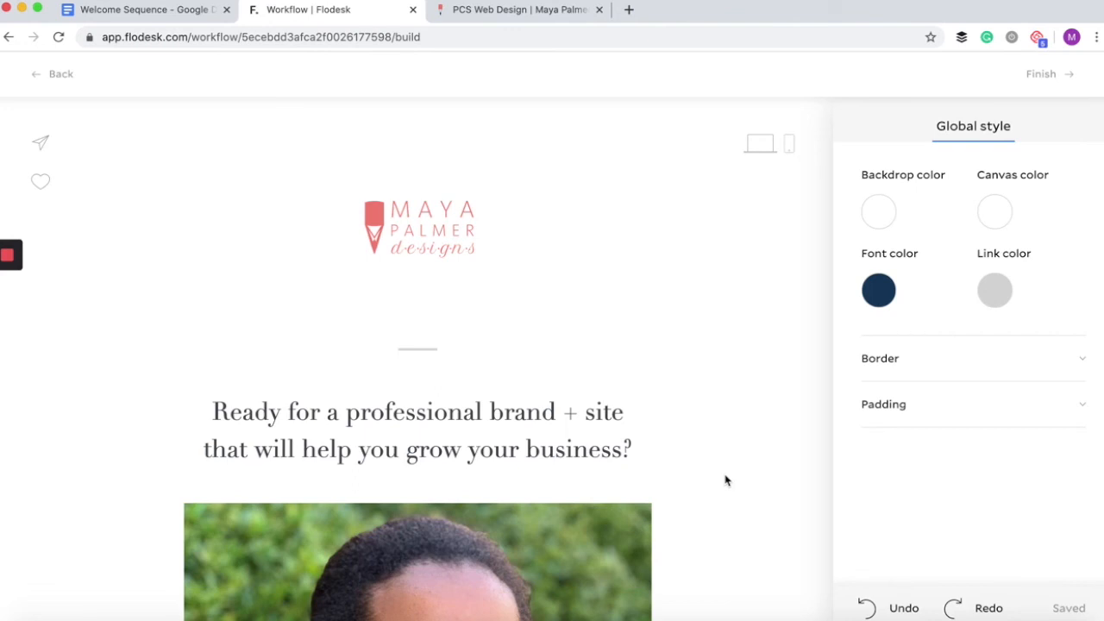
Review the offer email's upper half, from the logo and headline through the portrait, service card and body text to the "Tell me more!" button
scroll(722, 446, "down", 2)
scroll(722, 447, "down", 3)
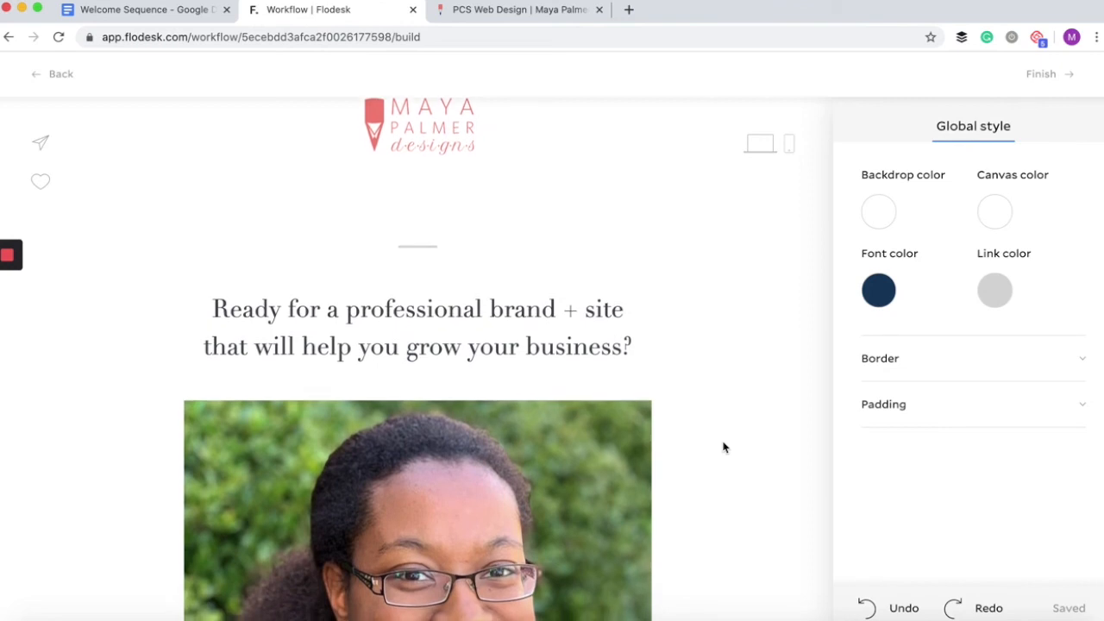
scroll(723, 447, "down", 6)
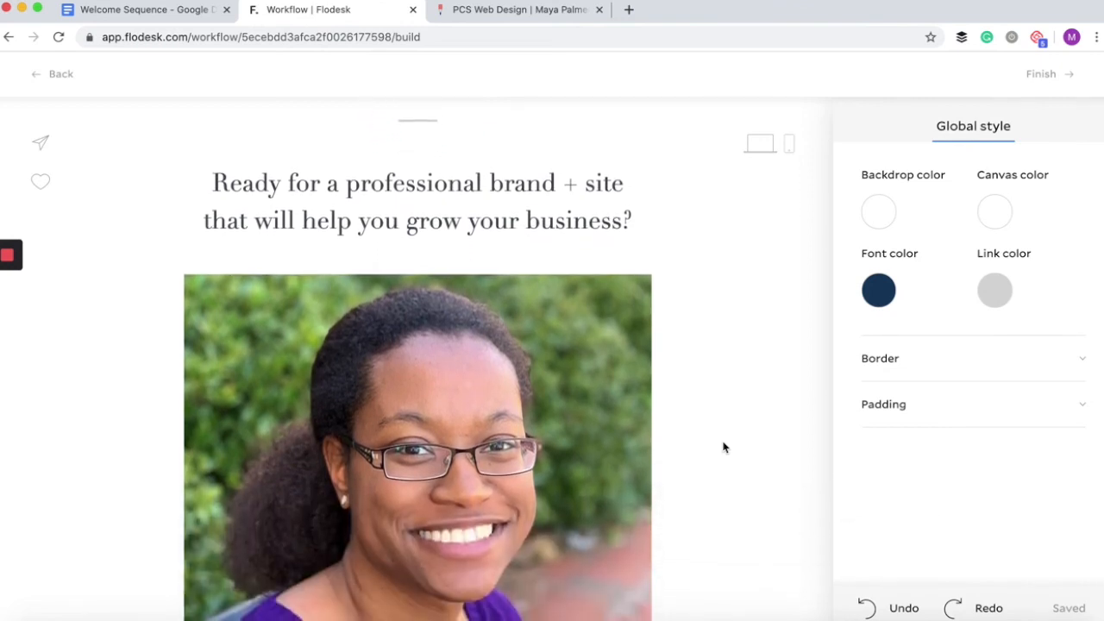
scroll(723, 446, "up", 1)
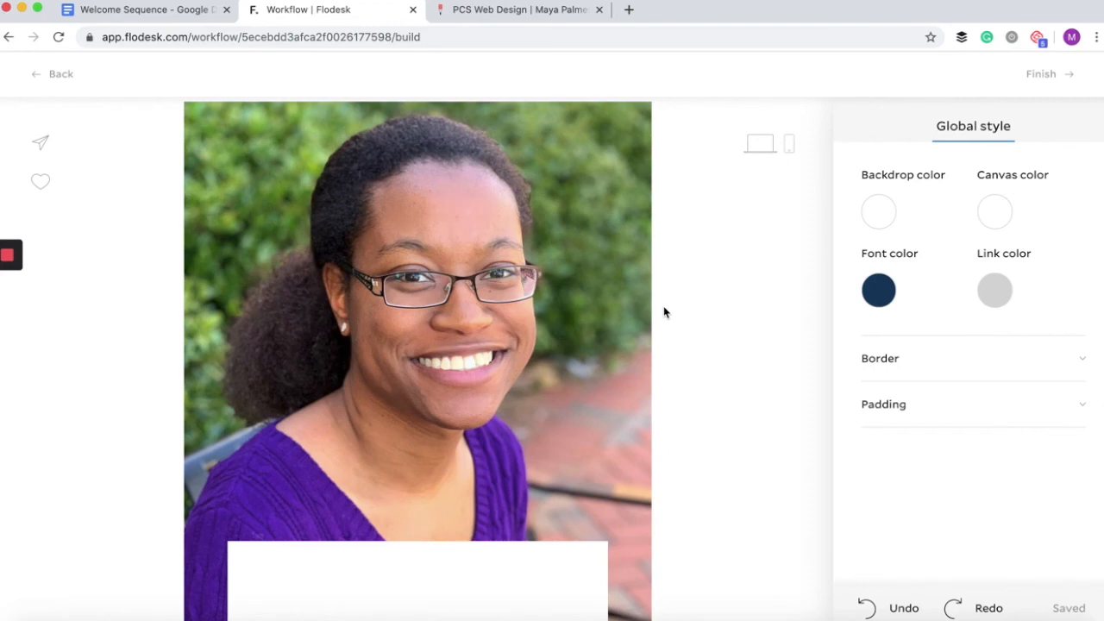
scroll(664, 312, "down", 2)
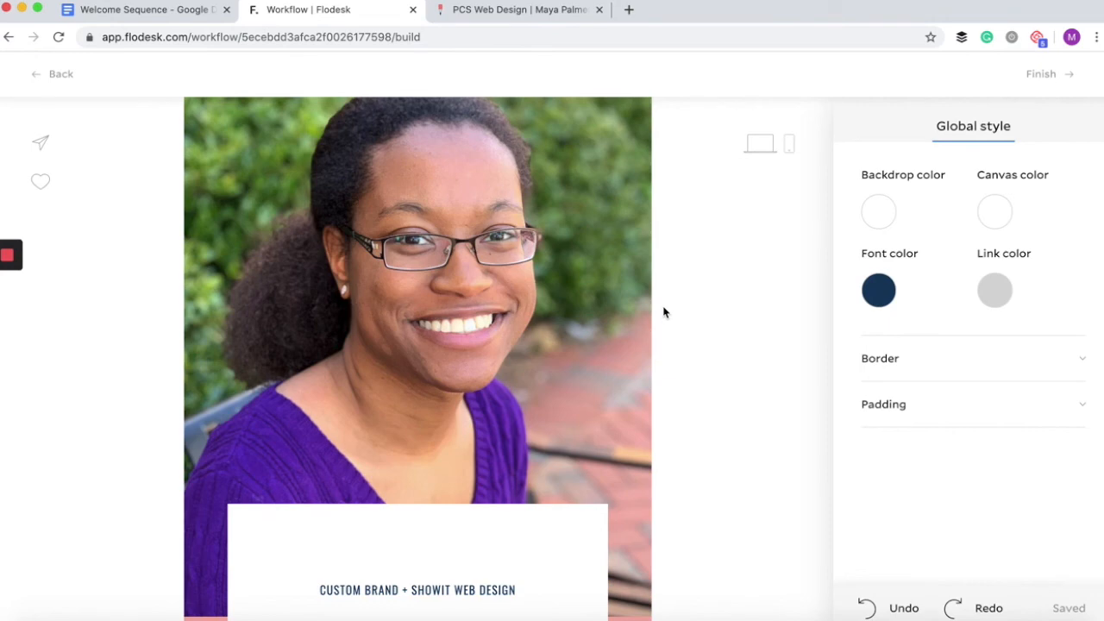
scroll(663, 312, "down", 4)
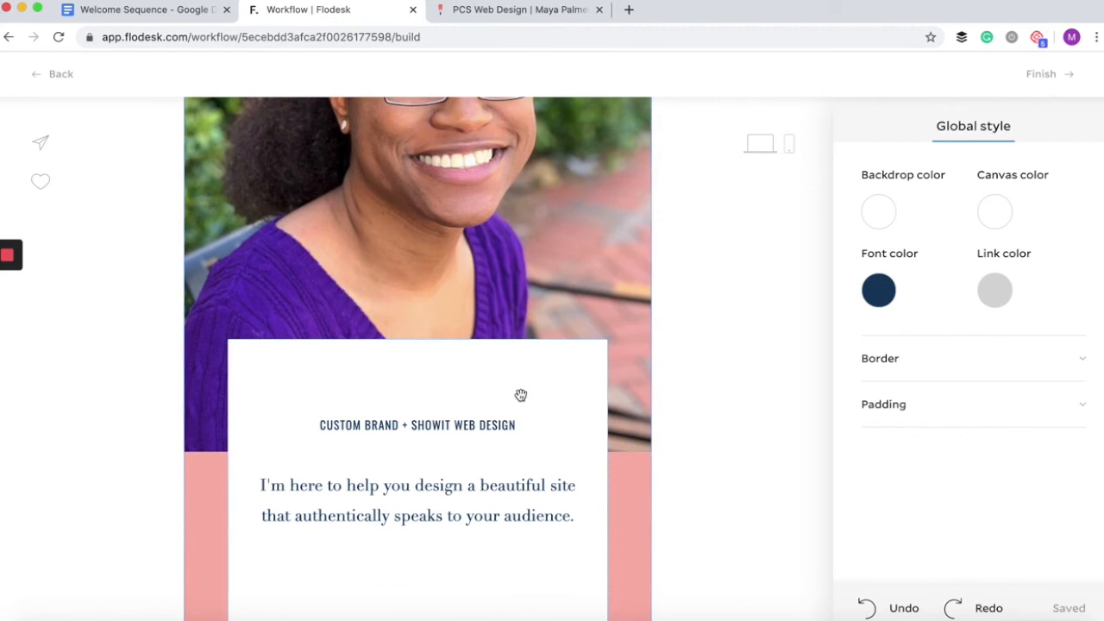
scroll(697, 480, "down", 1)
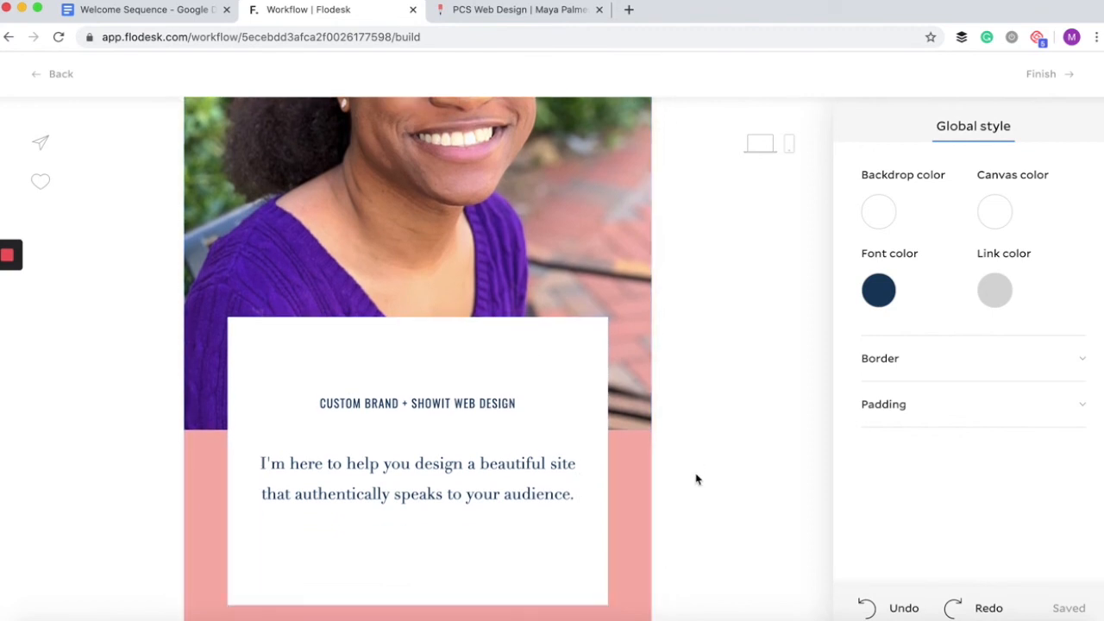
scroll(697, 480, "down", 10)
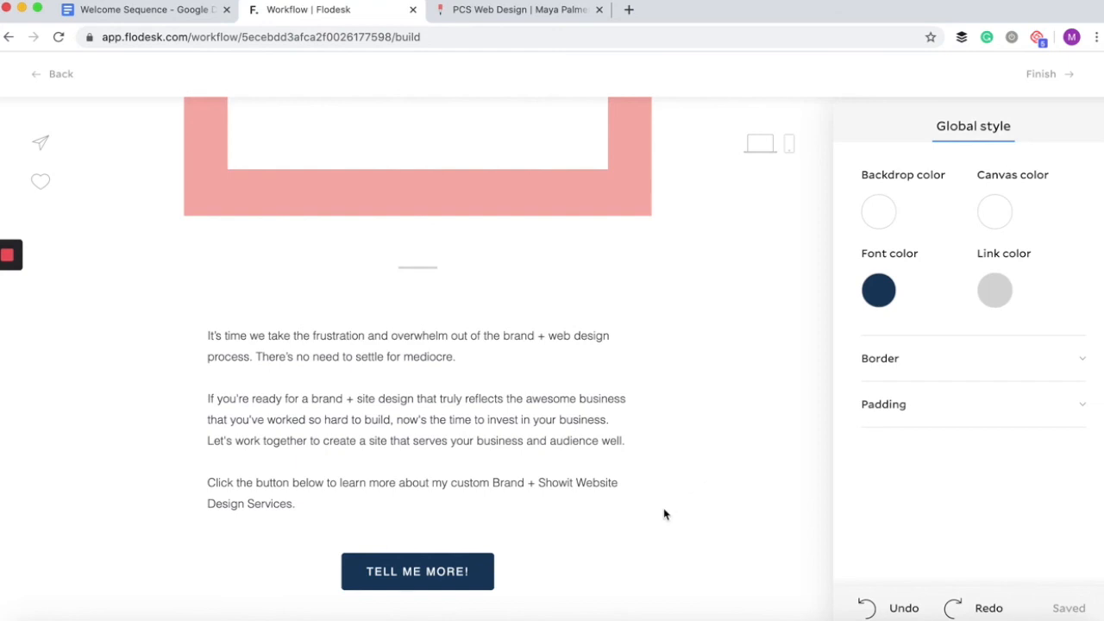
scroll(583, 535, "down", 2)
scroll(583, 536, "down", 2)
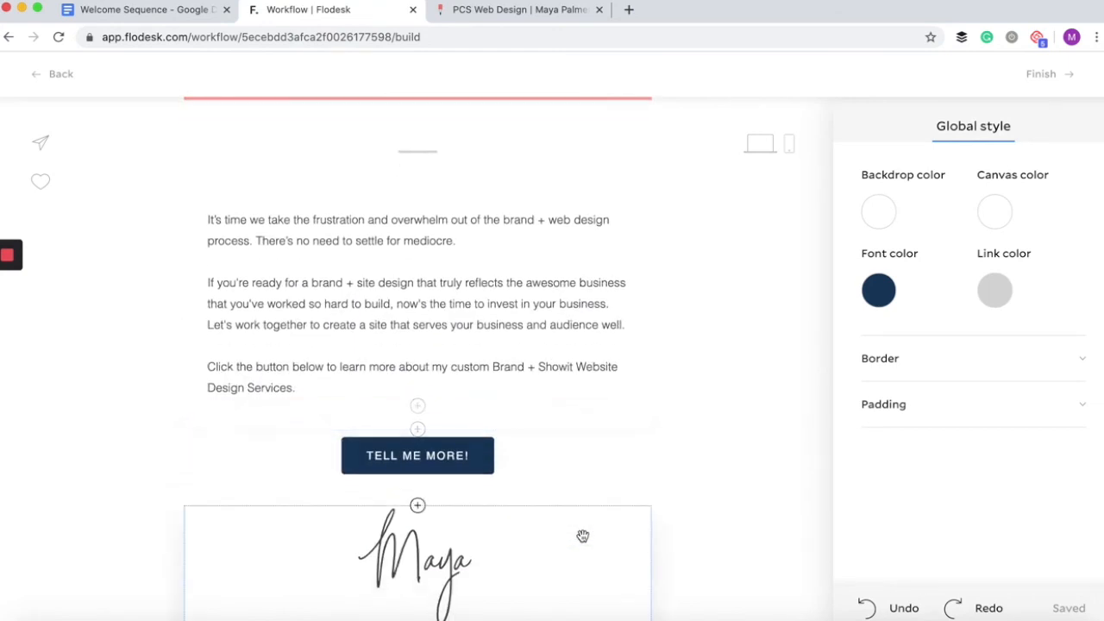
Review the offer email's signature, client testimonials, social icons and footer, and return to the beginning of the email
scroll(583, 536, "down", 2)
scroll(583, 535, "down", 1)
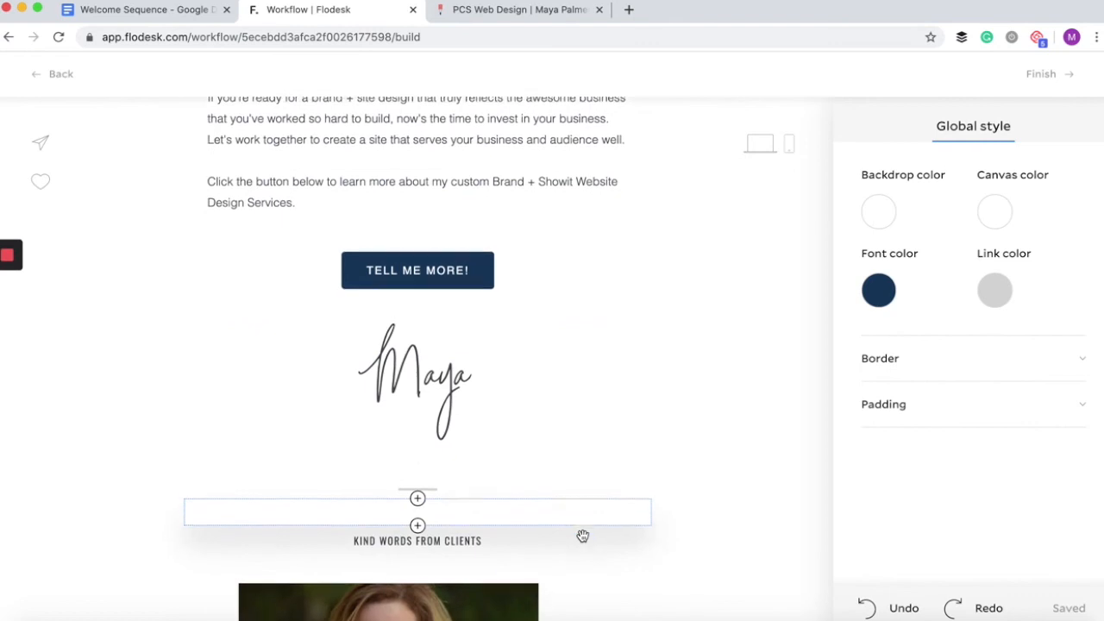
scroll(583, 535, "down", 4)
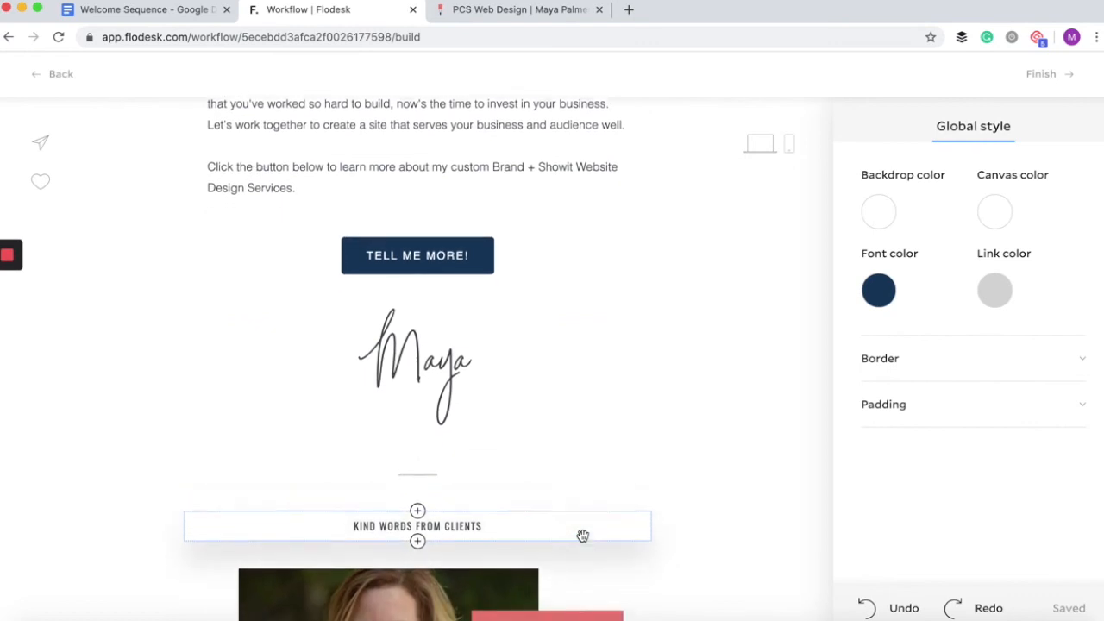
scroll(583, 535, "down", 5)
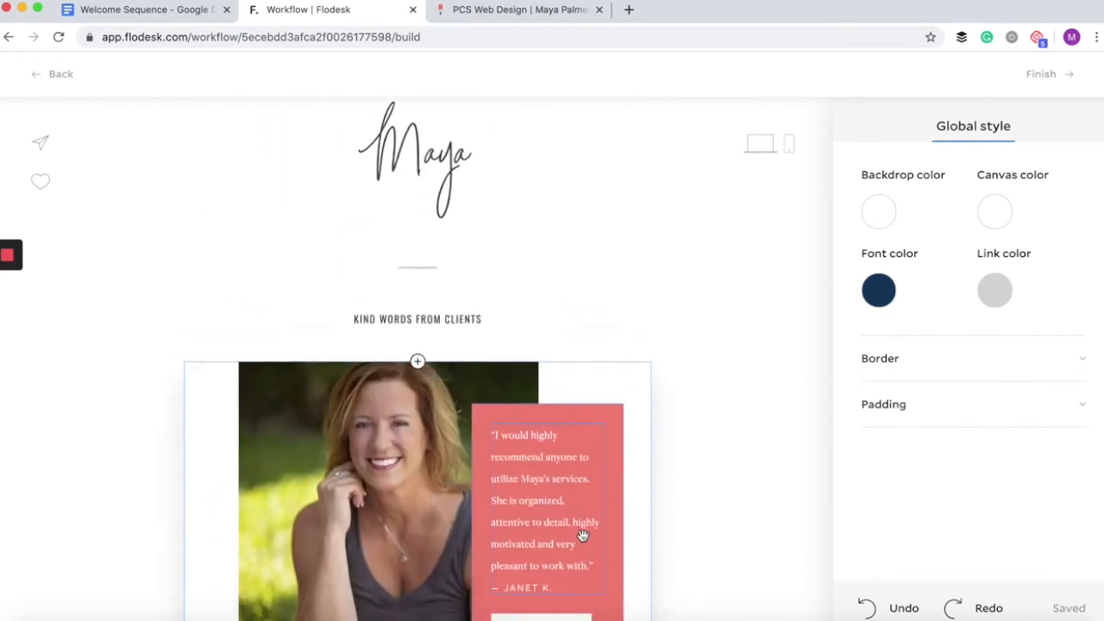
scroll(583, 535, "down", 8)
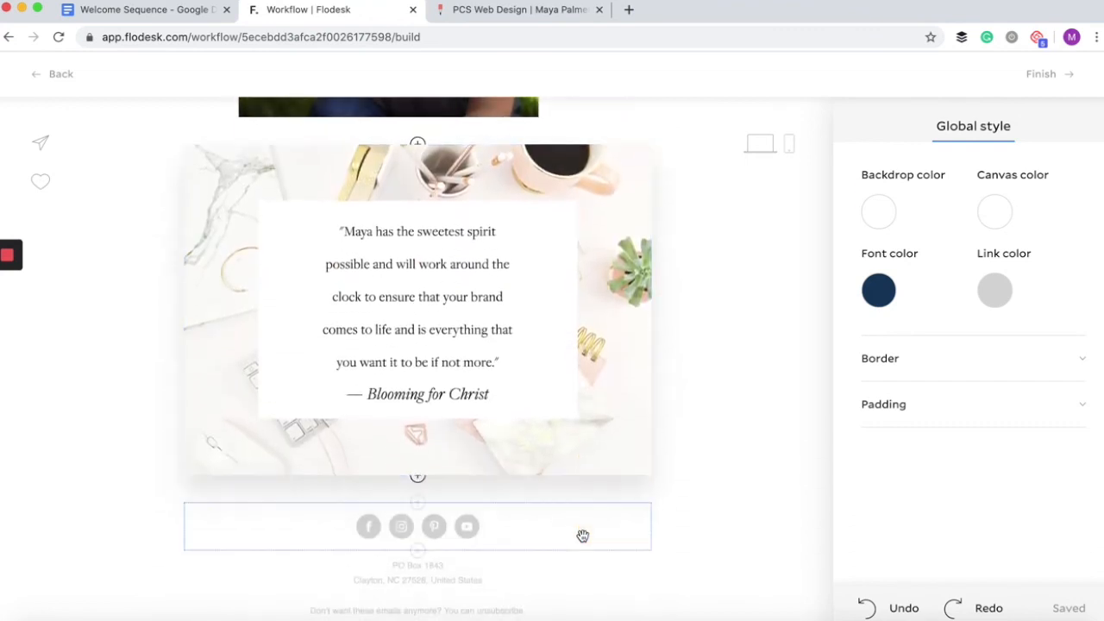
scroll(583, 535, "up", 10)
scroll(583, 536, "up", 1)
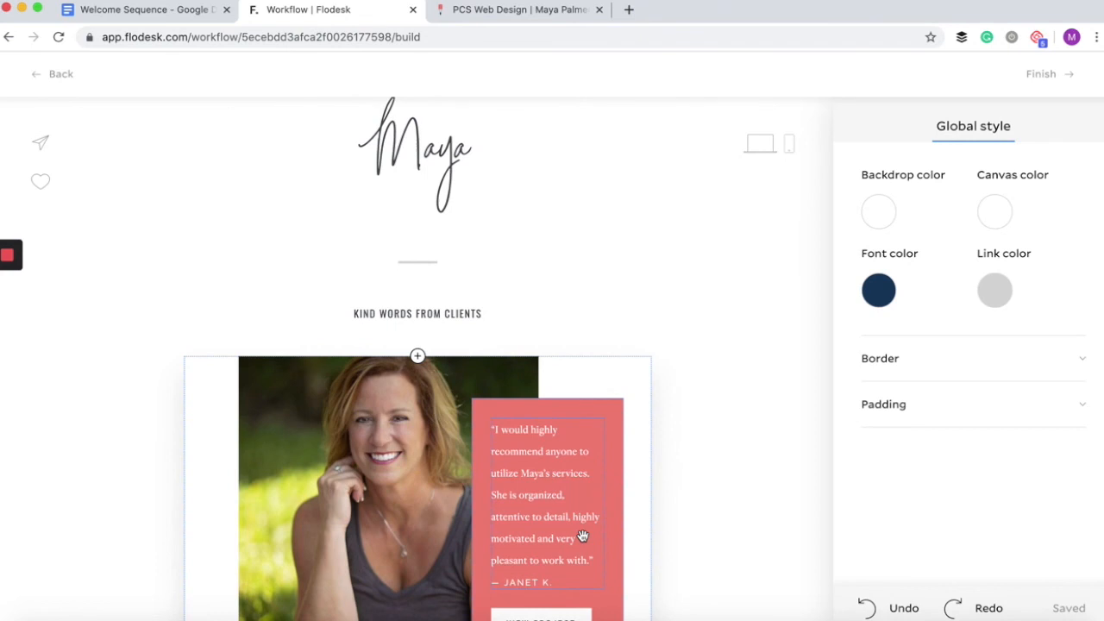
scroll(153, 380, "down", 8)
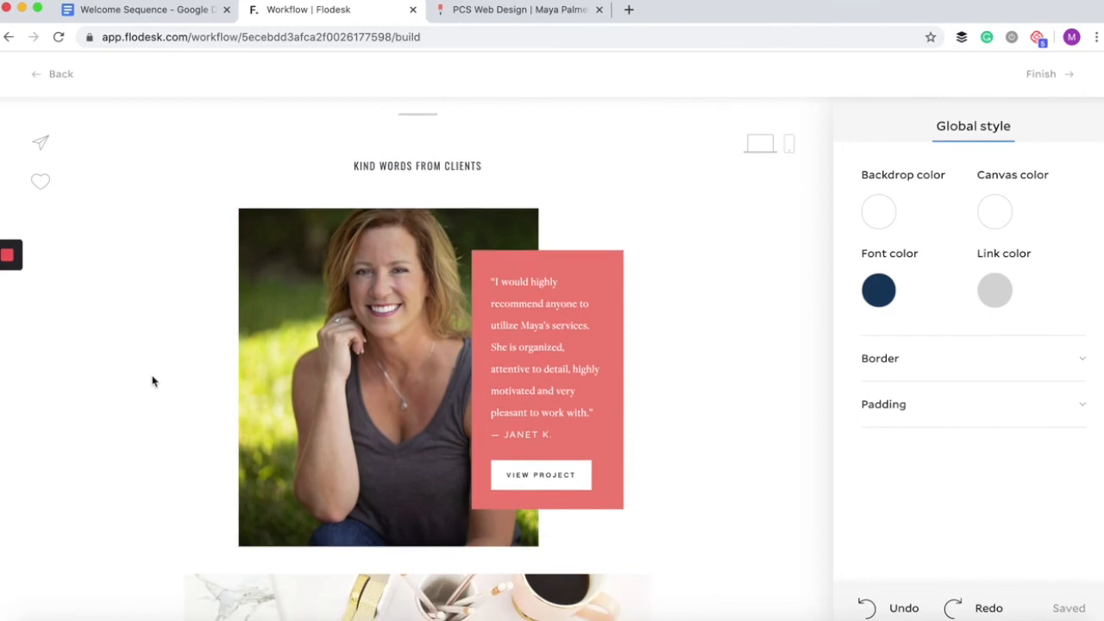
scroll(153, 382, "down", 2)
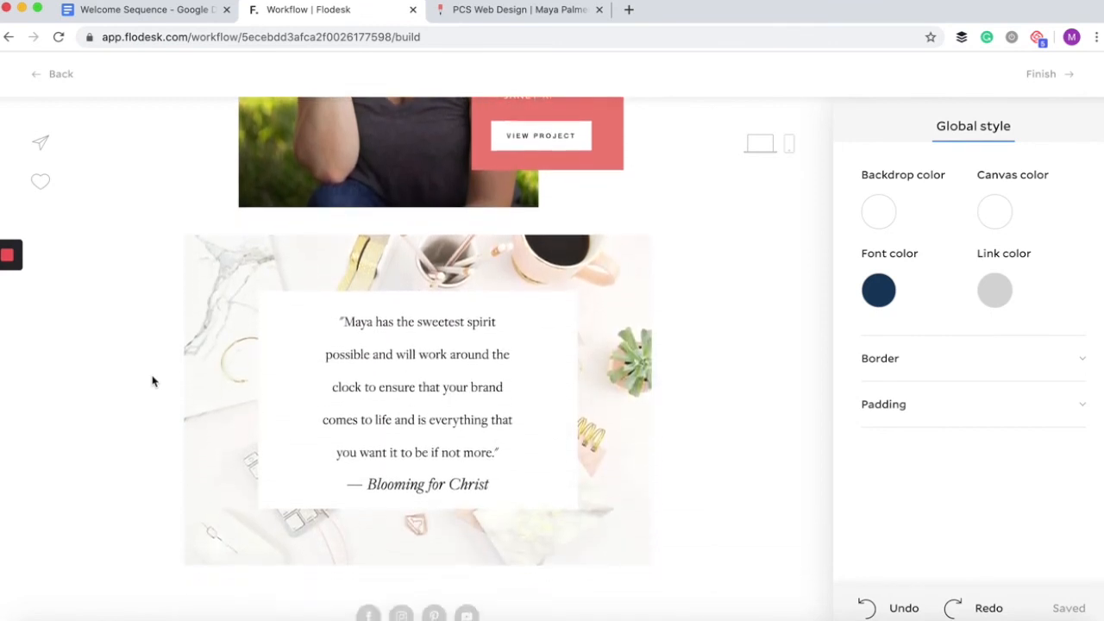
scroll(153, 381, "down", 3)
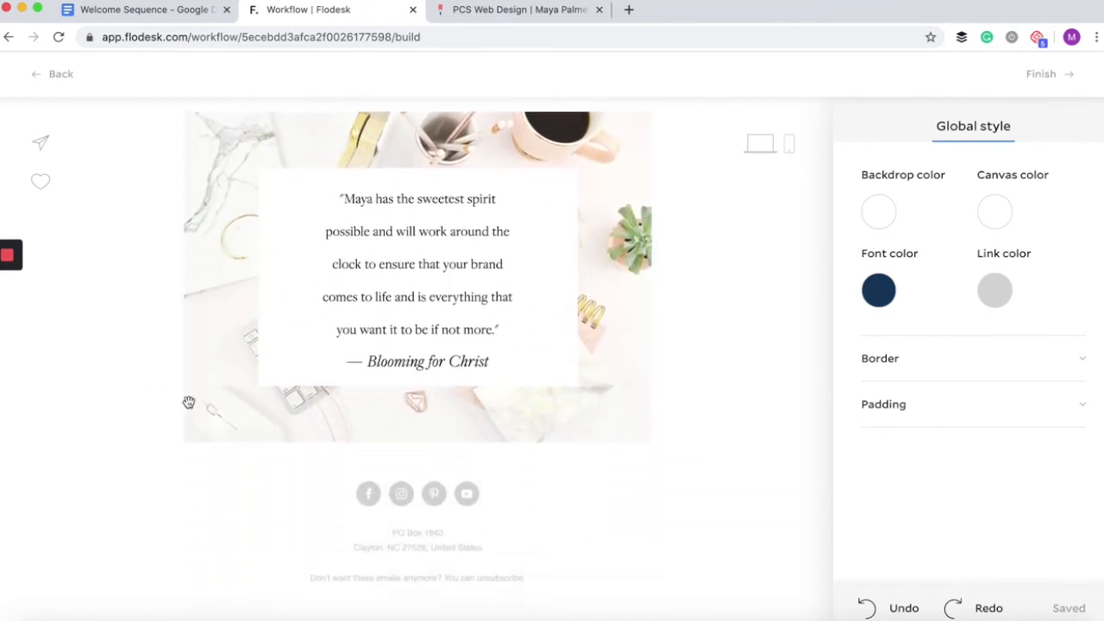
scroll(135, 458, "up", 8)
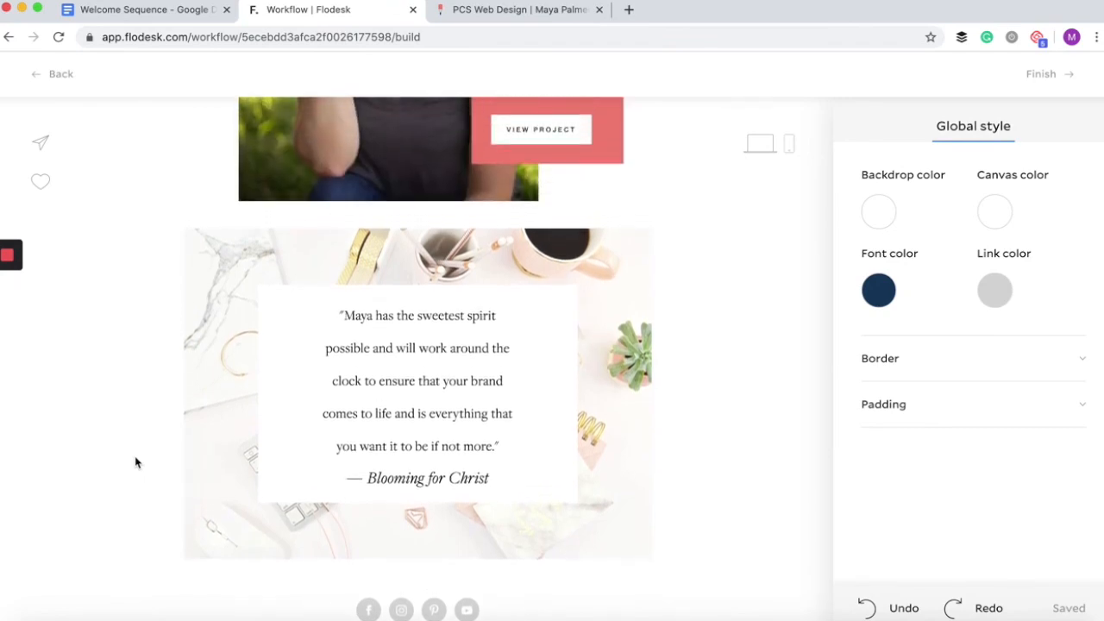
scroll(135, 462, "up", 12)
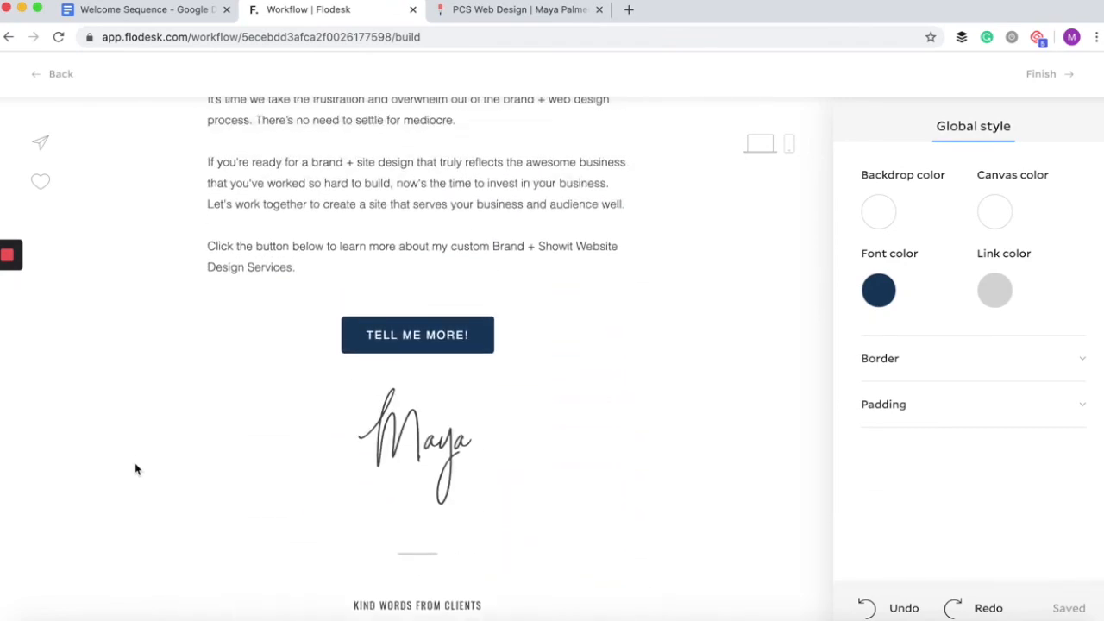
scroll(135, 469, "up", 12)
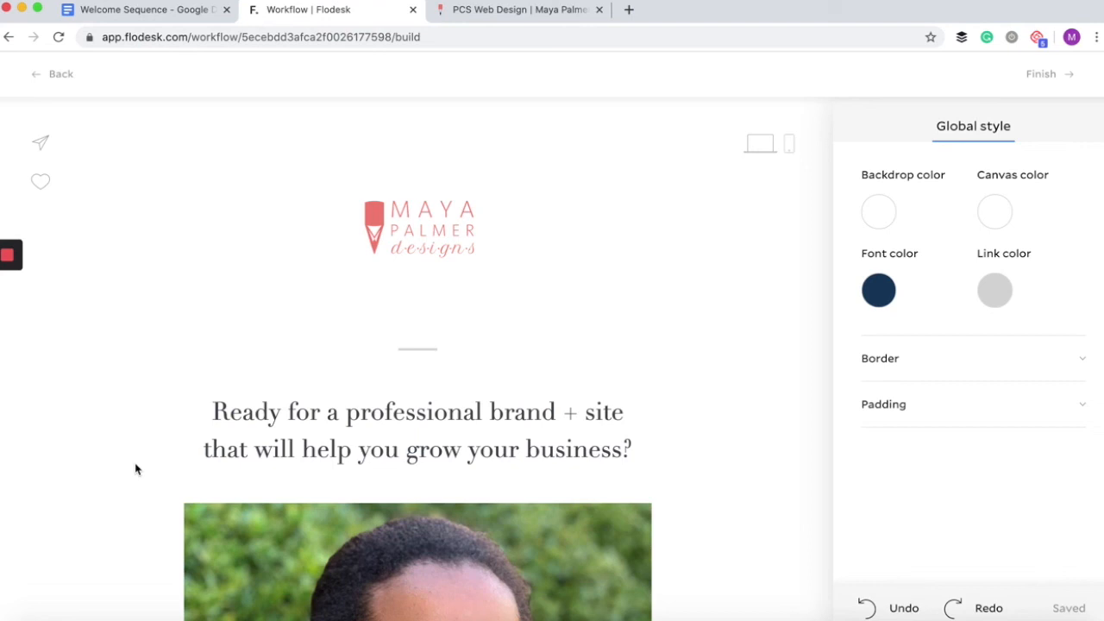
Finish the offer email and check the workflow sequence from the Web Design trigger through the welcome email and delay to the resources email
left_click(1034, 75)
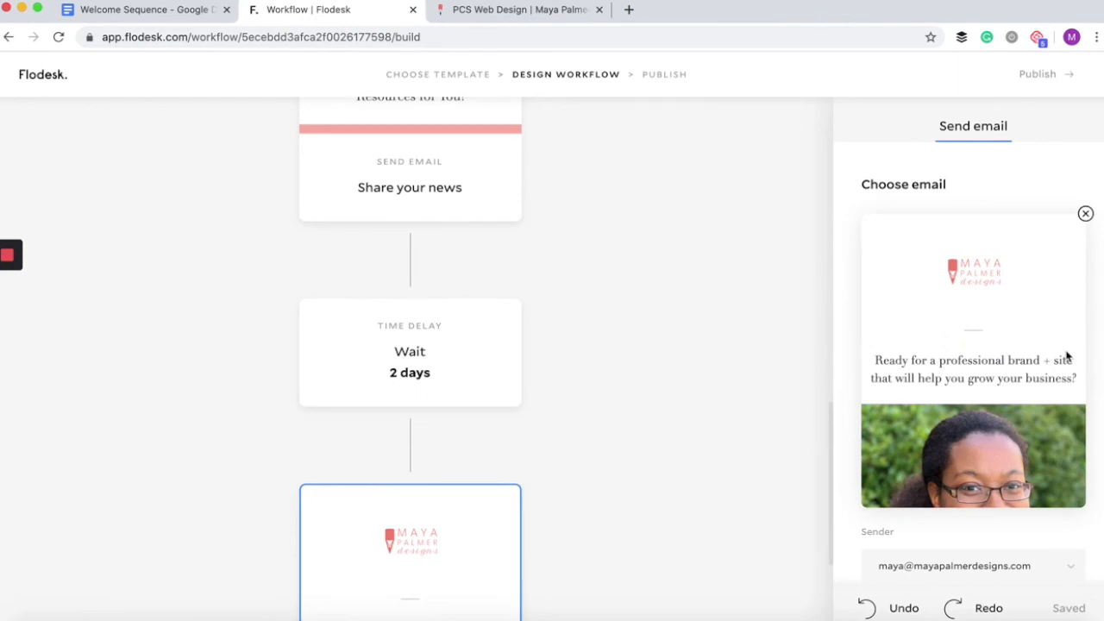
scroll(756, 392, "down", 4)
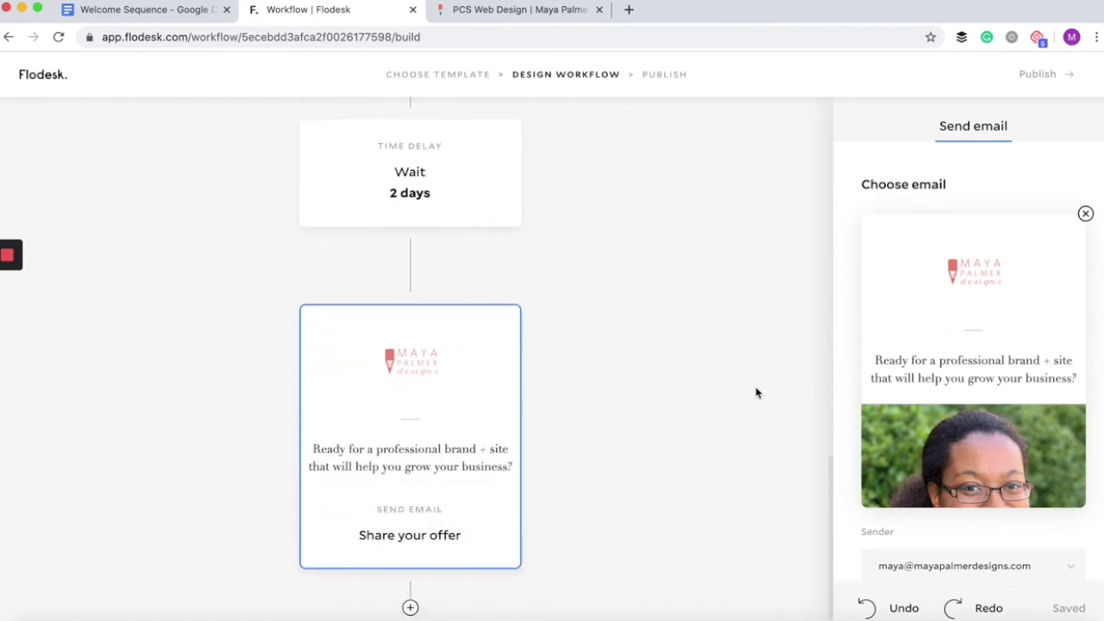
scroll(757, 392, "up", 10)
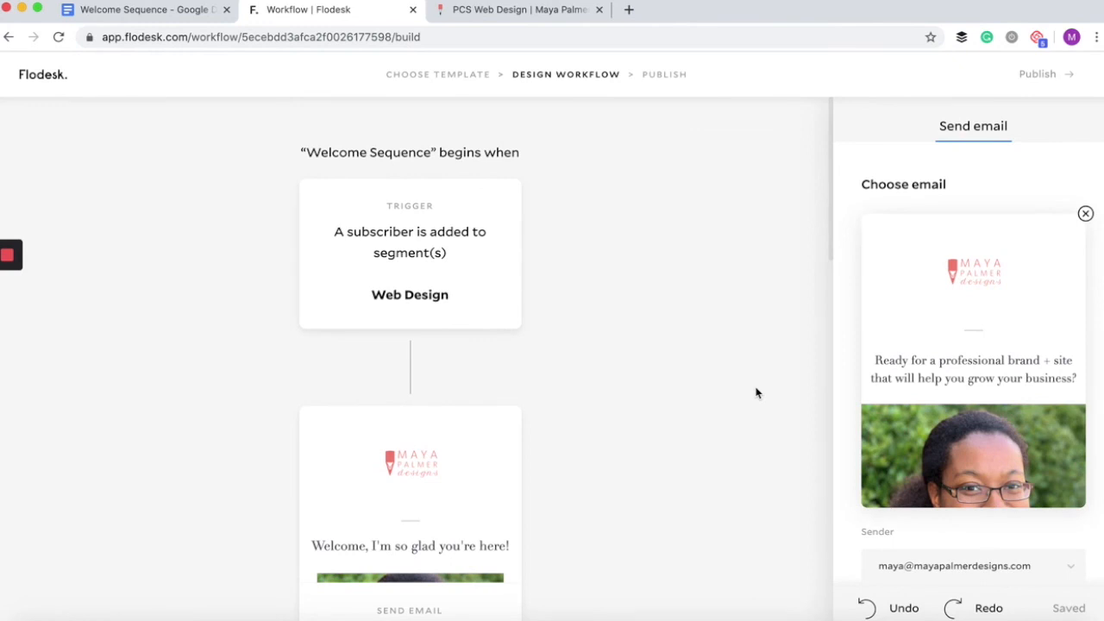
scroll(757, 393, "down", 5)
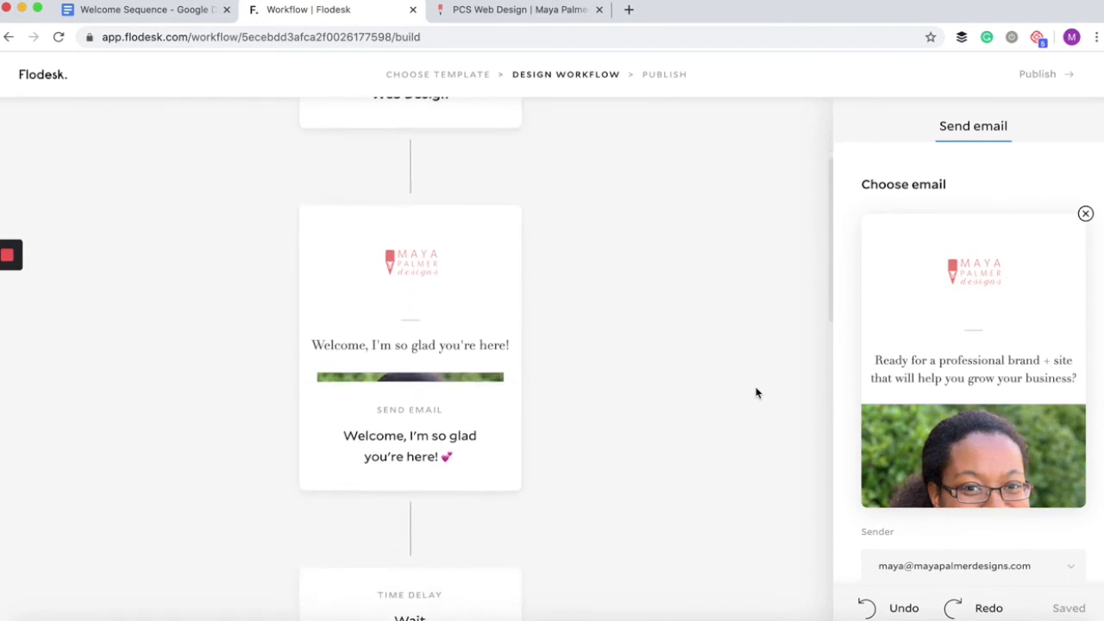
mouse_move(395, 145)
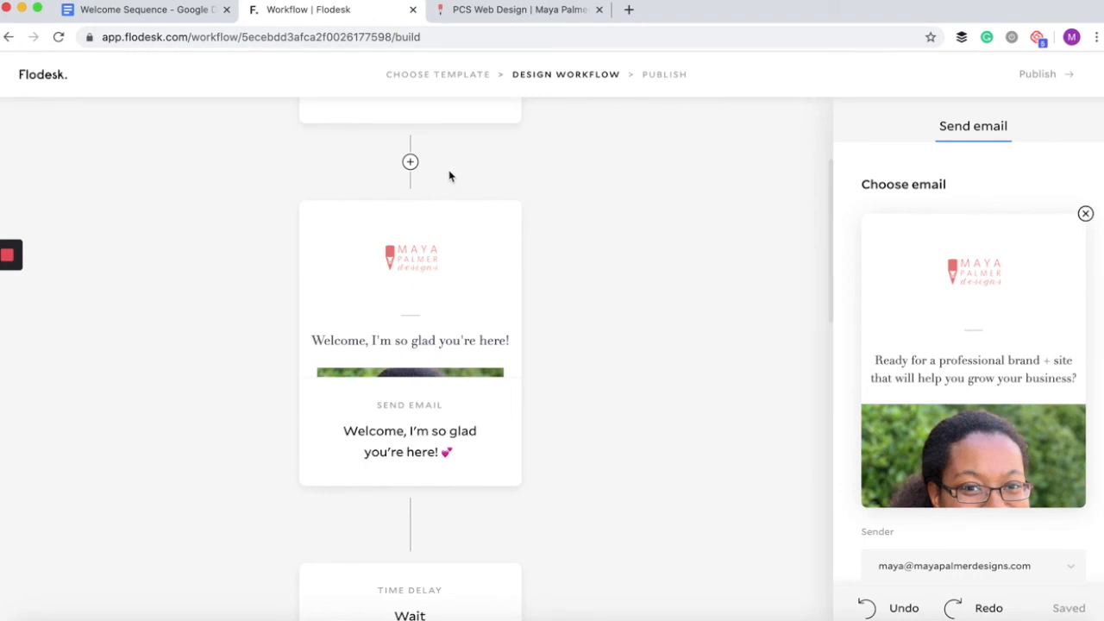
scroll(449, 176, "up", 1)
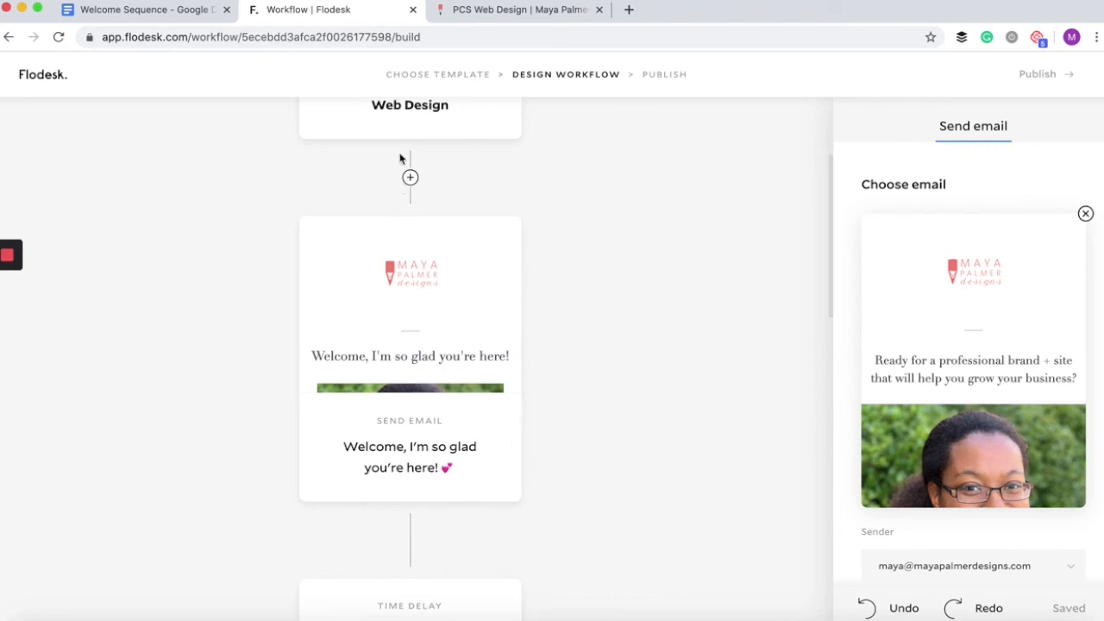
scroll(616, 315, "down", 3)
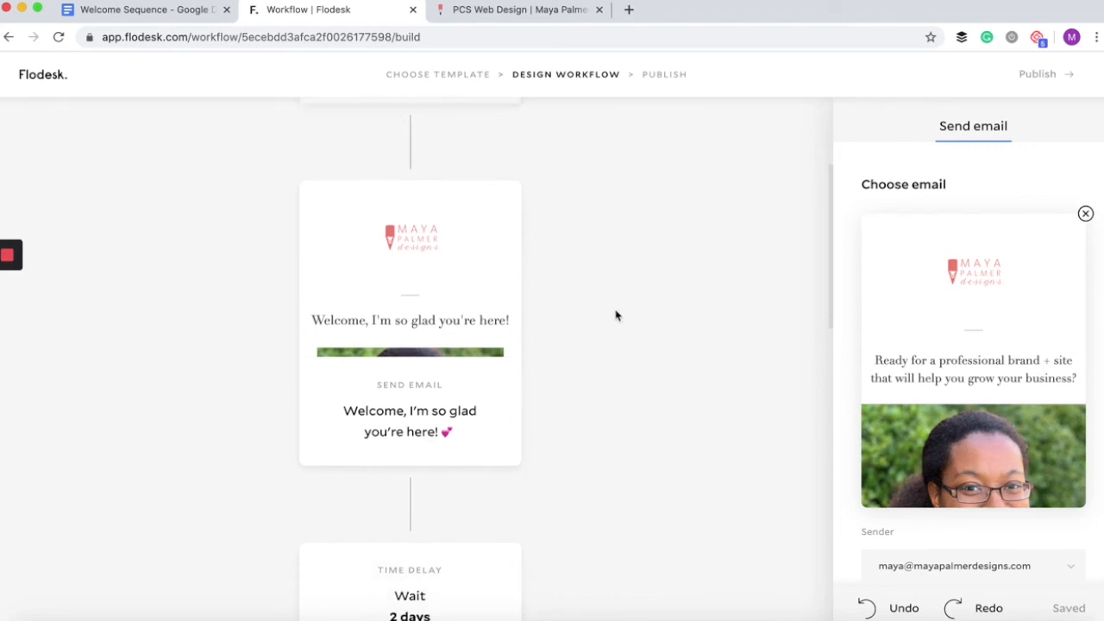
scroll(537, 496, "down", 4)
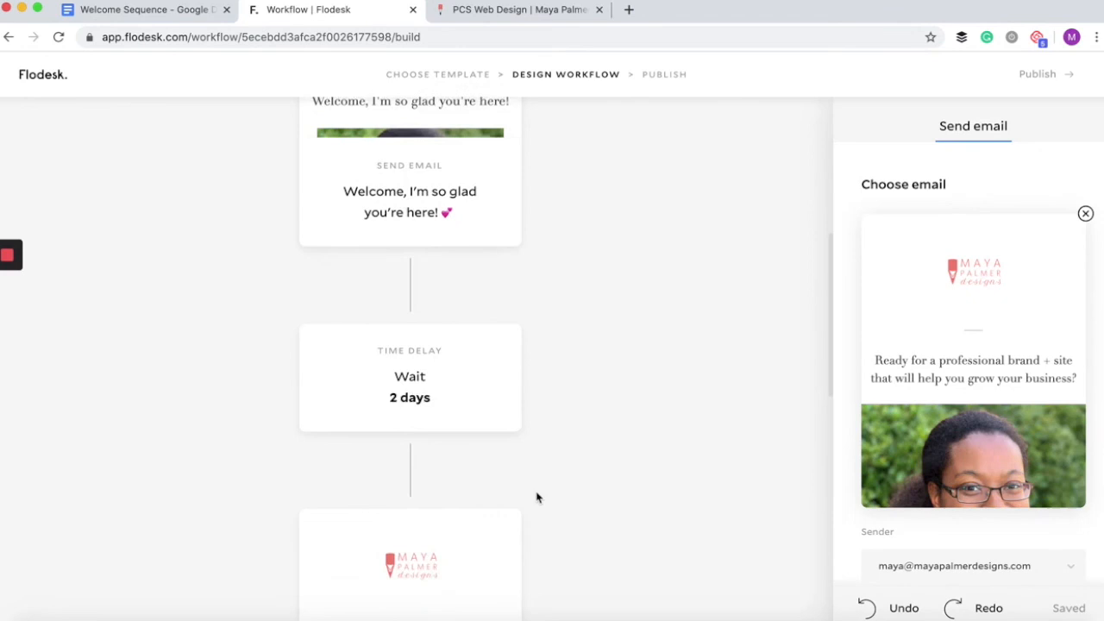
scroll(536, 497, "down", 2)
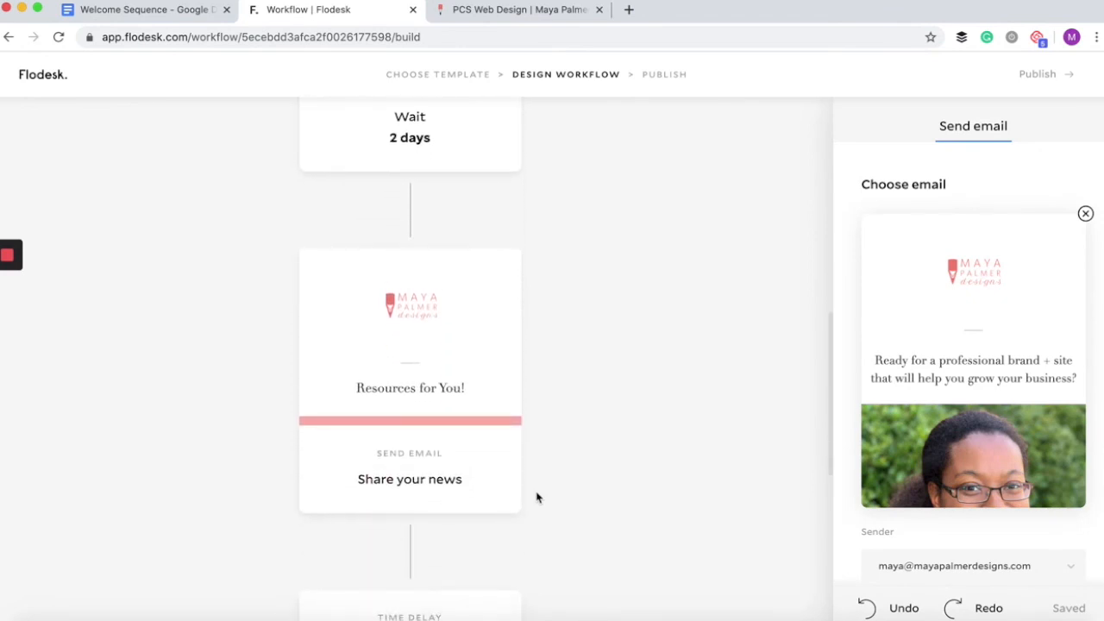
Set the subject line of the resources email to "Resources for you! 💕"
left_click(475, 414)
scroll(954, 482, "down", 2)
scroll(955, 489, "down", 1)
triple_click(938, 429)
type("Resources for you! 💕")
scroll(707, 518, "down", 4)
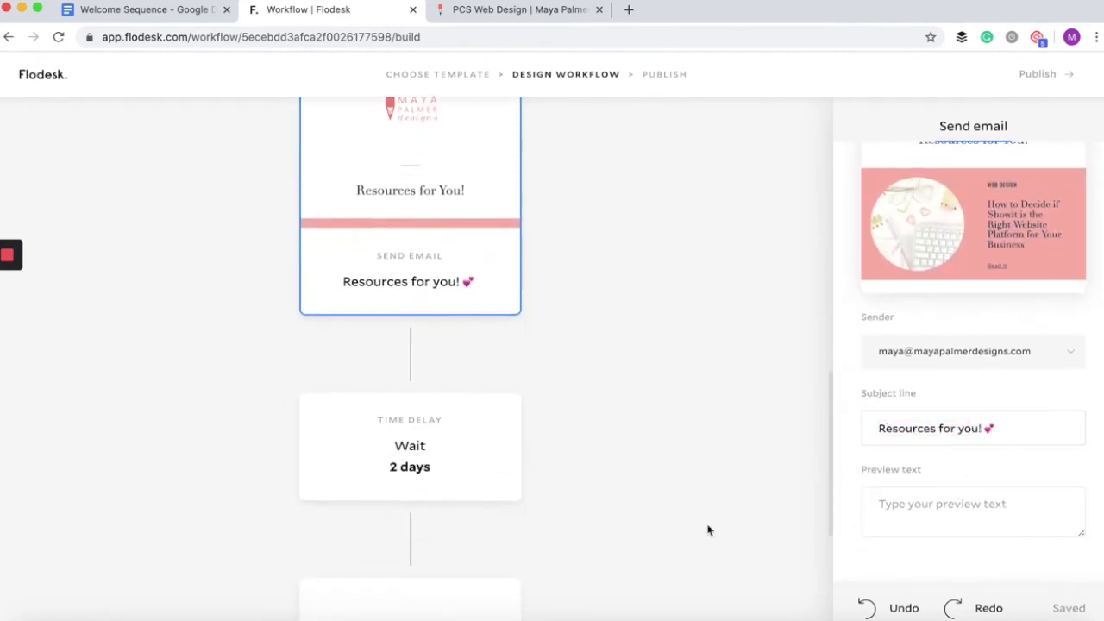
Set the offer email's subject line to "Ready for a professional brand + site to help you grow your business?" and publish the workflow
scroll(707, 529, "down", 2)
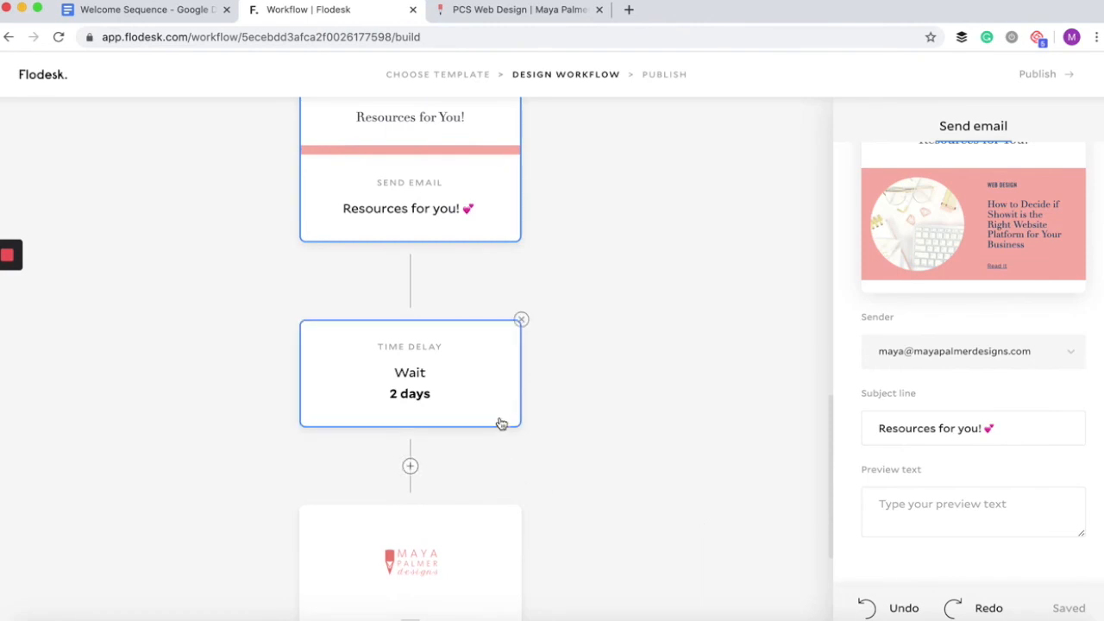
scroll(500, 424, "down", 6)
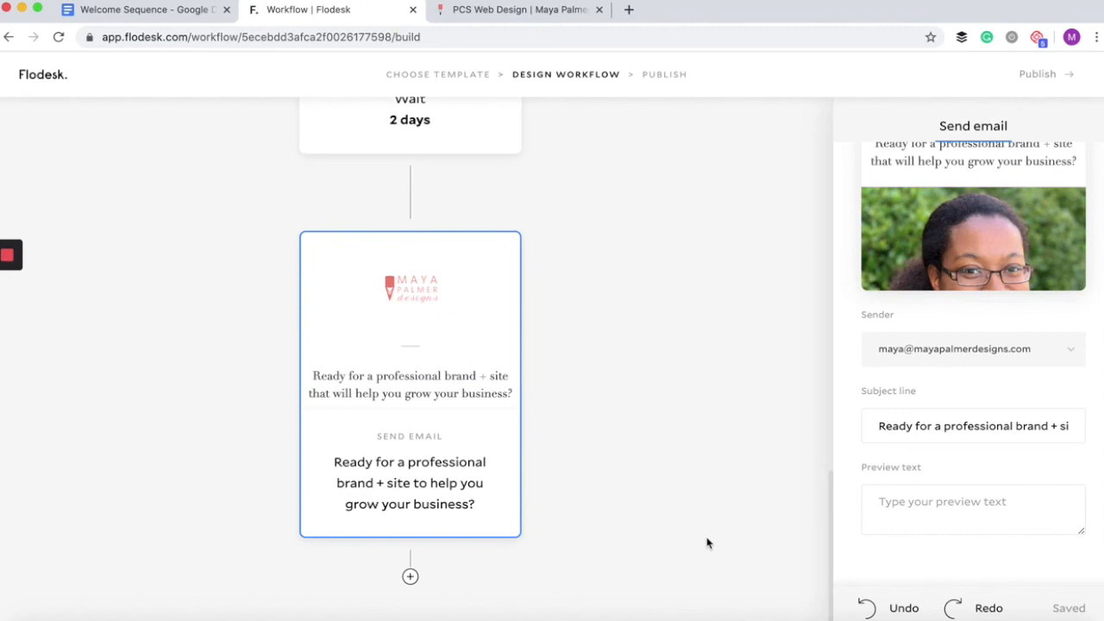
left_click(1040, 75)
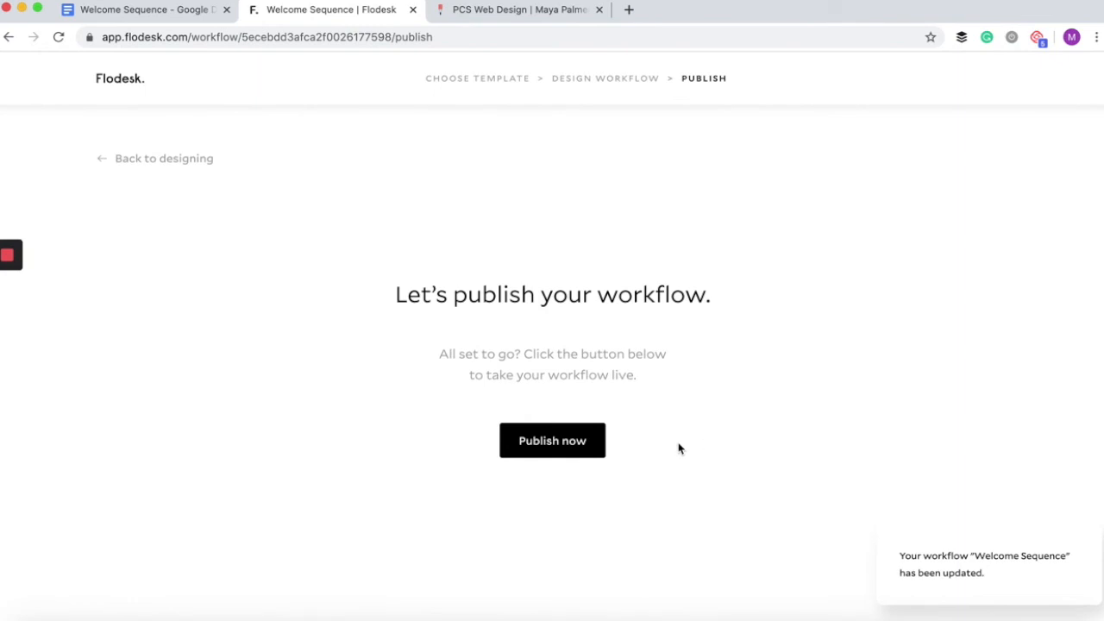
left_click(575, 454)
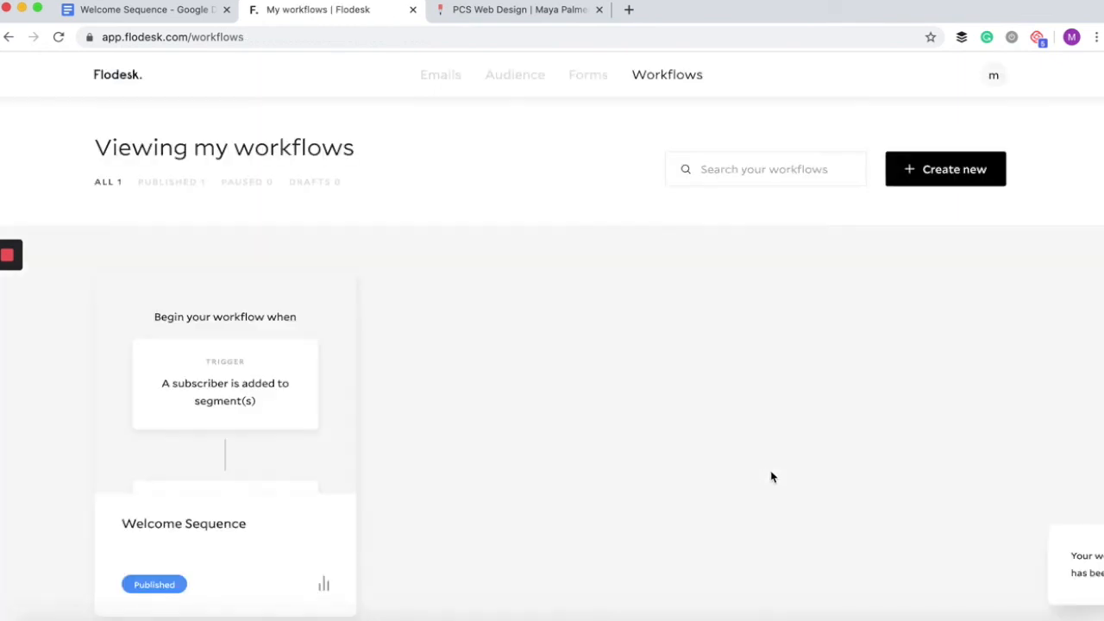